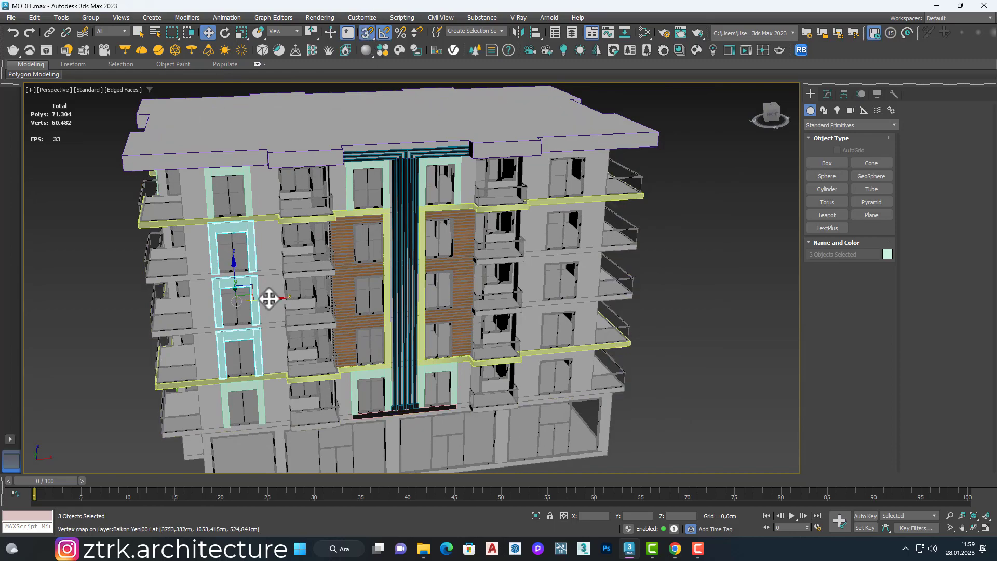
# Step: Clone the three middle-floor window frames of the left column onto the right window column as instances
pyautogui.keyDown('shift'); pyautogui.moveTo(564, 251); pyautogui.dragTo(565, 252); pyautogui.keyUp('shift')
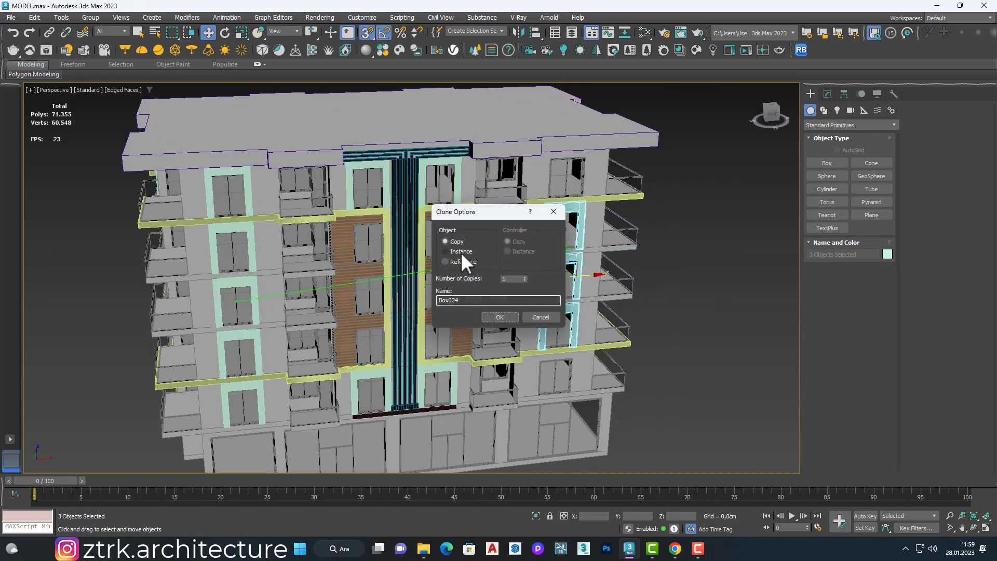
pyautogui.click(461, 252)
pyautogui.click(500, 317)
# Step: Shift the left-leg vertices of the top-floor window frame in the left column along X to adjust its width
pyautogui.keyDown('alt'); pyautogui.moveTo(512, 299); pyautogui.dragTo(538, 240, button='middle'); pyautogui.keyUp('alt')
pyautogui.scroll(8, 544, 210)
pyautogui.scroll(-6, 491, 244)
pyautogui.scroll(5, 206, 204)
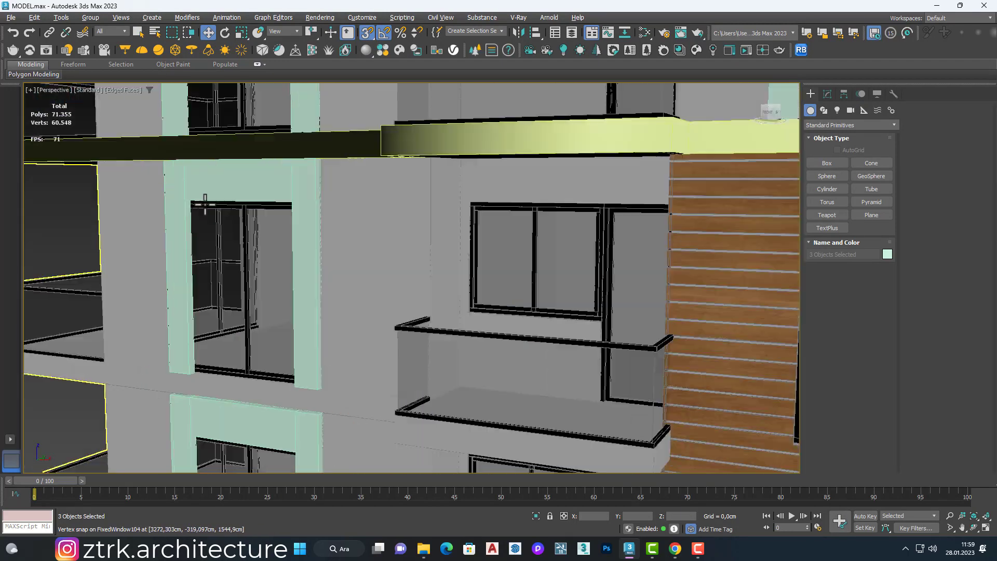
pyautogui.moveTo(205, 204); pyautogui.dragTo(259, 286, button='middle')
pyautogui.click(236, 189)
pyautogui.scroll(-4, 239, 187)
pyautogui.keyDown('alt'); pyautogui.moveTo(291, 140); pyautogui.dragTo(380, 185, button='middle'); pyautogui.keyUp('alt')
pyautogui.scroll(4, 413, 129)
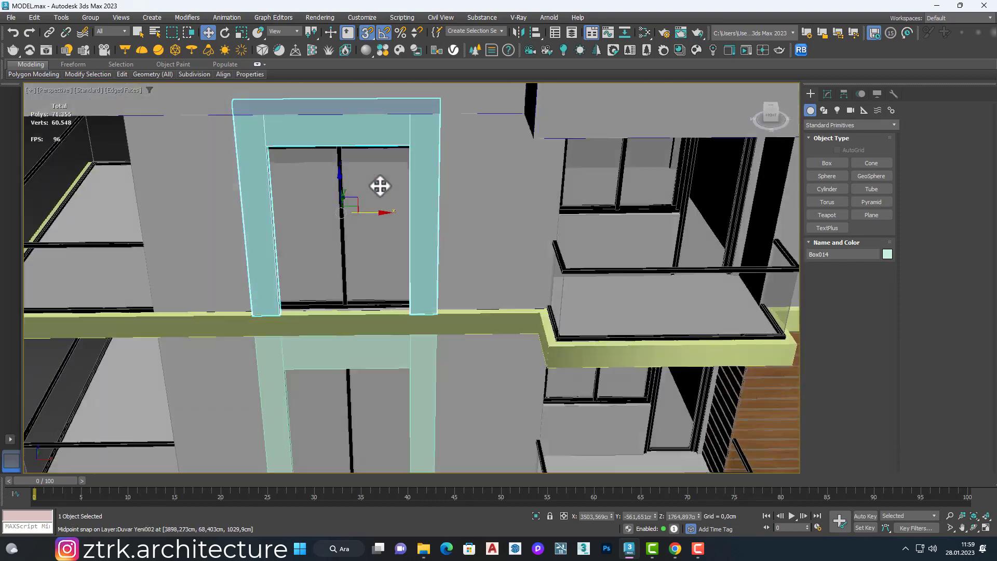
pyautogui.scroll(-5, 380, 185)
pyautogui.scroll(5, 387, 175)
pyautogui.scroll(-6, 387, 175)
pyautogui.click(827, 94)
pyautogui.press('1')
pyautogui.scroll(3, 371, 138)
pyautogui.moveTo(401, 139); pyautogui.dragTo(457, 275)
pyautogui.scroll(3, 432, 210)
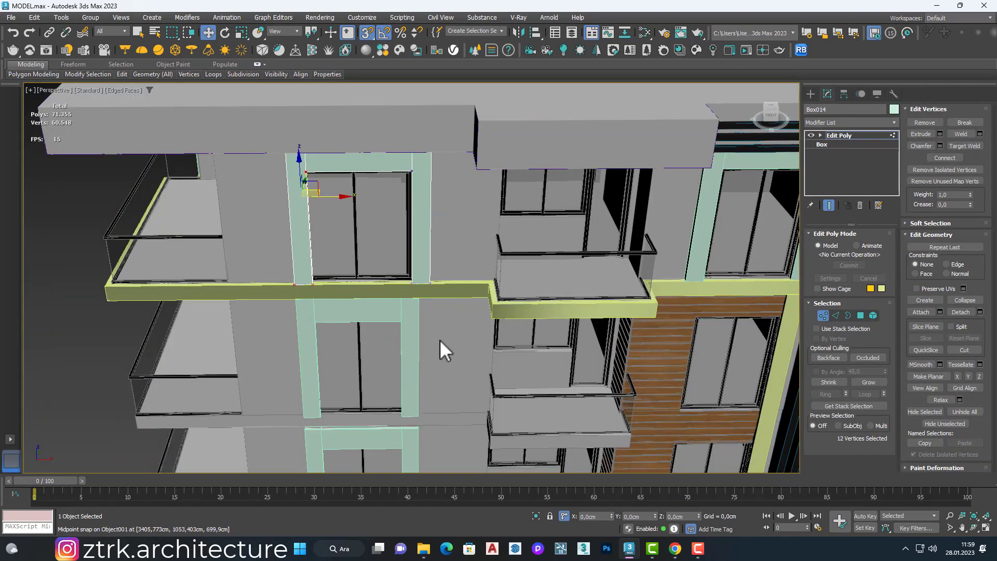
pyautogui.press('Return')
pyautogui.scroll(-6, 435, 262)
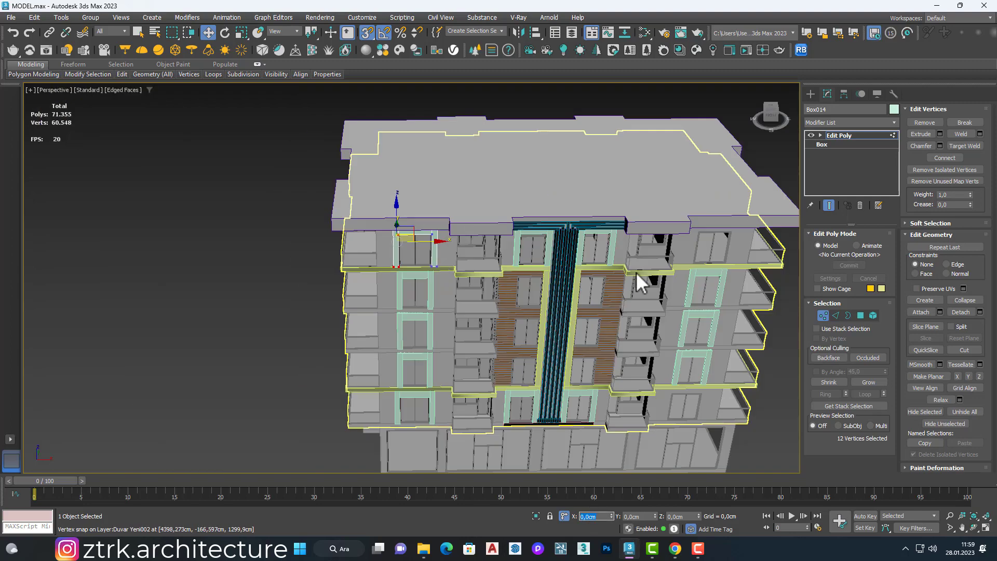
# Step: Delete the three cloned frames from the right window column
pyautogui.press('1')
pyautogui.click(717, 272)
pyautogui.keyDown('ctrl'); pyautogui.click(708, 313); pyautogui.keyUp('ctrl')
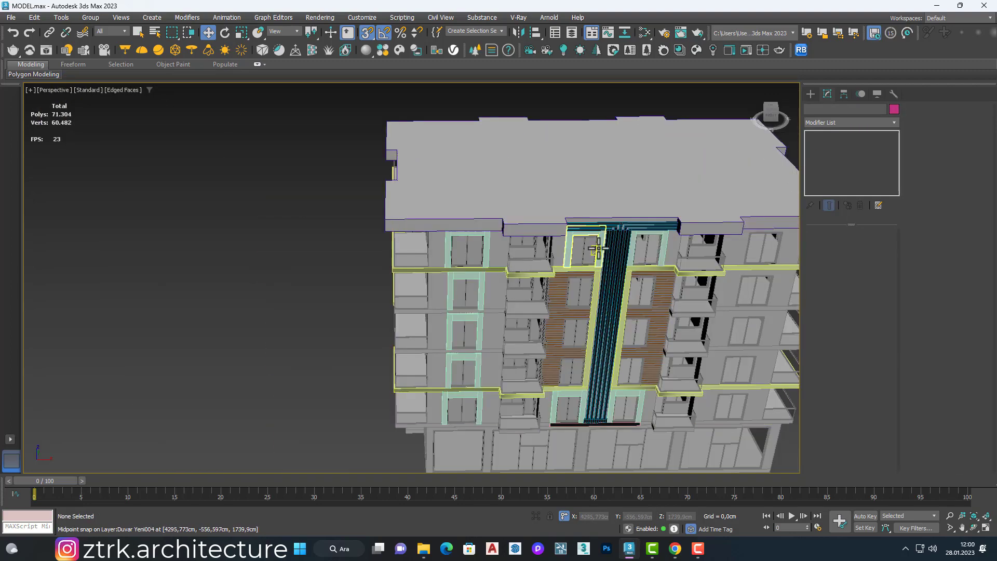
pyautogui.scroll(3, 405, 280)
pyautogui.moveTo(485, 183); pyautogui.dragTo(527, 151, button='middle')
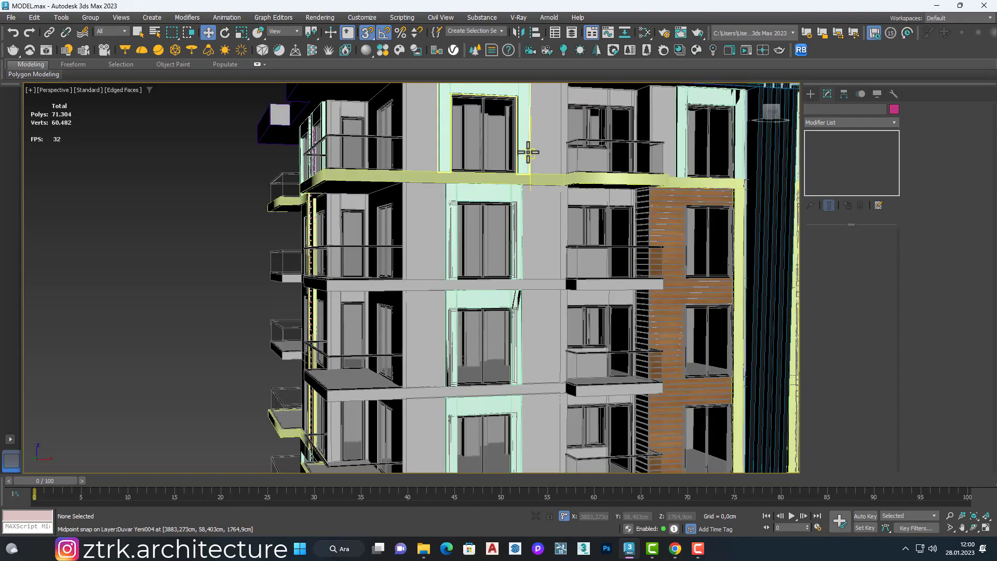
# Step: Delete the three middle-floor window frames in the left column
pyautogui.click(520, 223)
pyautogui.scroll(-3, 522, 223)
pyautogui.keyDown('ctrl'); pyautogui.click(520, 279); pyautogui.keyUp('ctrl')
pyautogui.keyDown('ctrl'); pyautogui.click(521, 347); pyautogui.keyUp('ctrl')
pyautogui.press('Delete')
# Step: Try arraying the adjusted top-floor frame down the left window column, and undo that array
pyautogui.click(518, 170)
pyautogui.scroll(2, 515, 168)
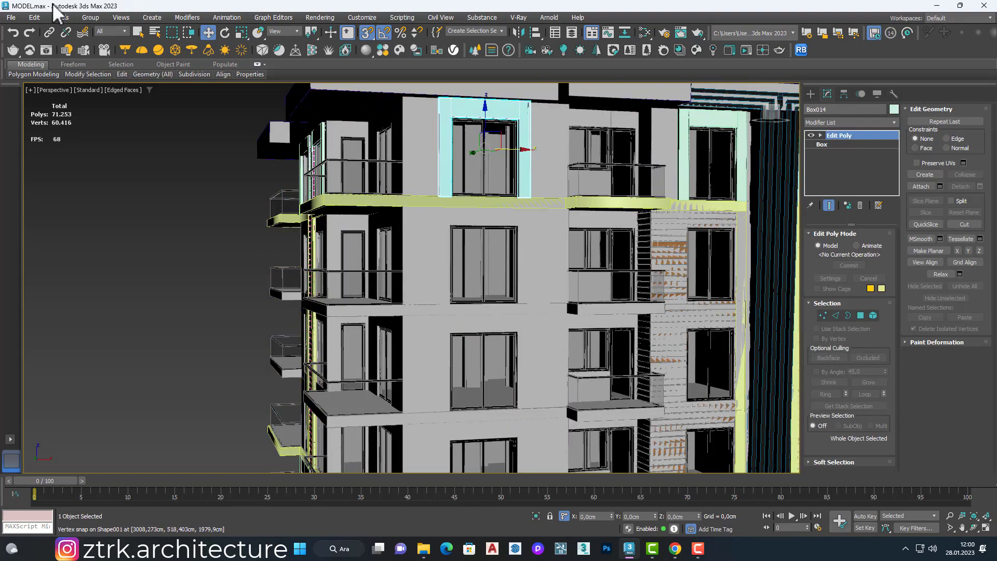
pyautogui.click(59, 17)
pyautogui.click(76, 209)
pyautogui.click(608, 349)
pyautogui.scroll(-5, 504, 270)
pyautogui.moveTo(503, 270); pyautogui.dragTo(423, 247, button='middle')
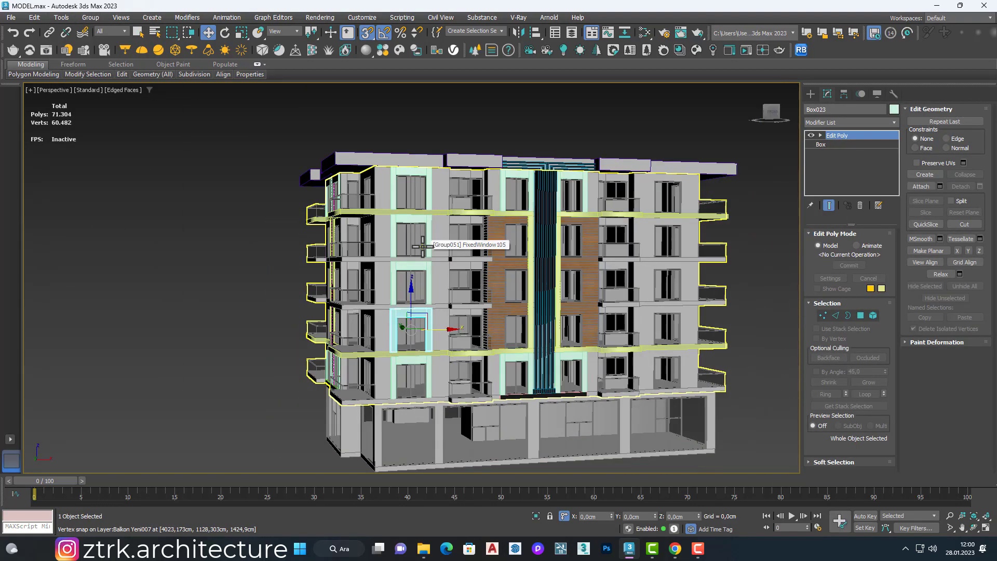
pyautogui.hotkey('ctrl', 'z')
# Step: Run the Array again on the top-floor frame so the lower floors of the left column receive matching frames
pyautogui.click(61, 17)
pyautogui.click(76, 213)
pyautogui.click(607, 348)
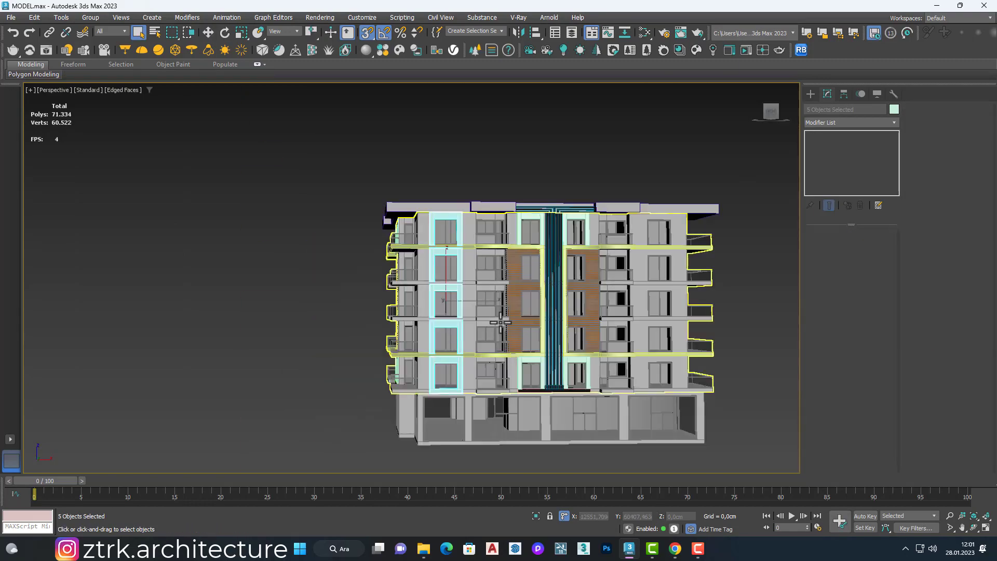
# Step: Copy the left column's five window frames across the facade onto the right window column
pyautogui.keyDown('alt'); pyautogui.moveTo(500, 322); pyautogui.dragTo(460, 308, button='middle'); pyautogui.keyUp('alt')
pyautogui.press('w')
pyautogui.keyDown('shift'); pyautogui.moveTo(652, 264); pyautogui.dragTo(645, 276); pyautogui.keyUp('shift')
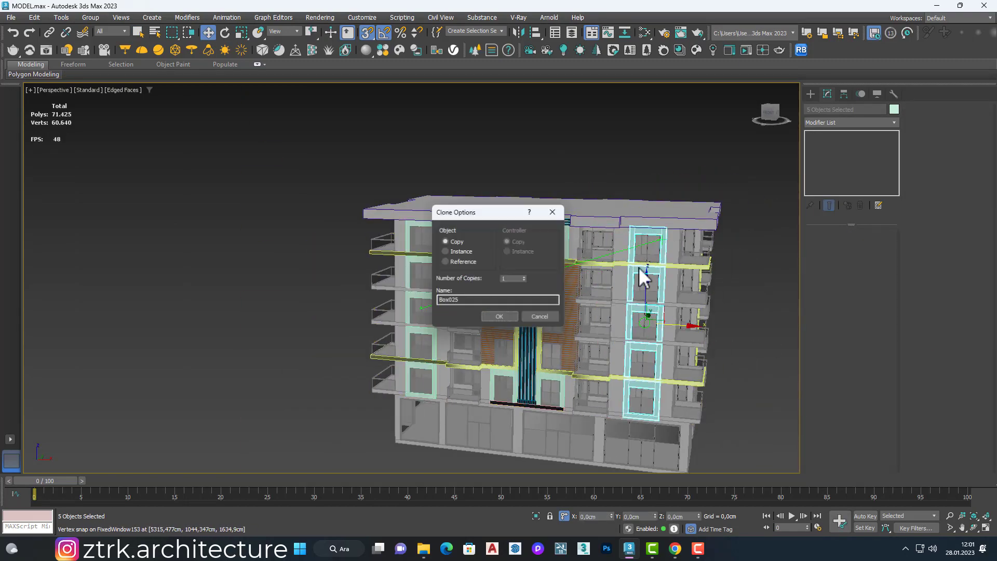
pyautogui.press('Return')
pyautogui.scroll(10, 656, 268)
pyautogui.scroll(5, 631, 301)
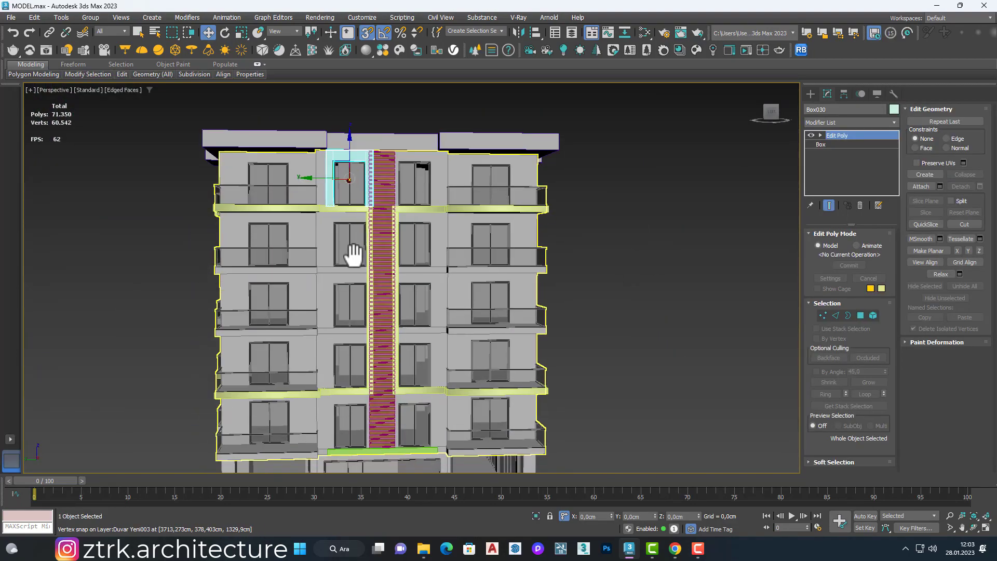
# Step: Array the side facade's top-floor window frame down the floors as copies, with a count of 5 and -300 cm on Z
pyautogui.moveTo(354, 256); pyautogui.dragTo(347, 272, button='middle')
pyautogui.scroll(1, 340, 212)
pyautogui.scroll(-2, 345, 213)
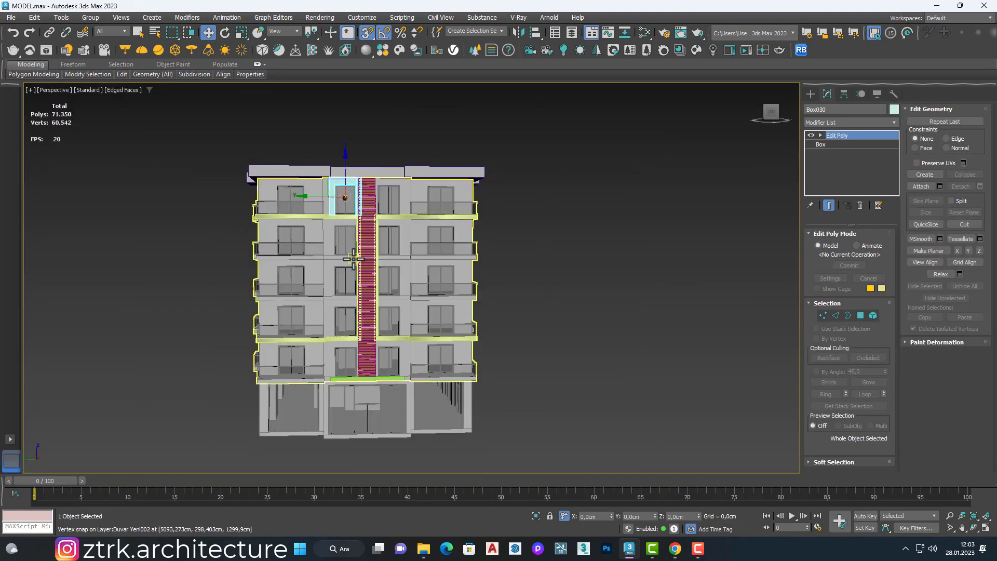
pyautogui.scroll(1, 354, 265)
pyautogui.scroll(2, 343, 134)
pyautogui.scroll(-1, 345, 139)
pyautogui.scroll(3, 344, 140)
pyautogui.scroll(-3, 355, 124)
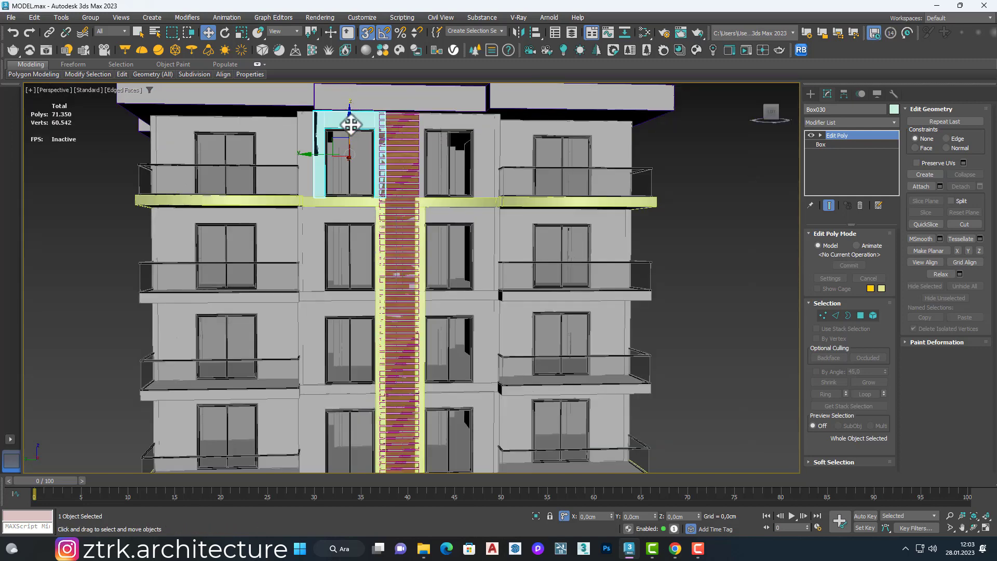
pyautogui.scroll(-1, 351, 124)
pyautogui.scroll(3, 364, 181)
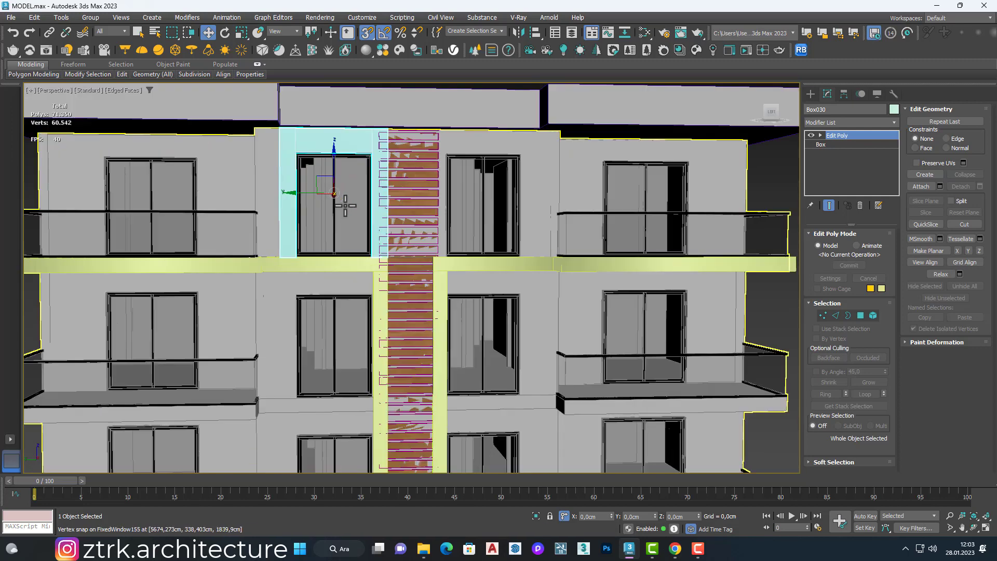
pyautogui.click(69, 18)
pyautogui.click(89, 202)
pyautogui.click(623, 313)
pyautogui.scroll(-5, 242, 274)
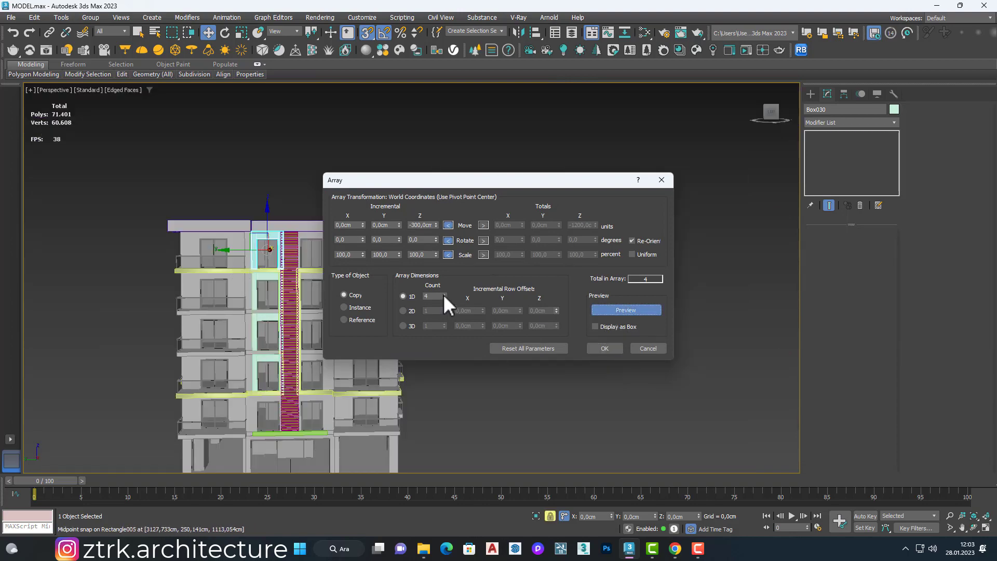
pyautogui.click(605, 348)
# Step: Delete the leg beside the vertical band from the side-facade frame just above the lower ledge
pyautogui.scroll(5, 293, 400)
pyautogui.scroll(-5, 270, 363)
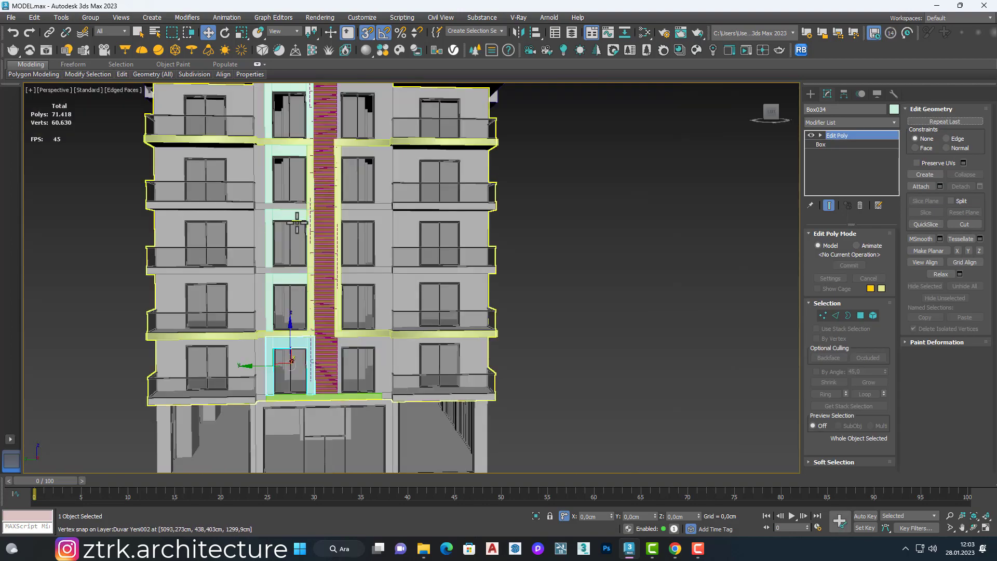
pyautogui.scroll(6, 227, 230)
pyautogui.click(236, 355)
pyautogui.moveTo(332, 304); pyautogui.dragTo(363, 325, button='middle')
pyautogui.scroll(-4, 353, 364)
pyautogui.moveTo(349, 376); pyautogui.dragTo(381, 321, button='middle')
pyautogui.scroll(4, 347, 355)
pyautogui.click(873, 315)
pyautogui.click(375, 309)
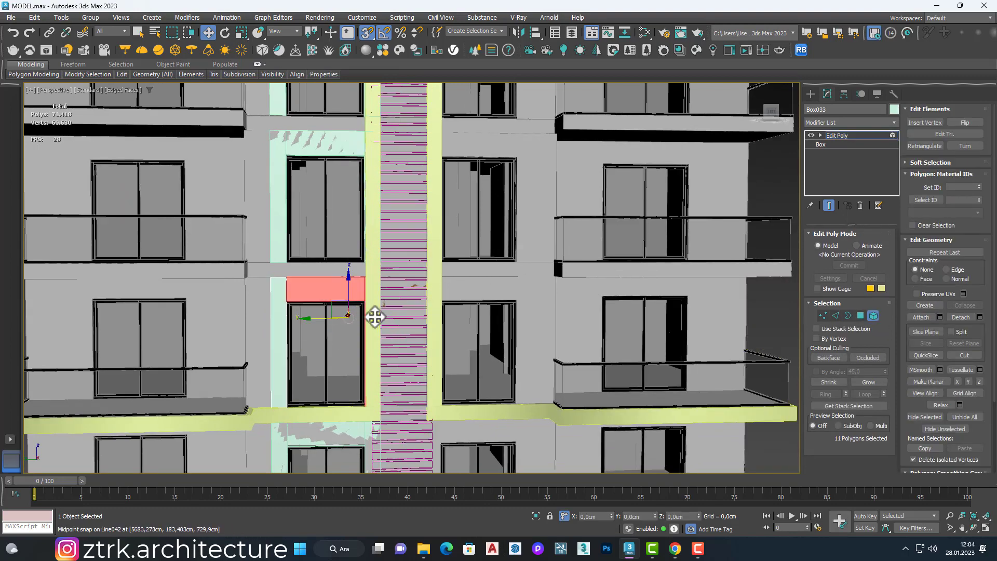
pyautogui.press('4')
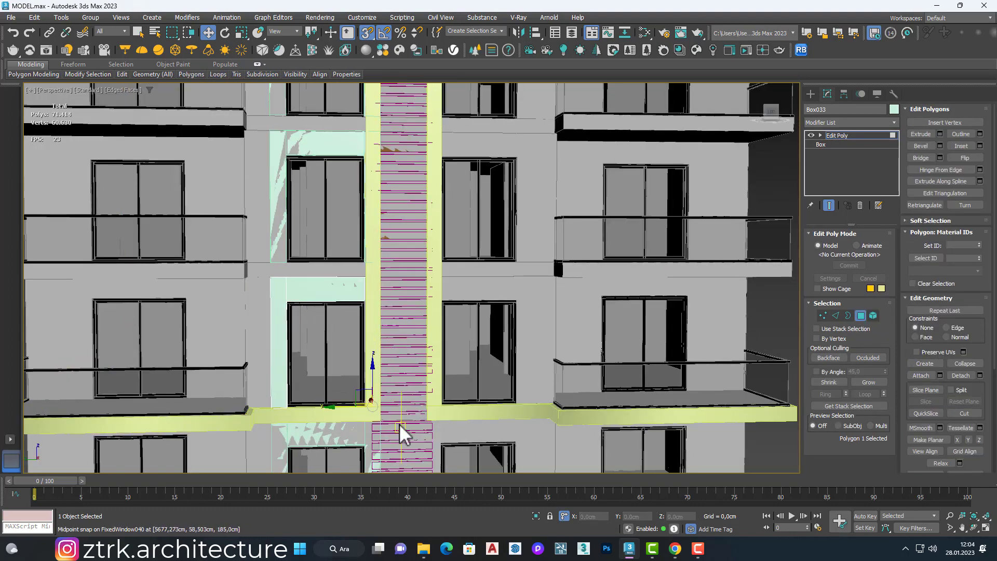
pyautogui.press('Delete')
# Step: Cap the open end of that frame's header beside the vertical band, and turn snapping off
pyautogui.scroll(5, 379, 282)
pyautogui.keyDown('alt'); pyautogui.moveTo(379, 283); pyautogui.dragTo(347, 270, button='middle'); pyautogui.keyUp('alt')
pyautogui.scroll(3, 340, 278)
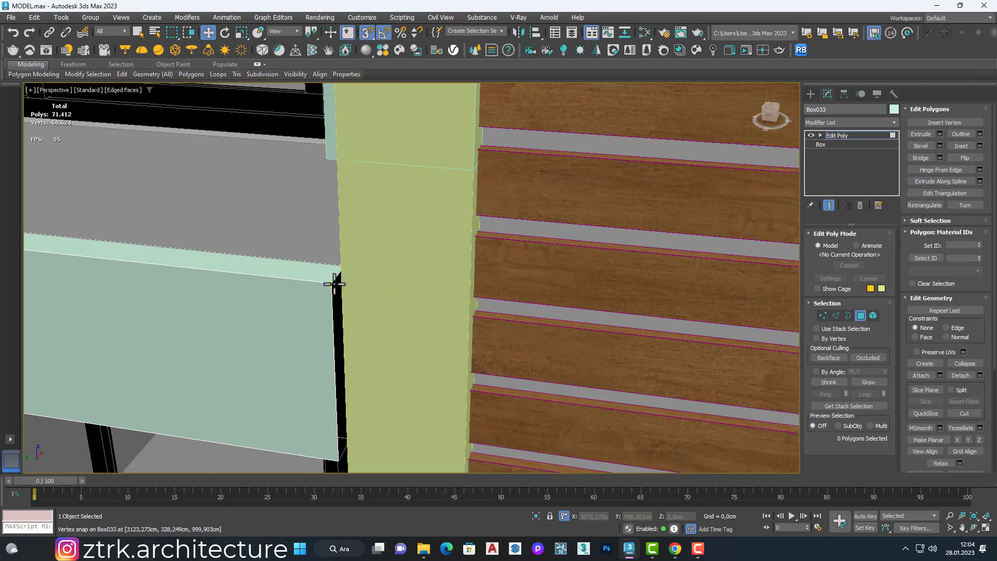
pyautogui.rightClick(334, 281)
pyautogui.click(322, 318)
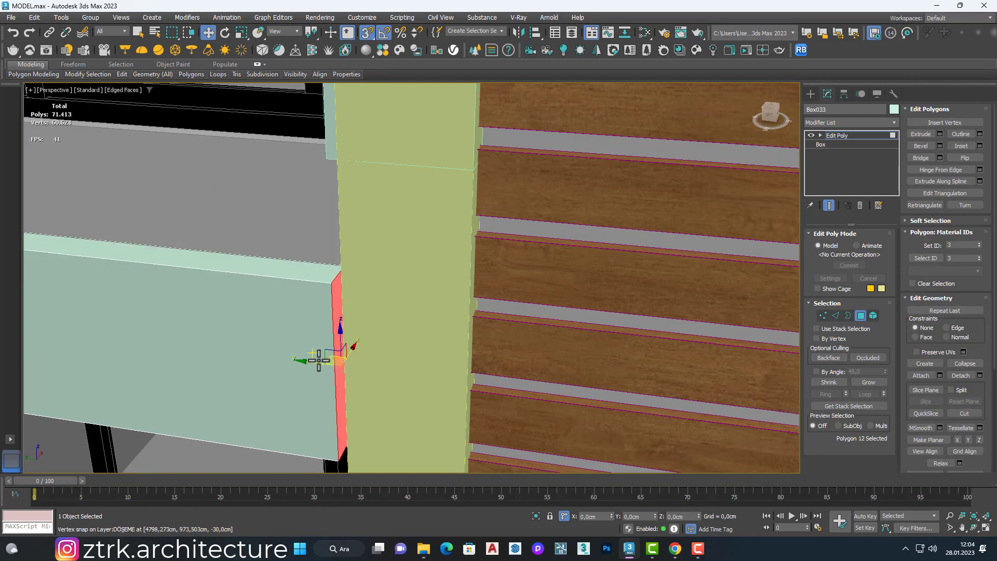
pyautogui.scroll(-5, 369, 319)
pyautogui.scroll(6, 371, 312)
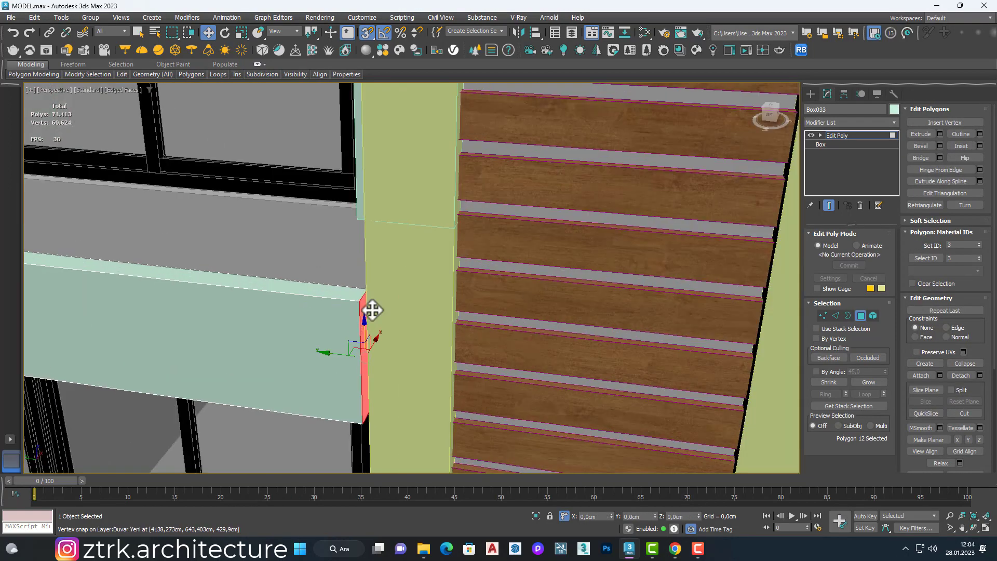
pyautogui.press('s')
pyautogui.scroll(-6, 366, 364)
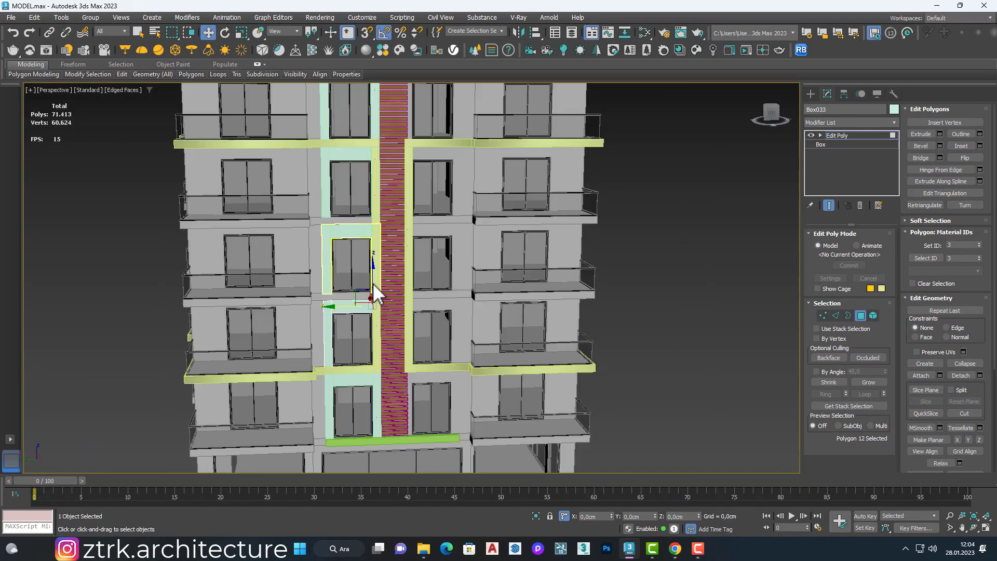
# Step: Delete the two side-facade frames between the modified frame and the top-floor frame
pyautogui.click(860, 315)
pyautogui.click(349, 231)
pyautogui.press('Delete')
pyautogui.click(358, 165)
pyautogui.scroll(-5, 363, 211)
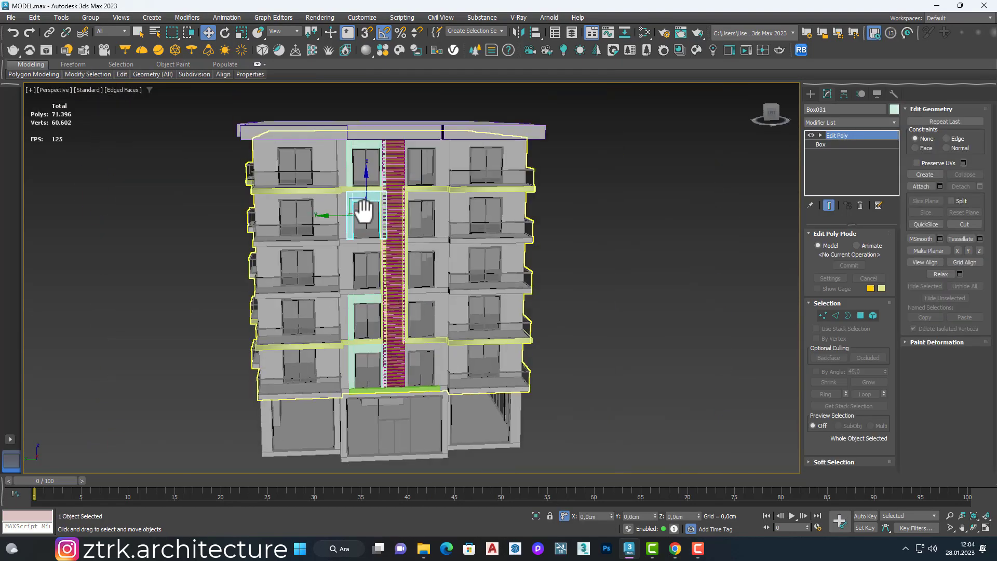
pyautogui.press('Delete')
# Step: Array the modified side-facade frame upward as instances, with 300 cm on Z and a count of 5
pyautogui.scroll(6, 359, 295)
pyautogui.click(349, 318)
pyautogui.click(61, 18)
pyautogui.click(57, 200)
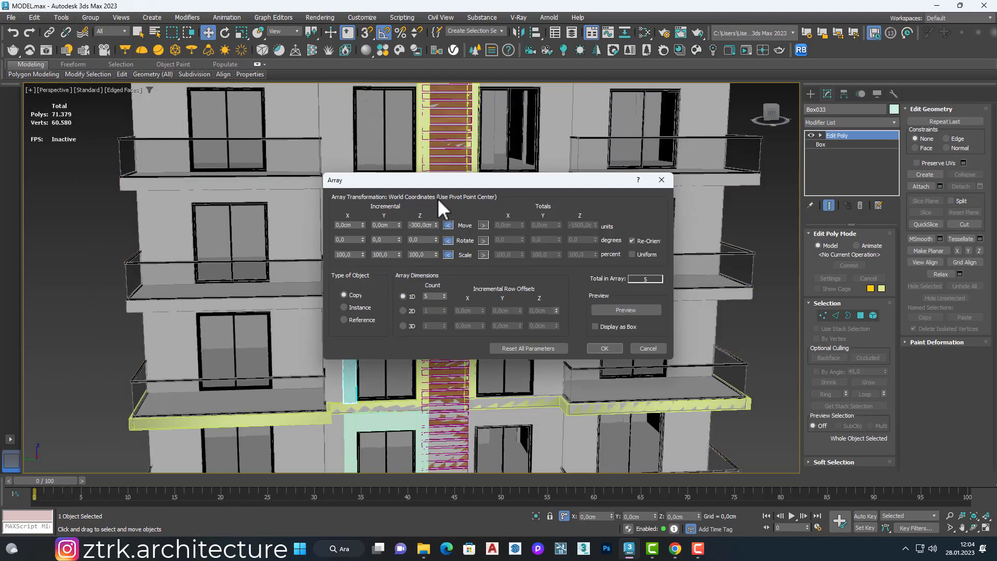
pyautogui.click(343, 308)
pyautogui.moveTo(467, 180); pyautogui.dragTo(658, 185)
pyautogui.moveTo(622, 228); pyautogui.dragTo(599, 231)
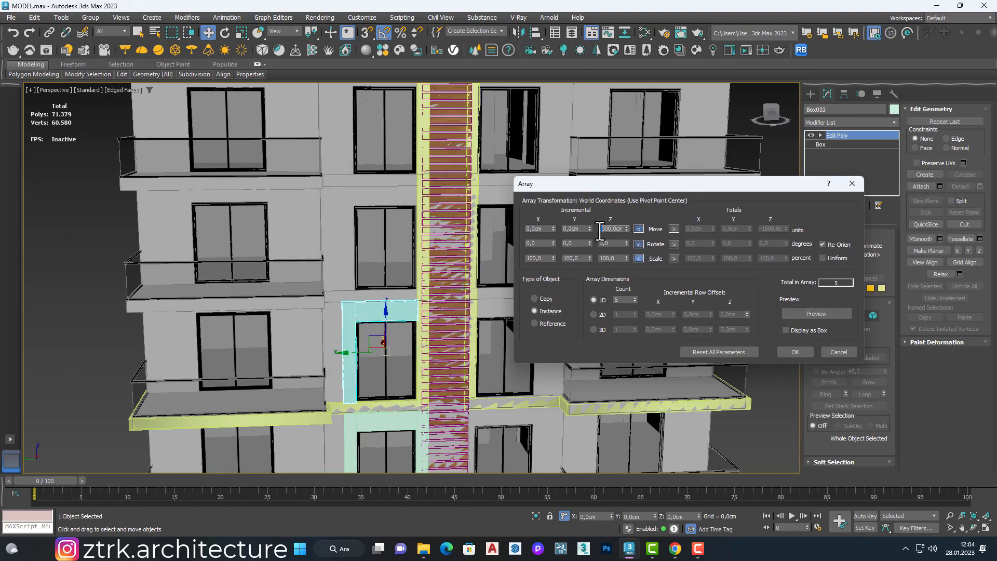
pyautogui.write('300')
pyautogui.click(799, 314)
pyautogui.click(785, 355)
pyautogui.scroll(-3, 489, 305)
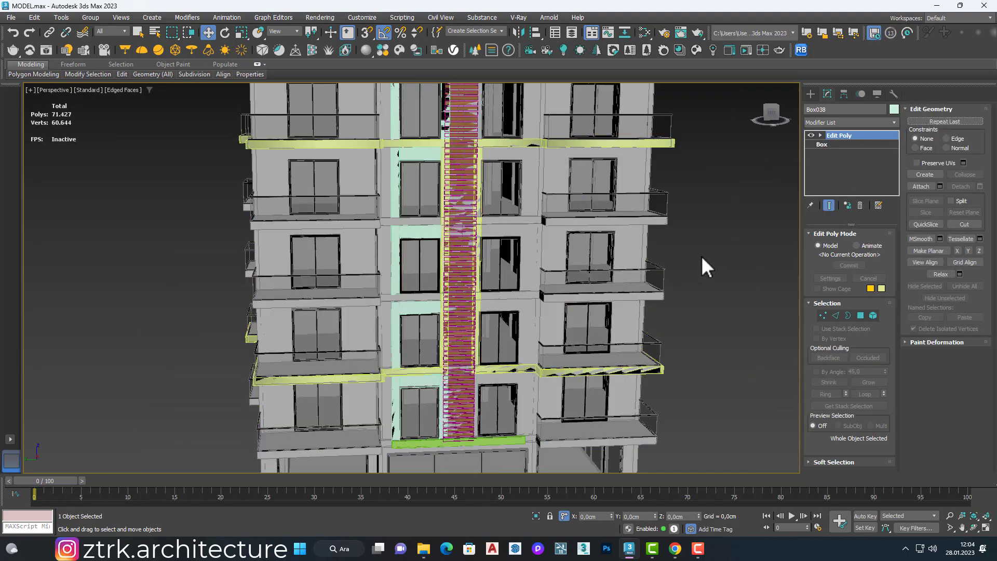
pyautogui.click(701, 256)
# Step: Delete the surplus frame that sticks out above the roof
pyautogui.scroll(5, 435, 307)
pyautogui.moveTo(435, 308); pyautogui.dragTo(369, 360, button='middle')
pyautogui.scroll(-7, 369, 361)
pyautogui.click(370, 168)
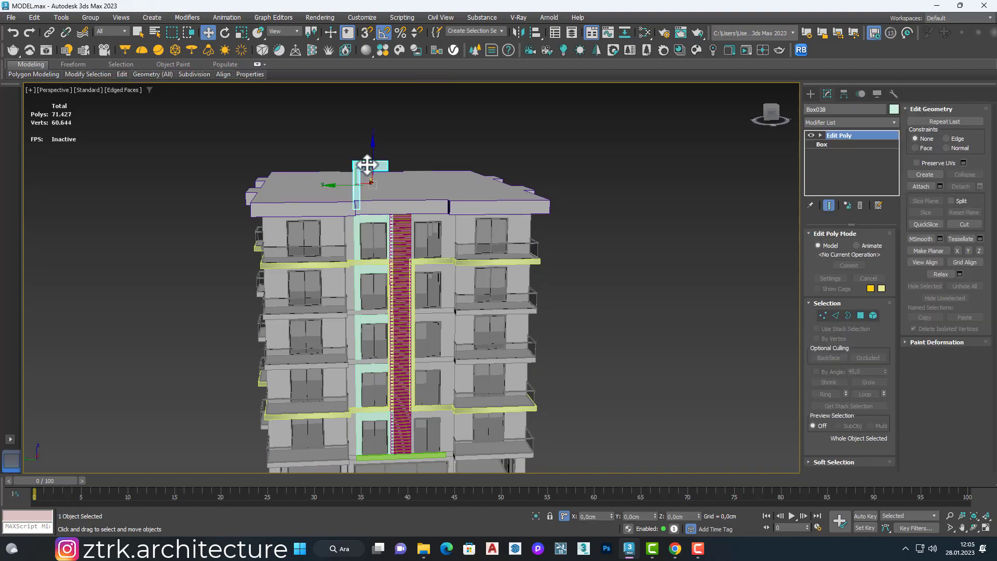
pyautogui.scroll(3, 363, 218)
pyautogui.scroll(3, 387, 338)
pyautogui.scroll(-2, 354, 359)
pyautogui.scroll(4, 354, 359)
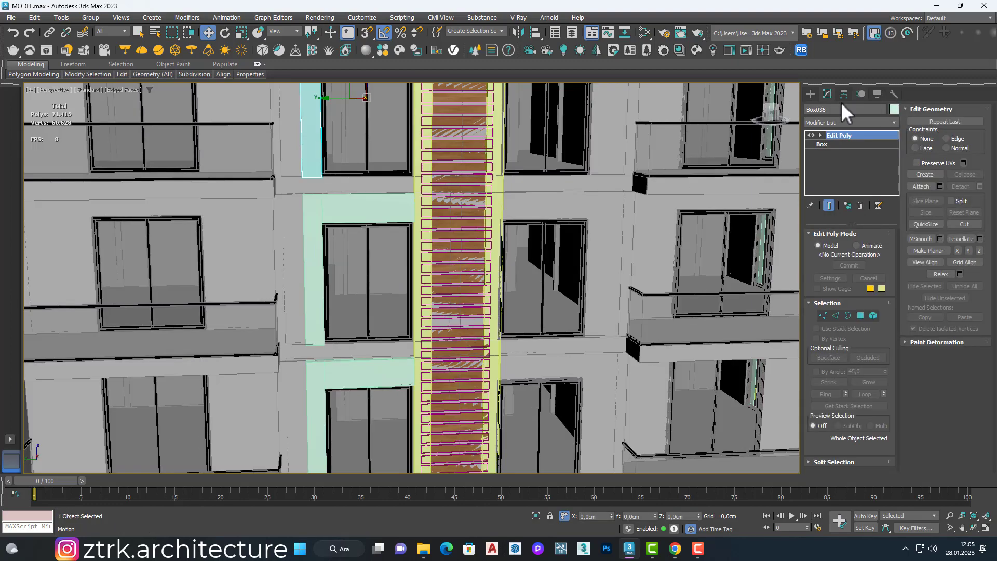
# Step: With snapping on, draw a box about 195 by 10 cm on top of a side-facade frame's header and set its height to 30 cm
pyautogui.click(810, 94)
pyautogui.click(826, 163)
pyautogui.scroll(3, 325, 367)
pyautogui.scroll(3, 324, 367)
pyautogui.click(368, 33)
pyautogui.keyDown('alt'); pyautogui.moveTo(298, 259); pyautogui.dragTo(304, 297, button='middle'); pyautogui.keyUp('alt')
pyautogui.moveTo(287, 301); pyautogui.dragTo(578, 280)
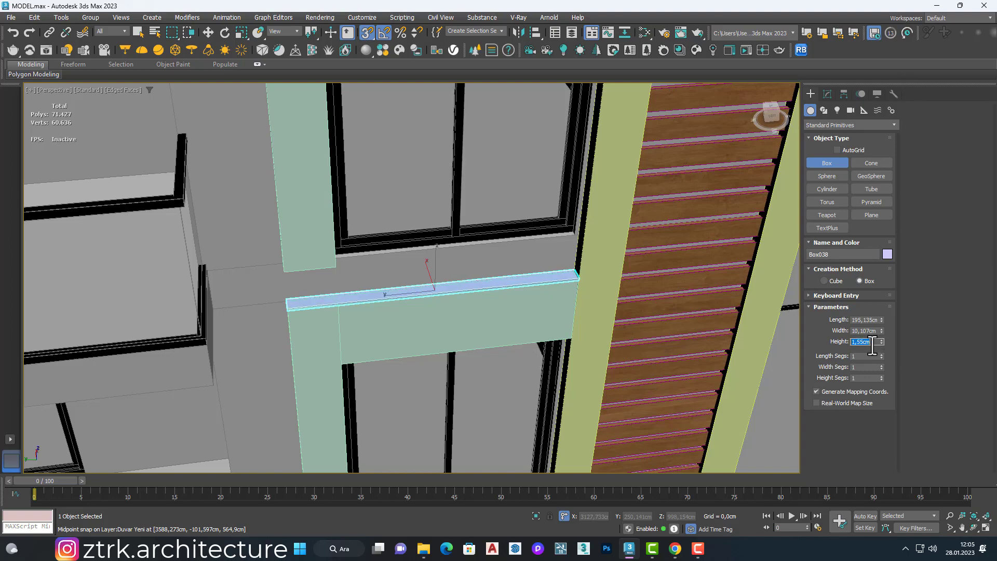
pyautogui.write('30')
pyautogui.press('Return')
pyautogui.scroll(-5, 407, 231)
pyautogui.press('w')
# Step: Array the filler box upward to add one instance on the floor above, using 300 cm on Z
pyautogui.keyDown('alt'); pyautogui.moveTo(416, 218); pyautogui.dragTo(415, 192, button='middle'); pyautogui.keyUp('alt')
pyautogui.moveTo(415, 192); pyautogui.dragTo(397, 286, button='middle')
pyautogui.scroll(2, 394, 283)
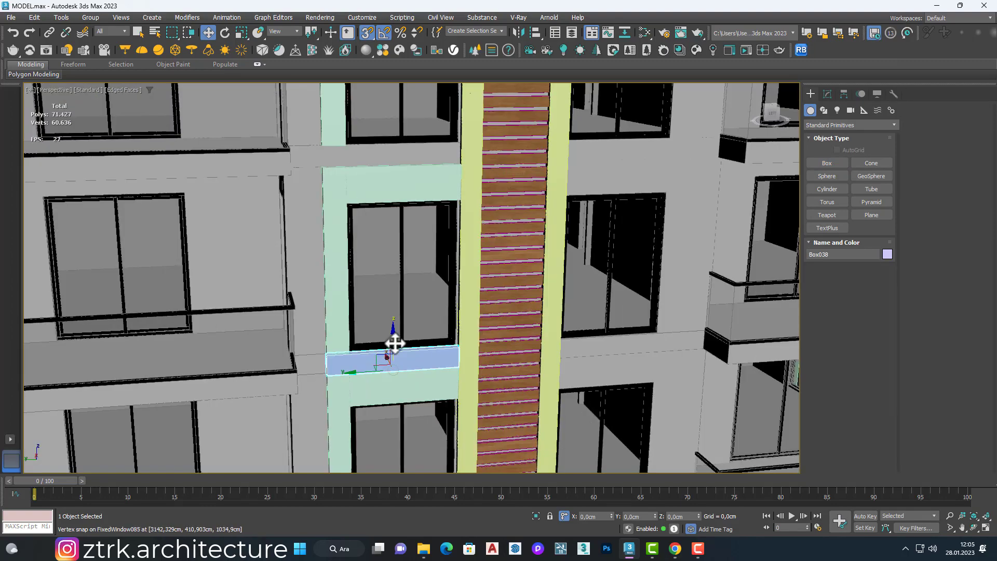
pyautogui.click(62, 18)
pyautogui.click(87, 217)
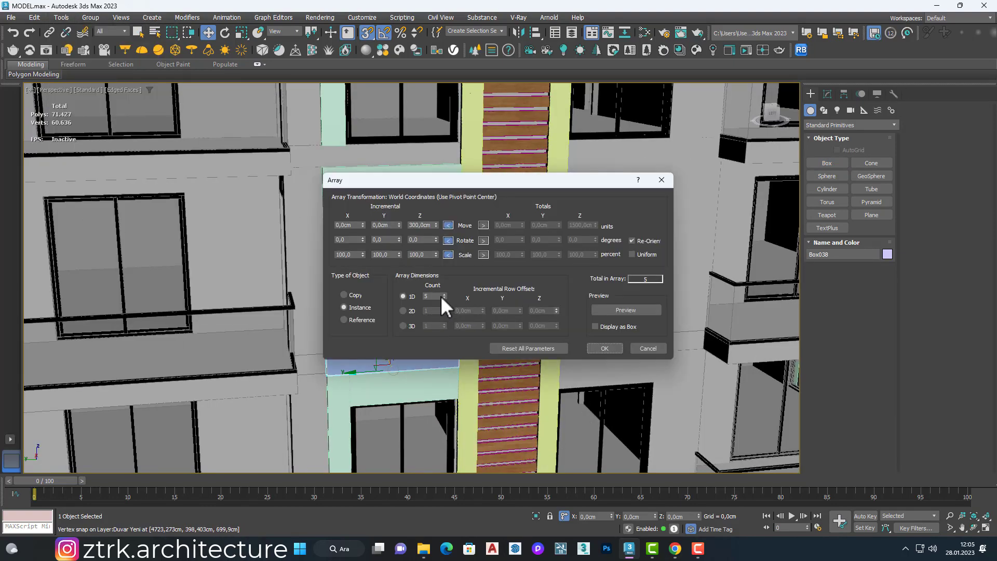
pyautogui.moveTo(448, 181); pyautogui.dragTo(672, 180)
pyautogui.click(667, 295)
pyautogui.doubleClick(667, 295)
pyautogui.click(831, 309)
pyautogui.click(829, 346)
pyautogui.scroll(-7, 467, 255)
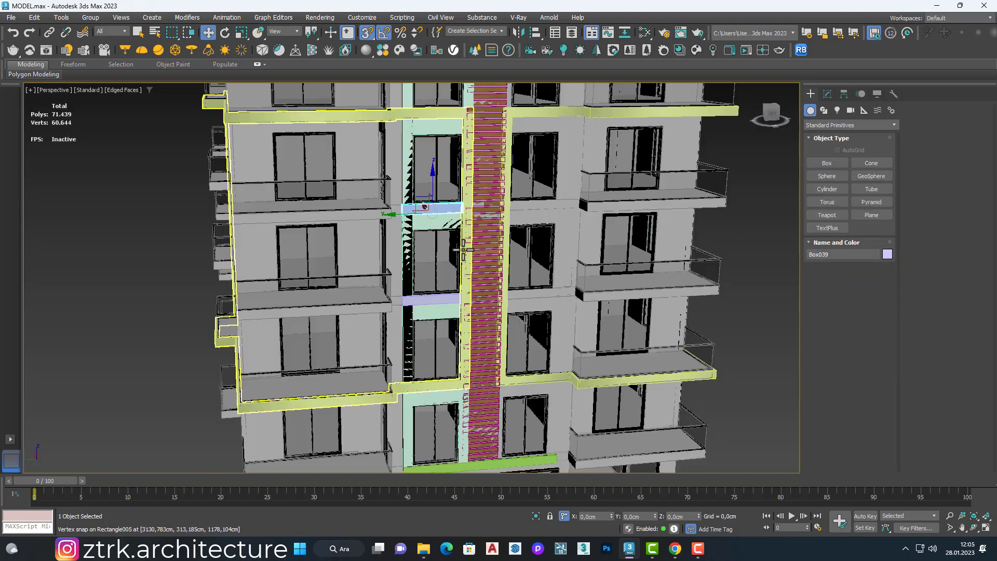
pyautogui.moveTo(467, 255); pyautogui.dragTo(338, 273, button='middle')
pyautogui.click(625, 249)
pyautogui.scroll(-4, 415, 255)
pyautogui.moveTo(410, 255)
pyautogui.keyDown('alt'); pyautogui.mouseDown(button='middle')
pyautogui.moveTo(276, 252)
pyautogui.moveTo(329, 325)
pyautogui.moveTo(257, 291)
pyautogui.moveTo(424, 268)
pyautogui.mouseUp(button='middle'); pyautogui.keyUp('alt')
pyautogui.scroll(3, 424, 268)
pyautogui.scroll(4, 376, 259)
pyautogui.scroll(-2, 376, 259)
pyautogui.press('s')
pyautogui.press('q')
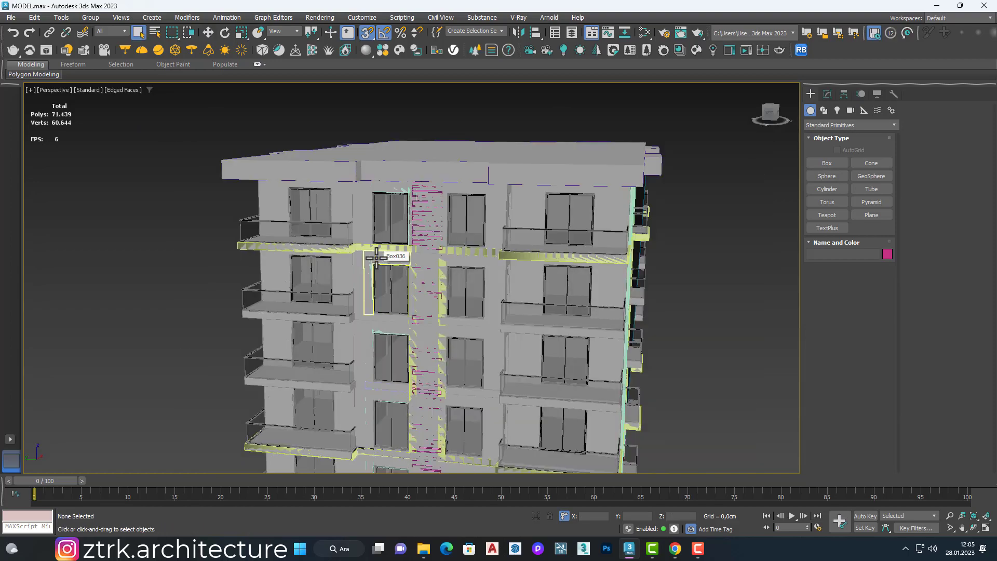
pyautogui.scroll(4, 376, 259)
pyautogui.click(376, 259)
pyautogui.keyDown('ctrl'); pyautogui.click(356, 192); pyautogui.keyUp('ctrl')
pyautogui.scroll(-5, 356, 193)
pyautogui.scroll(3, 365, 250)
pyautogui.click(357, 260)
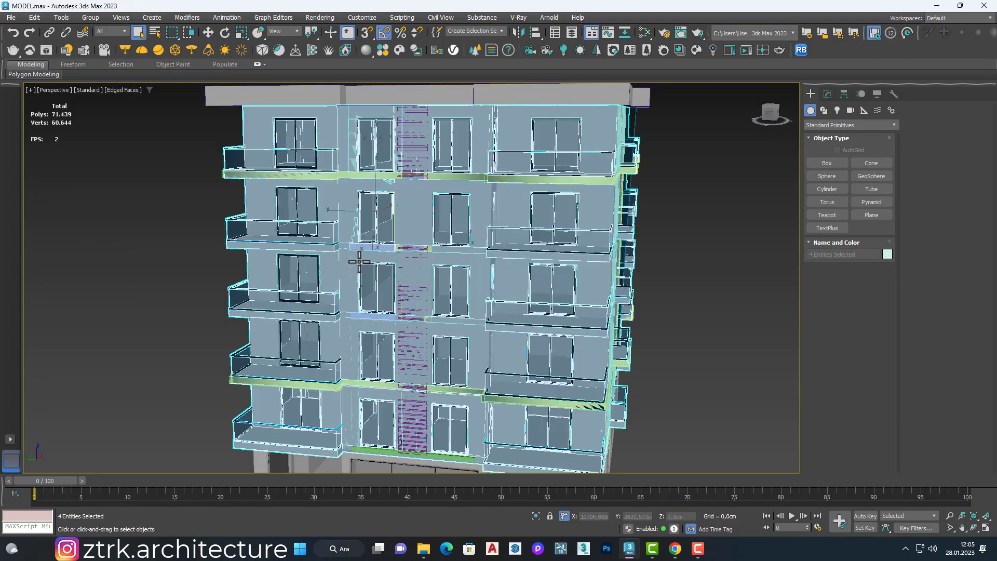
# Step: Select a middle-floor frame beside the slatted strip and switch the viewport shading to Facets
pyautogui.scroll(3, 363, 251)
pyautogui.click(372, 242)
pyautogui.scroll(6, 373, 211)
pyautogui.scroll(-6, 373, 211)
pyautogui.moveTo(374, 212)
pyautogui.keyDown('alt'); pyautogui.mouseDown(button='middle')
pyautogui.moveTo(428, 201)
pyautogui.moveTo(483, 171)
pyautogui.mouseUp(button='middle'); pyautogui.keyUp('alt')
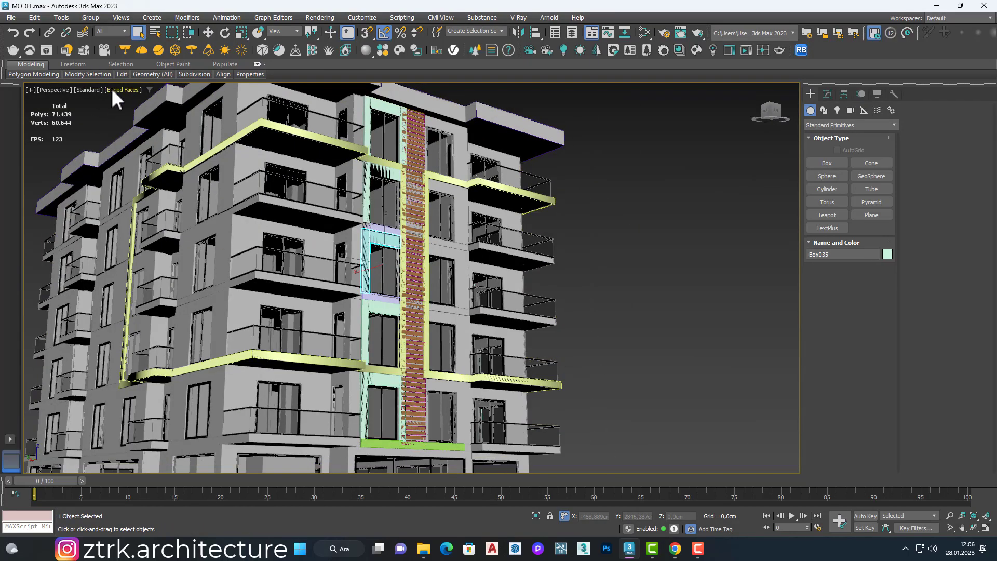
pyautogui.click(111, 88)
pyautogui.click(130, 114)
pyautogui.scroll(6, 382, 215)
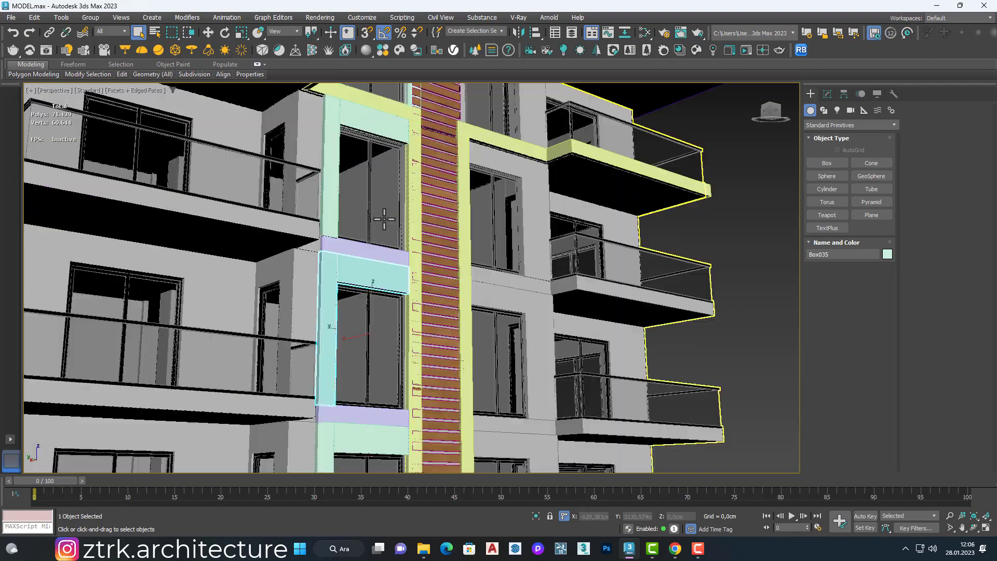
# Step: Add the remaining frames and both filler boxes of the same window column to the selection and group all seven objects
pyautogui.scroll(-4, 338, 198)
pyautogui.click(343, 139)
pyautogui.keyDown('ctrl'); pyautogui.click(345, 230); pyautogui.keyUp('ctrl')
pyautogui.keyDown('ctrl'); pyautogui.click(337, 329); pyautogui.keyUp('ctrl')
pyautogui.keyDown('ctrl'); pyautogui.click(336, 342); pyautogui.keyUp('ctrl')
pyautogui.moveTo(333, 439); pyautogui.dragTo(316, 349, button='middle')
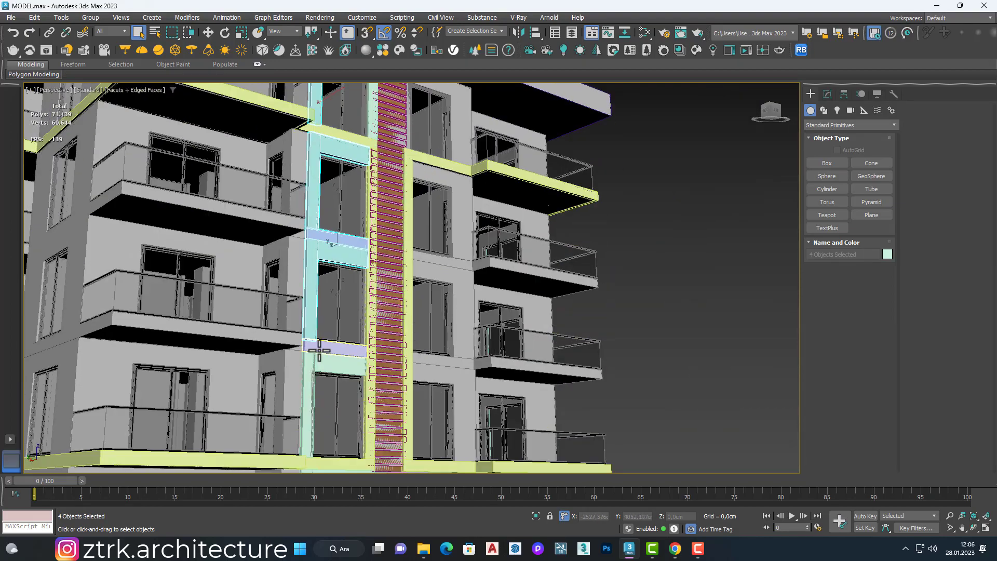
pyautogui.keyDown('ctrl'); pyautogui.click(316, 349); pyautogui.keyUp('ctrl')
pyautogui.keyDown('ctrl'); pyautogui.click(321, 367); pyautogui.keyUp('ctrl')
pyautogui.moveTo(338, 408); pyautogui.dragTo(314, 331, button='middle')
pyautogui.scroll(-4, 314, 332)
pyautogui.keyDown('alt'); pyautogui.moveTo(332, 265); pyautogui.dragTo(283, 244, button='middle'); pyautogui.keyUp('alt')
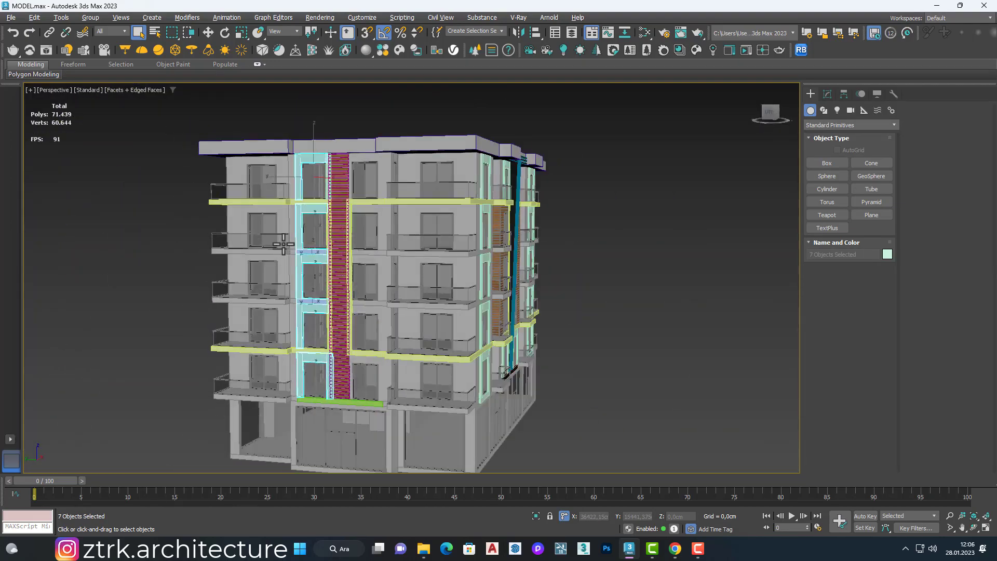
pyautogui.click(118, 36)
pyautogui.click(503, 294)
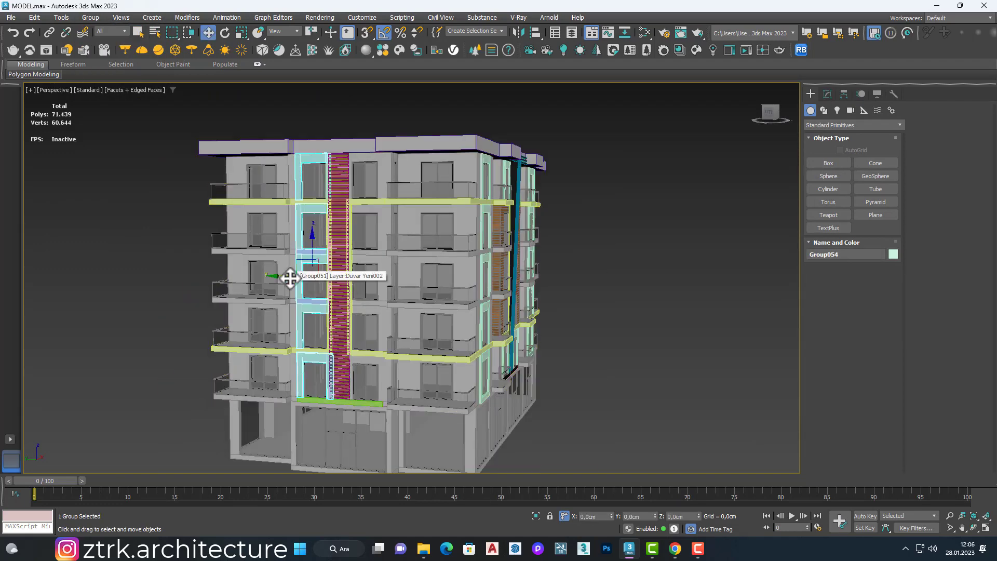
# Step: Mirror the frame group on the Y axis as an instance and move it about 325 cm along Y onto the neighbouring window column
pyautogui.click(518, 32)
pyautogui.click(481, 232)
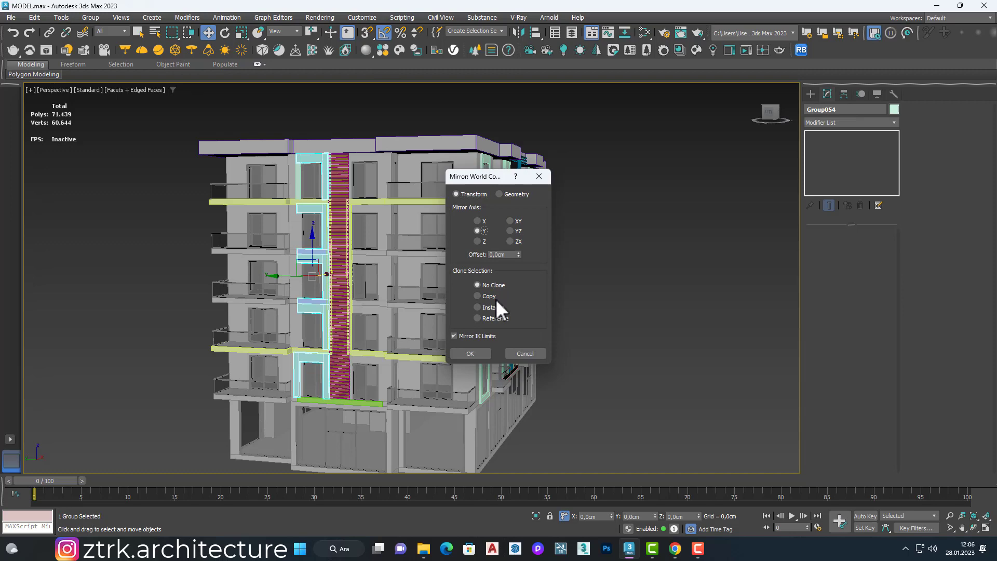
pyautogui.click(480, 353)
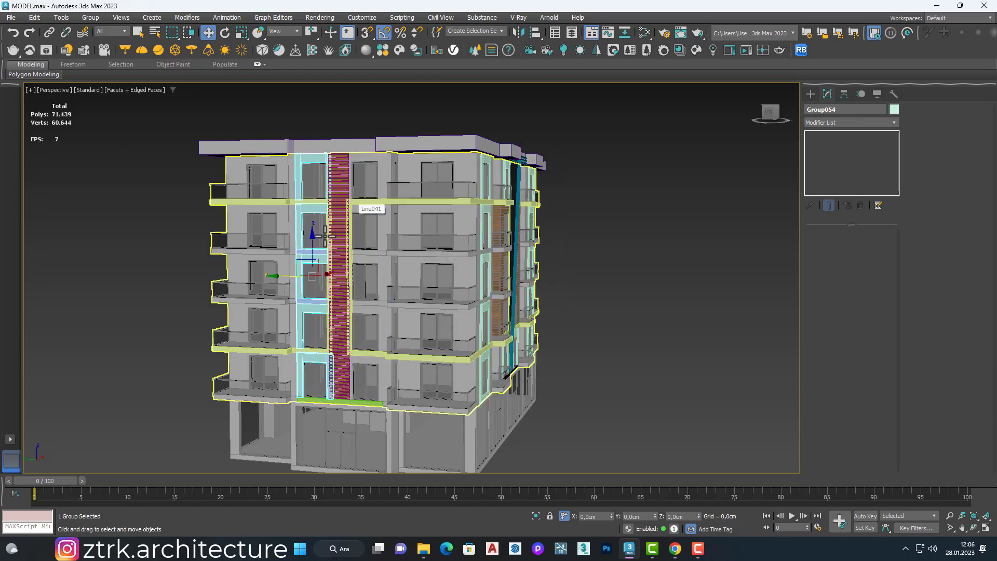
pyautogui.click(519, 32)
pyautogui.click(472, 352)
pyautogui.moveTo(292, 280); pyautogui.dragTo(346, 288)
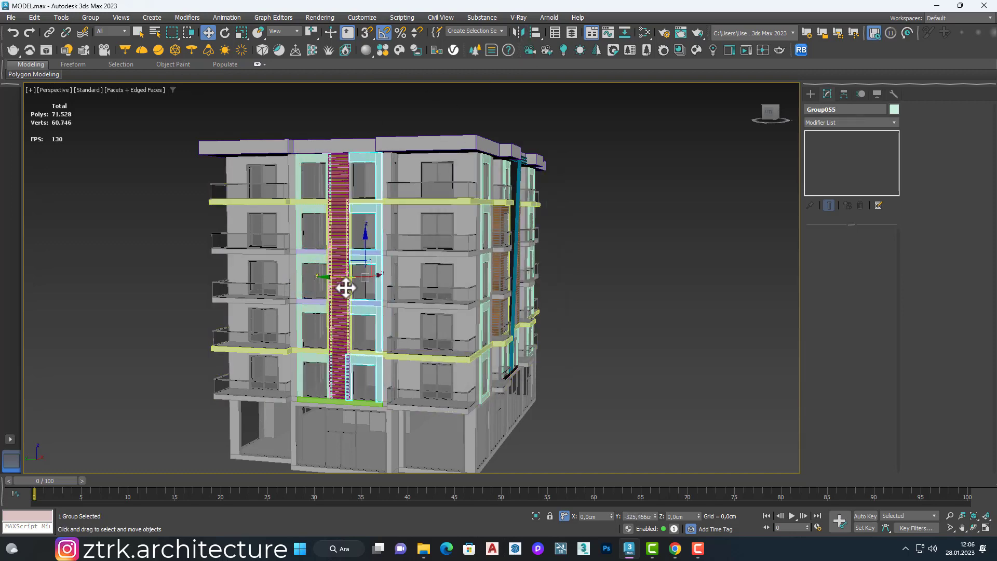
# Step: Fine-tune the mirrored group's position along Y so its inner edges line up with the window openings
pyautogui.scroll(5, 369, 260)
pyautogui.moveTo(363, 338); pyautogui.dragTo(347, 340)
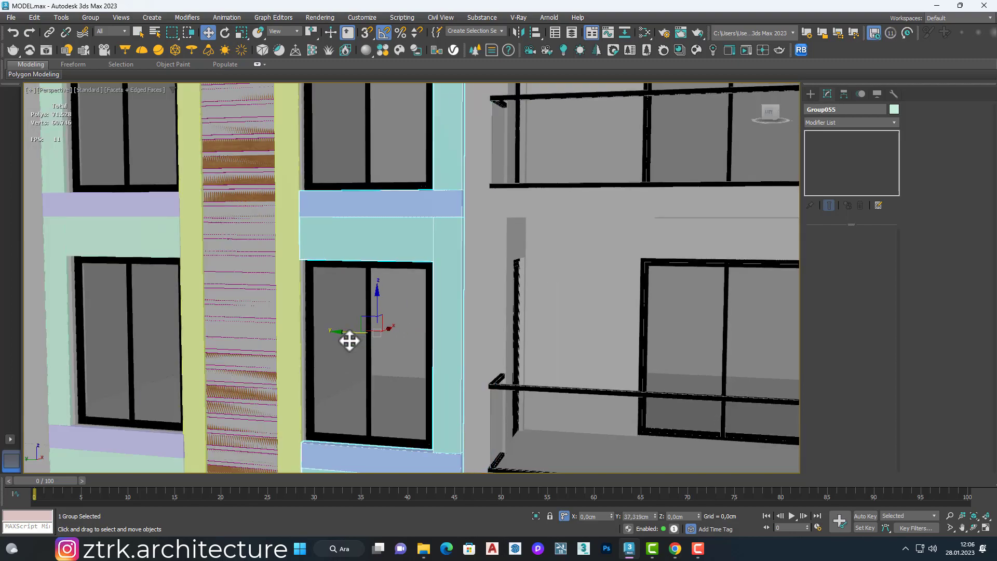
pyautogui.keyDown('alt'); pyautogui.moveTo(349, 340); pyautogui.dragTo(454, 292, button='middle'); pyautogui.keyUp('alt')
pyautogui.scroll(6, 447, 256)
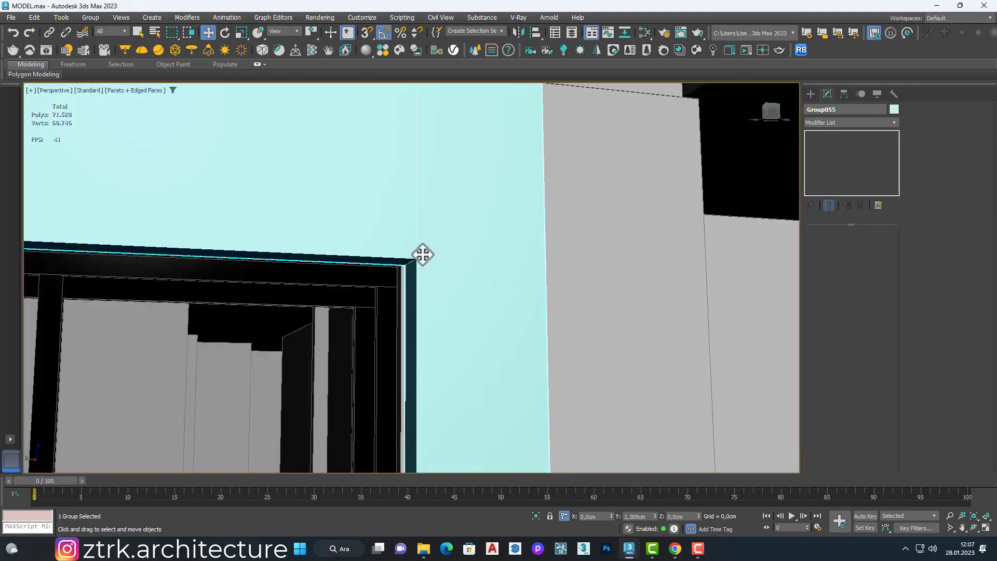
pyautogui.moveTo(419, 255); pyautogui.dragTo(420, 255)
pyautogui.scroll(-10, 379, 269)
# Step: Select both frame groups and clone them about 3455 cm along X, past the opposite side of the building
pyautogui.keyDown('alt'); pyautogui.moveTo(378, 270); pyautogui.dragTo(322, 259, button='middle'); pyautogui.keyUp('alt')
pyautogui.scroll(4, 295, 245)
pyautogui.keyDown('ctrl'); pyautogui.click(294, 245); pyautogui.keyUp('ctrl')
pyautogui.scroll(-8, 332, 234)
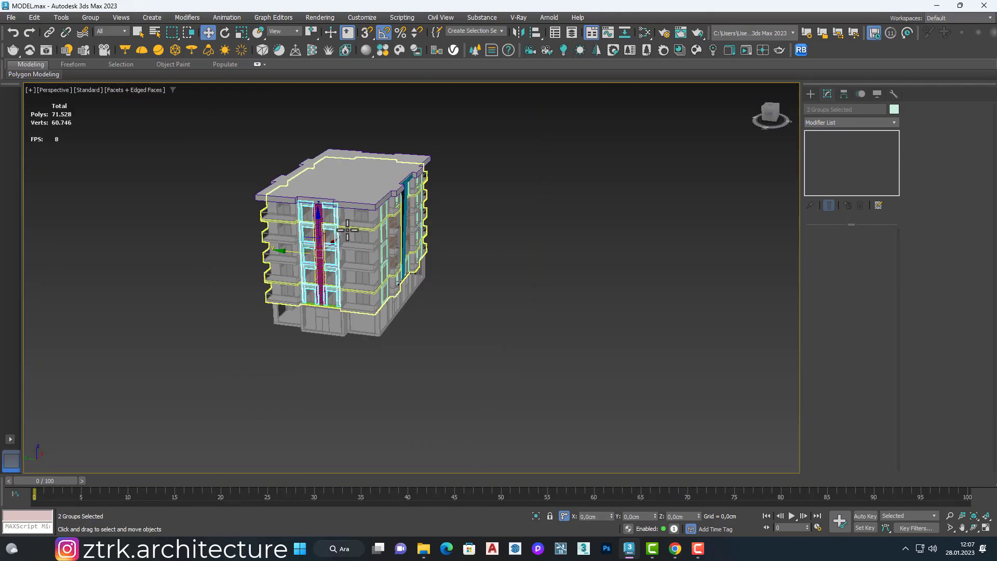
pyautogui.scroll(2, 345, 229)
pyautogui.keyDown('alt'); pyautogui.moveTo(447, 221); pyautogui.dragTo(336, 260, button='middle'); pyautogui.keyUp('alt')
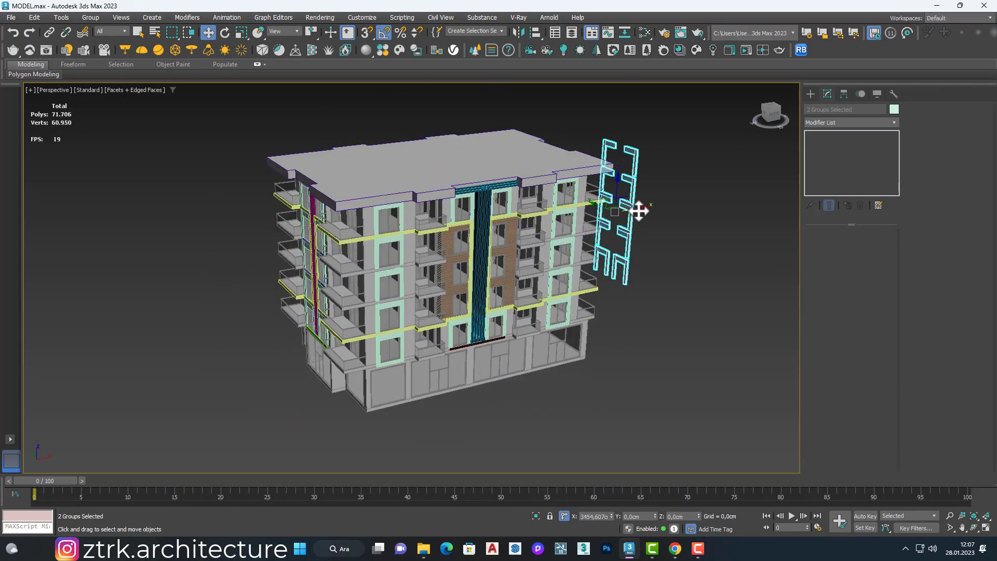
pyautogui.keyDown('shift'); pyautogui.moveTo(639, 211); pyautogui.dragTo(639, 210); pyautogui.keyUp('shift')
pyautogui.click(498, 316)
# Step: Move the cloned frame groups back along X until they sit against the opposite side facade
pyautogui.keyDown('alt'); pyautogui.moveTo(597, 270); pyautogui.dragTo(493, 241, button='middle'); pyautogui.keyUp('alt')
pyautogui.scroll(5, 613, 210)
pyautogui.keyDown('alt'); pyautogui.moveTo(602, 207); pyautogui.dragTo(647, 192, button='middle'); pyautogui.keyUp('alt')
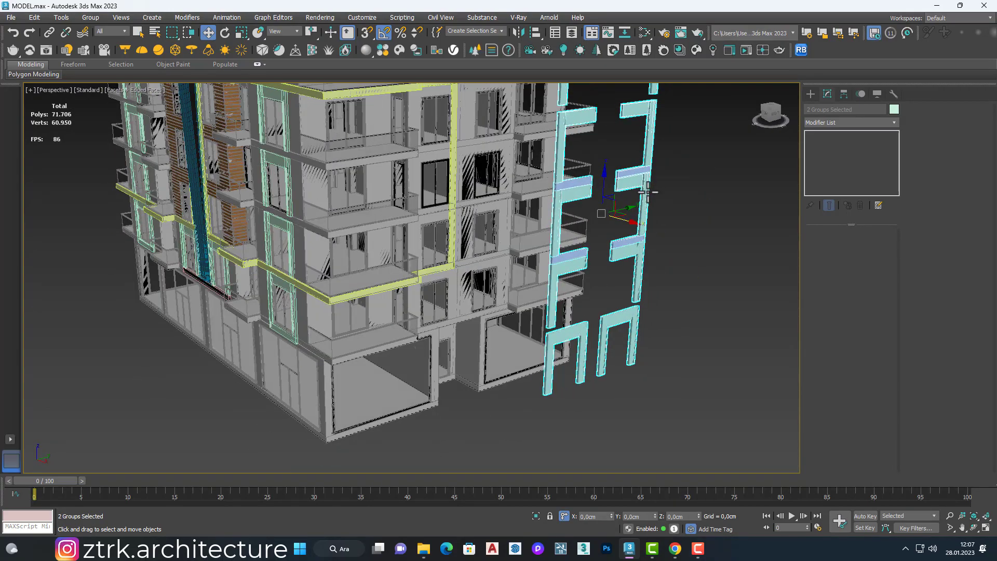
pyautogui.moveTo(630, 222); pyautogui.dragTo(473, 223)
pyautogui.scroll(5, 468, 161)
pyautogui.scroll(8, 328, 154)
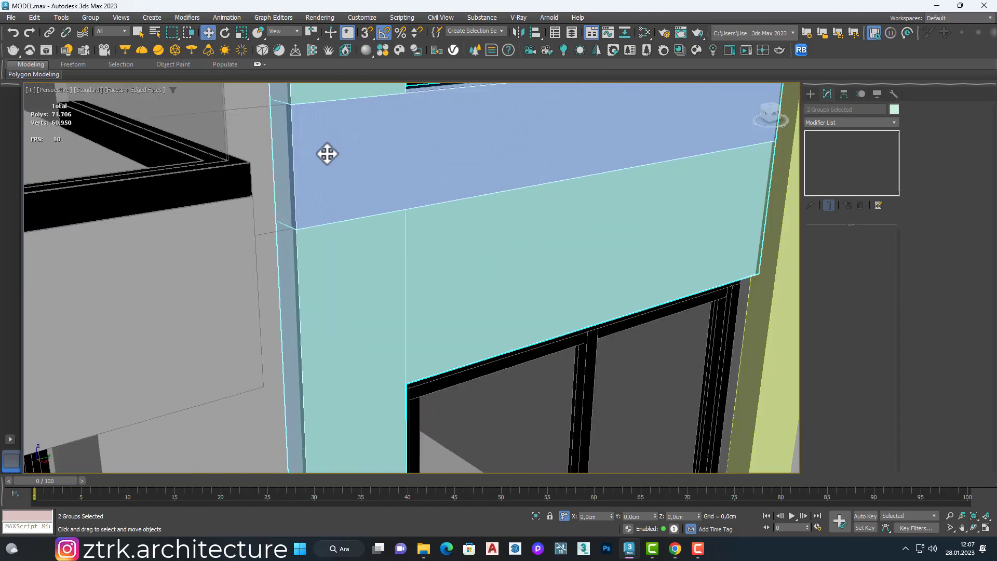
pyautogui.scroll(10, 327, 153)
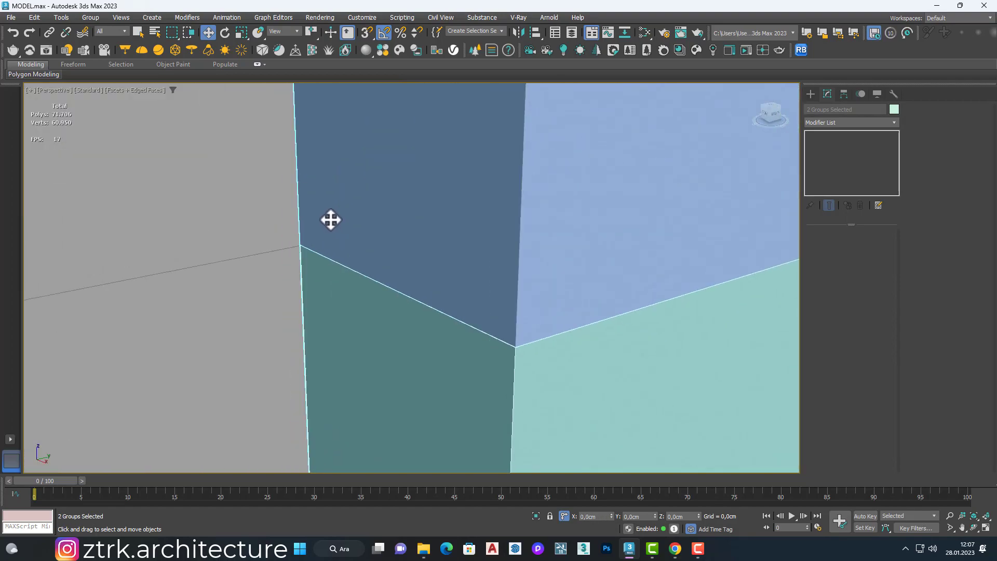
pyautogui.scroll(-12, 331, 219)
pyautogui.keyDown('alt'); pyautogui.moveTo(333, 218); pyautogui.dragTo(385, 177, button='middle'); pyautogui.keyUp('alt')
pyautogui.click(548, 156)
pyautogui.keyDown('alt'); pyautogui.moveTo(548, 156); pyautogui.dragTo(545, 182, button='middle'); pyautogui.keyUp('alt')
# Step: Mirror the yellow facade band beside the cloned frames on the Y axis as an instance
pyautogui.scroll(2, 462, 181)
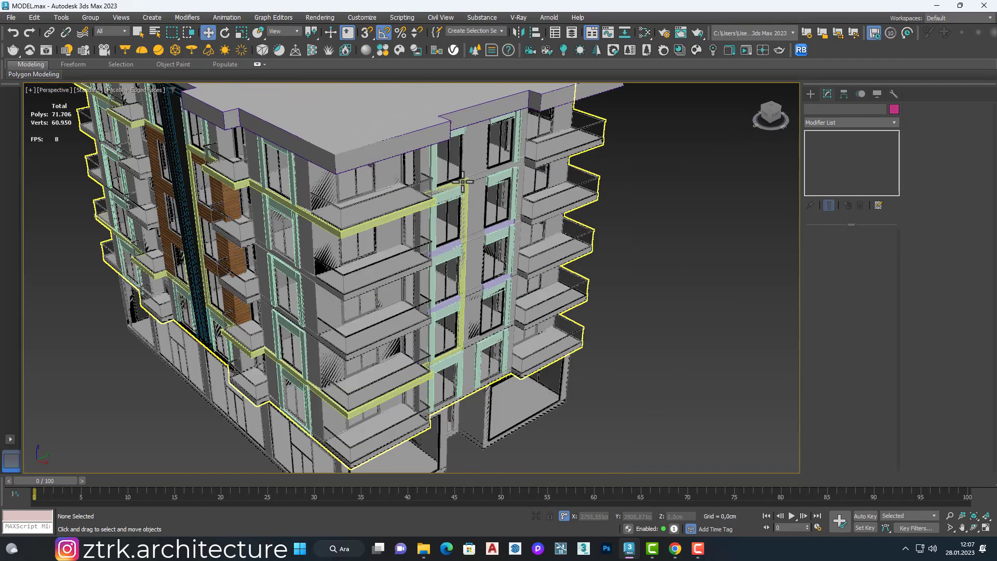
pyautogui.click(462, 181)
pyautogui.click(518, 33)
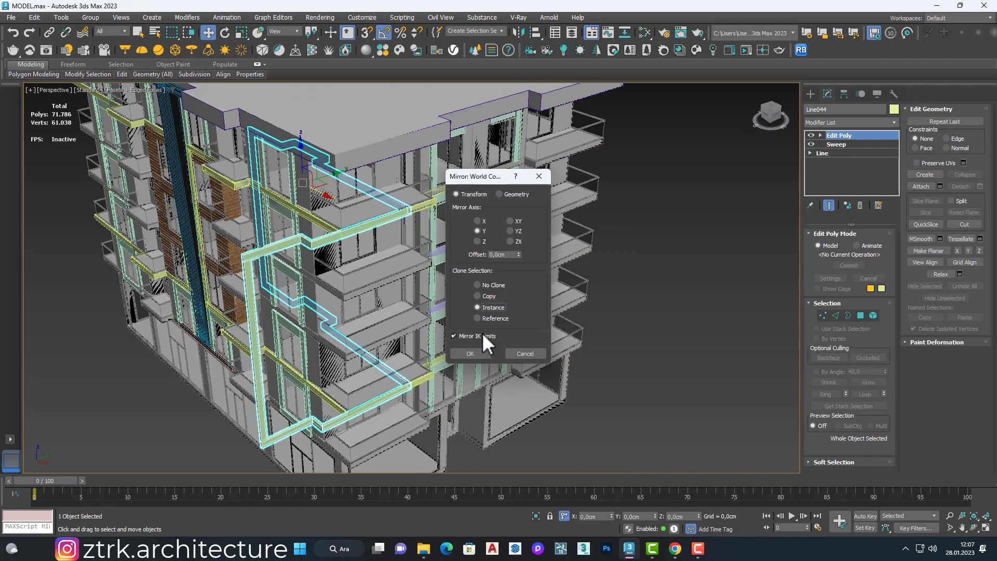
pyautogui.click(481, 353)
# Step: Move the mirrored band along Y so its vertical post runs beside the second window column
pyautogui.scroll(8, 540, 126)
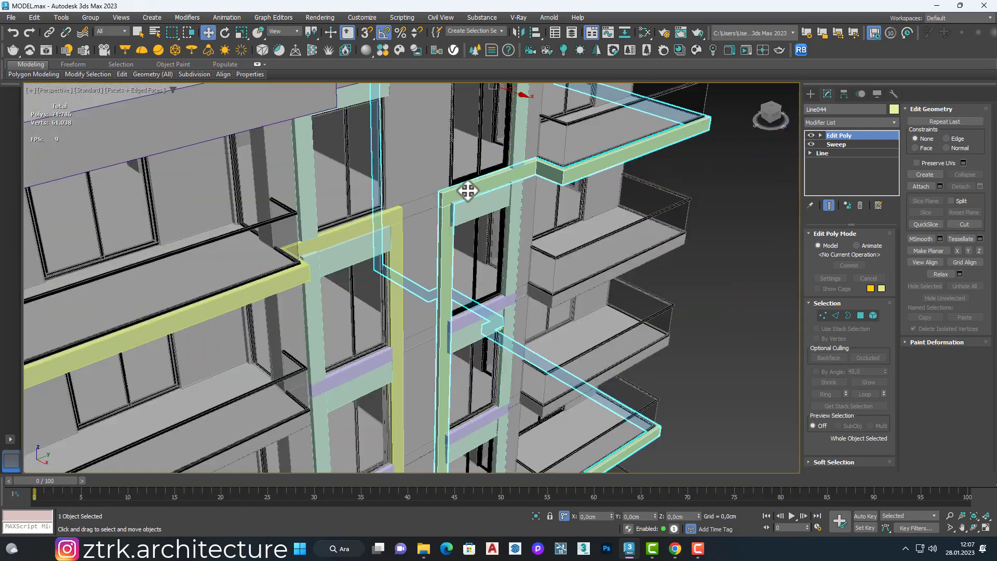
pyautogui.scroll(4, 467, 190)
pyautogui.keyDown('alt'); pyautogui.moveTo(468, 190); pyautogui.dragTo(360, 114, button='middle'); pyautogui.keyUp('alt')
pyautogui.scroll(-5, 458, 285)
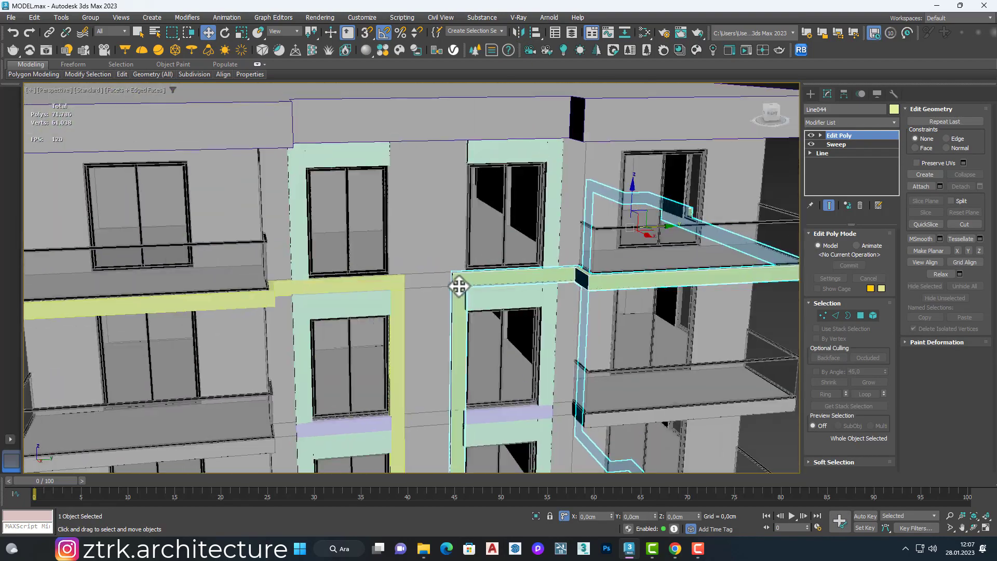
pyautogui.scroll(4, 458, 285)
pyautogui.keyDown('alt'); pyautogui.moveTo(459, 285); pyautogui.dragTo(607, 320, button='middle'); pyautogui.keyUp('alt')
pyautogui.scroll(-5, 527, 267)
pyautogui.scroll(5, 534, 310)
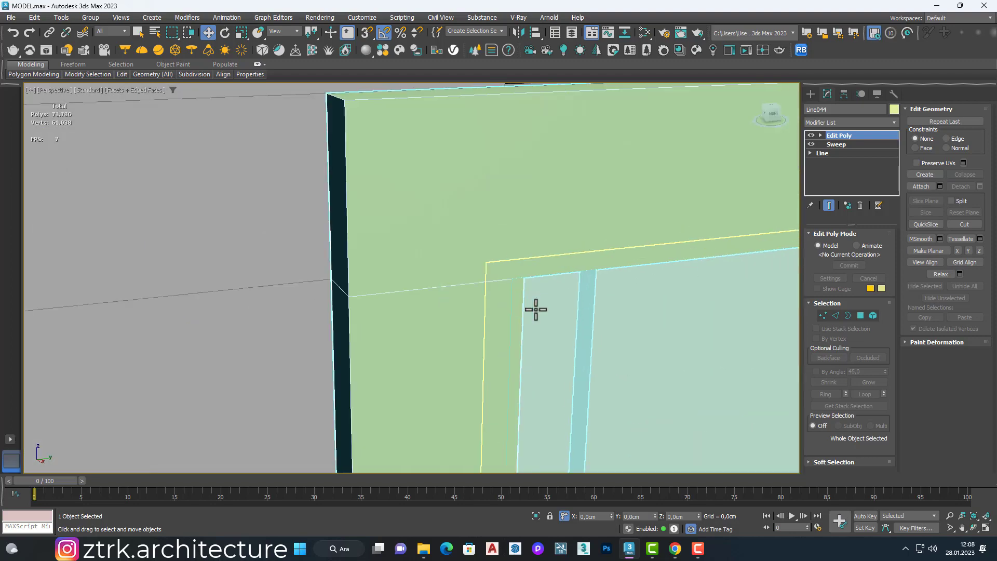
pyautogui.scroll(-3, 516, 256)
# Step: Line up the end of the mirrored band with the adjoining frame in a wireframe top view
pyautogui.press('t')
pyautogui.press('t')
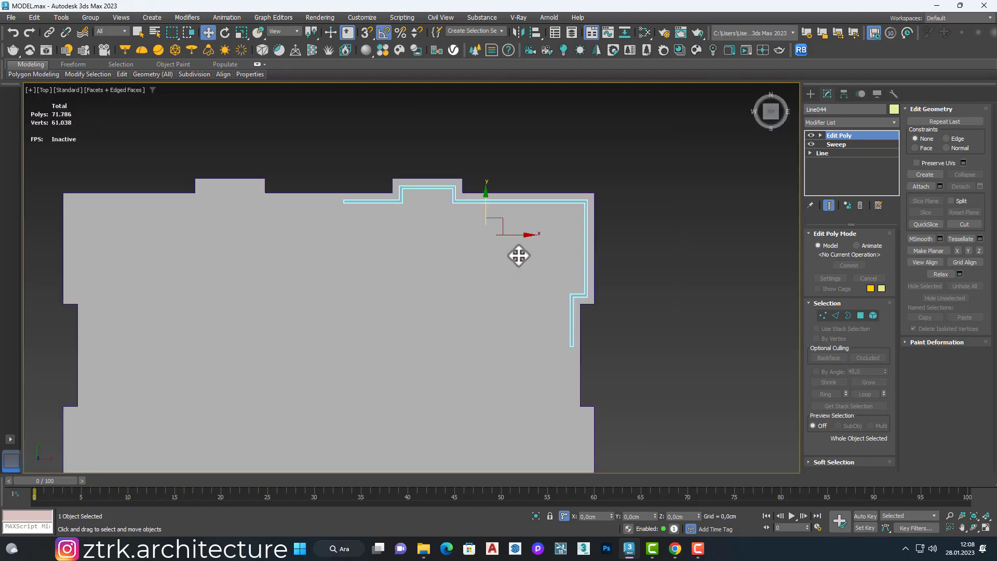
pyautogui.press('F3')
pyautogui.scroll(8, 518, 256)
pyautogui.scroll(5, 506, 399)
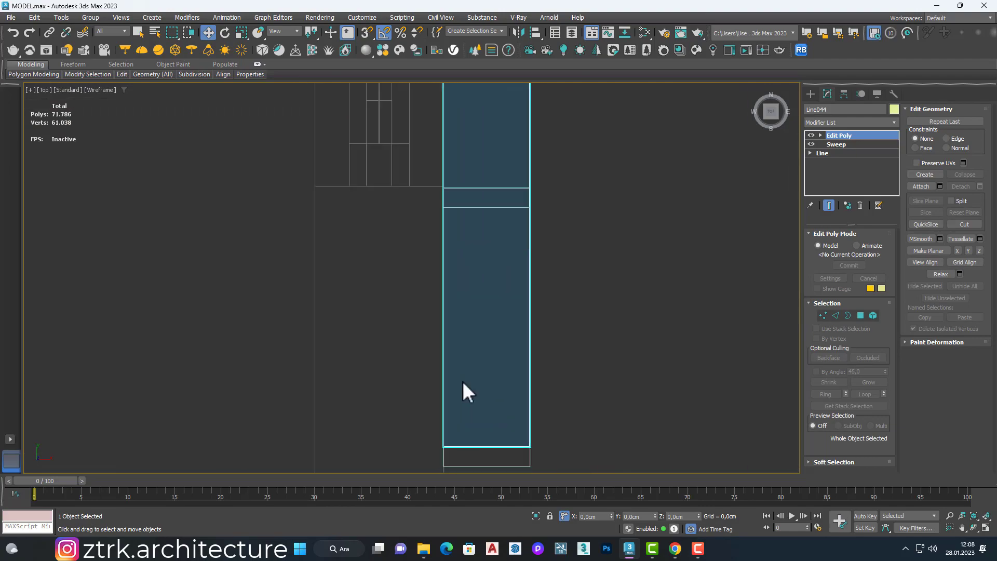
pyautogui.click(531, 449)
# Step: Align the adjoining frame group with the band's edge at the window and return to the shaded perspective view
pyautogui.scroll(-2, 532, 415)
pyautogui.scroll(6, 535, 254)
pyautogui.scroll(-5, 511, 265)
pyautogui.scroll(2, 501, 292)
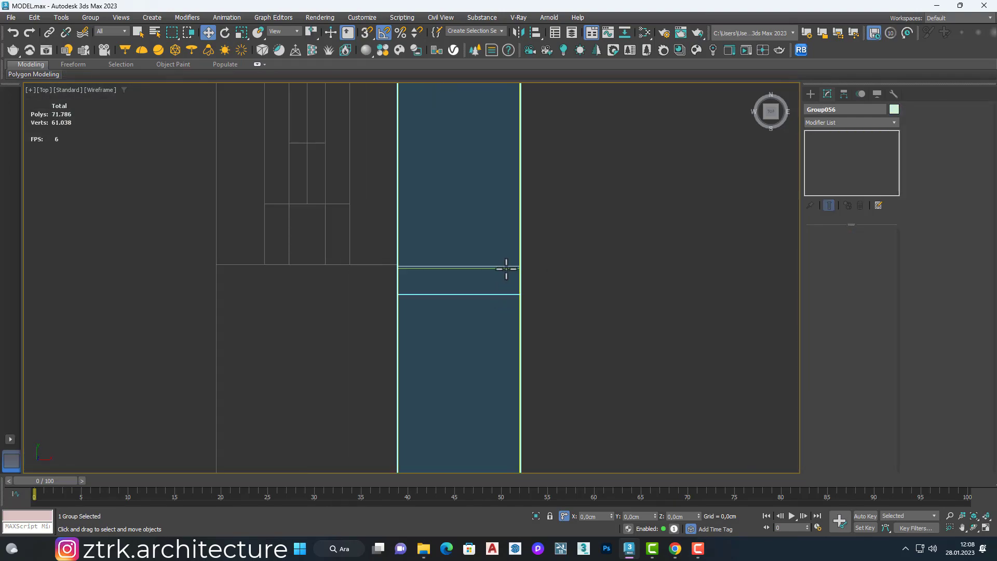
pyautogui.click(506, 268)
pyautogui.scroll(-10, 520, 265)
pyautogui.press('p')
pyautogui.press('F3')
pyautogui.keyDown('alt'); pyautogui.moveTo(549, 238); pyautogui.dragTo(540, 208, button='middle'); pyautogui.keyUp('alt')
pyautogui.click(540, 207)
# Step: Nudge the second column's frame group about 2.3 cm along Y so its headers meet the edge of the band's post
pyautogui.scroll(8, 521, 223)
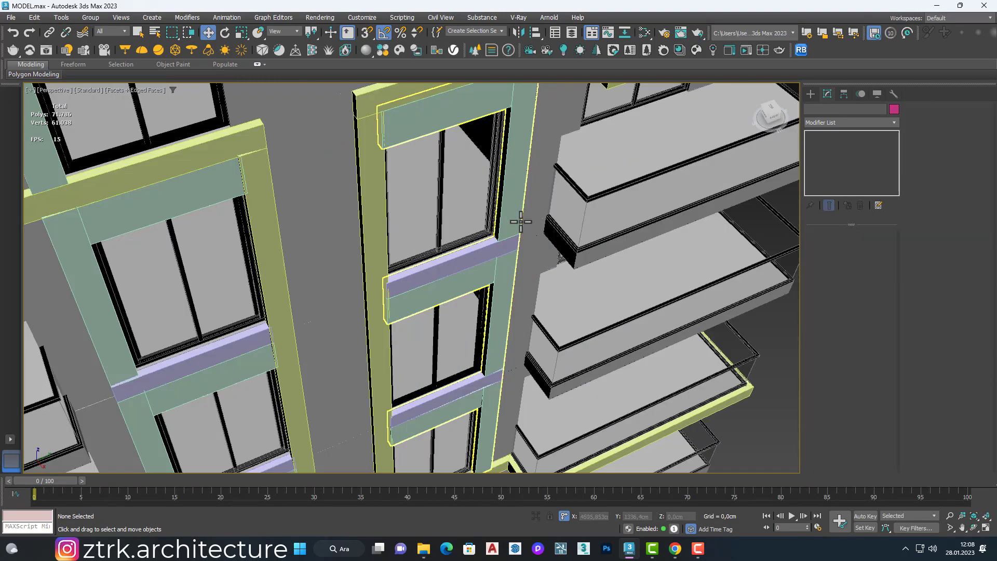
pyautogui.scroll(6, 394, 298)
pyautogui.scroll(-9, 403, 304)
pyautogui.keyDown('alt'); pyautogui.moveTo(503, 258); pyautogui.dragTo(426, 193, button='middle'); pyautogui.keyUp('alt')
pyautogui.scroll(5, 533, 188)
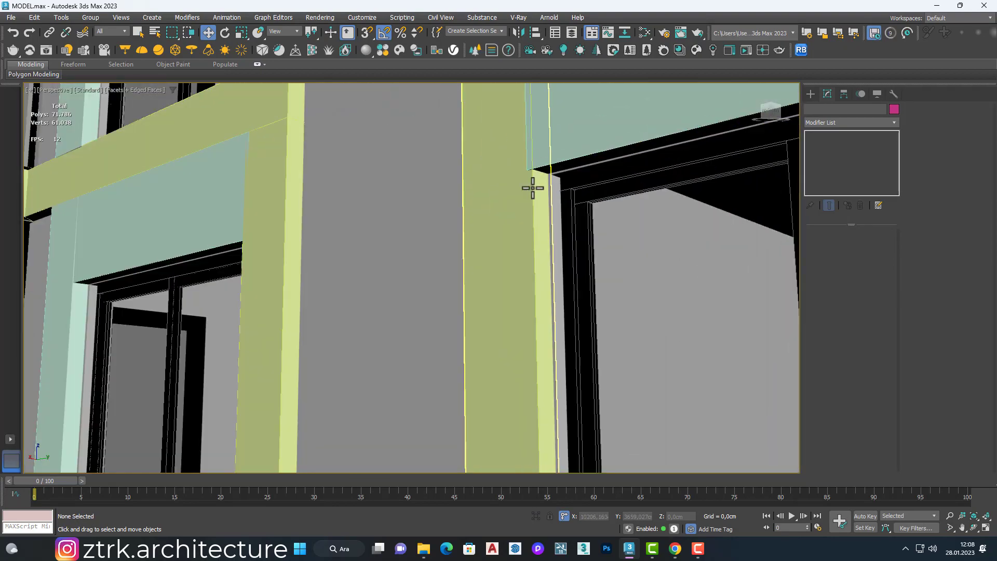
pyautogui.scroll(-2, 561, 153)
pyautogui.scroll(4, 535, 131)
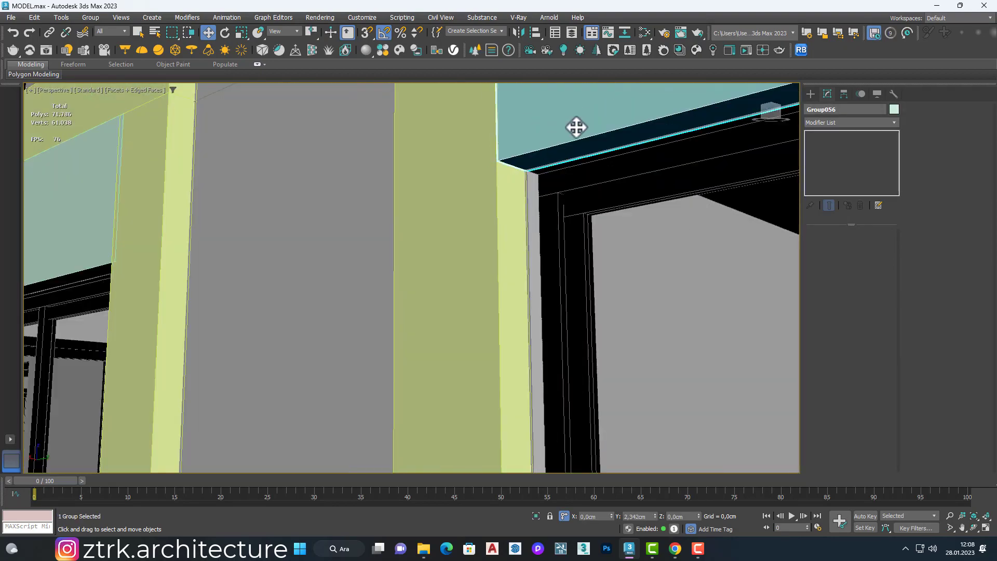
pyautogui.scroll(-12, 573, 121)
pyautogui.click(592, 237)
pyautogui.keyDown('alt'); pyautogui.moveTo(592, 236); pyautogui.dragTo(576, 319, button='middle'); pyautogui.keyUp('alt')
pyautogui.moveTo(576, 319); pyautogui.dragTo(449, 289, button='middle')
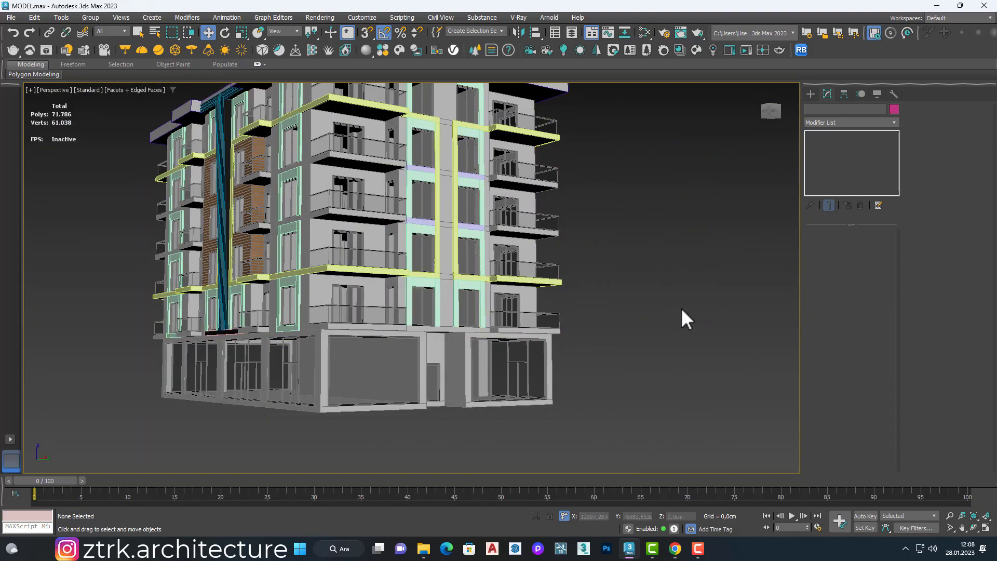
# Step: With snapping, draw a box about 548 by 10 cm and about 60 cm downward beneath both frame columns, above the recessed entrance
pyautogui.scroll(3, 461, 357)
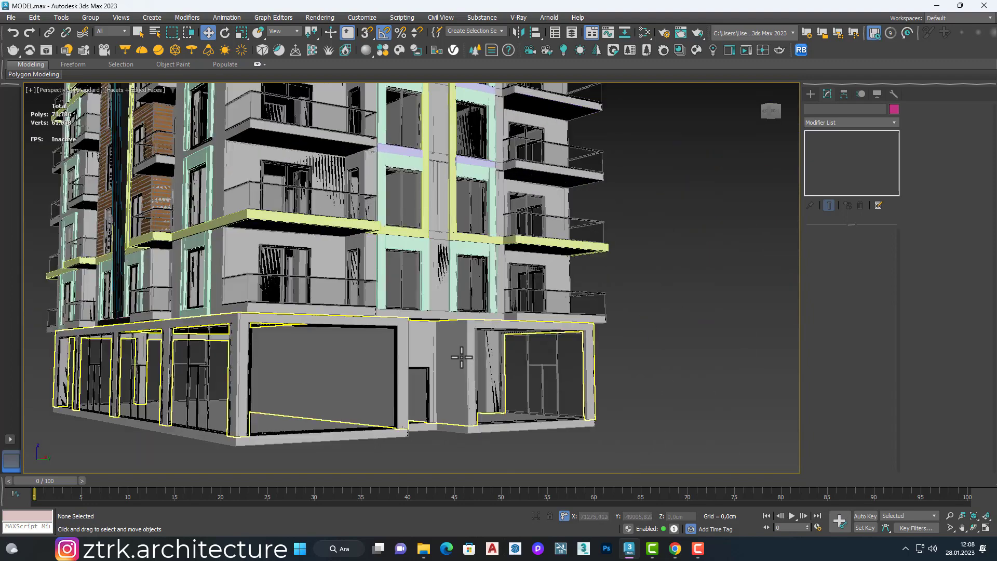
pyautogui.scroll(4, 407, 301)
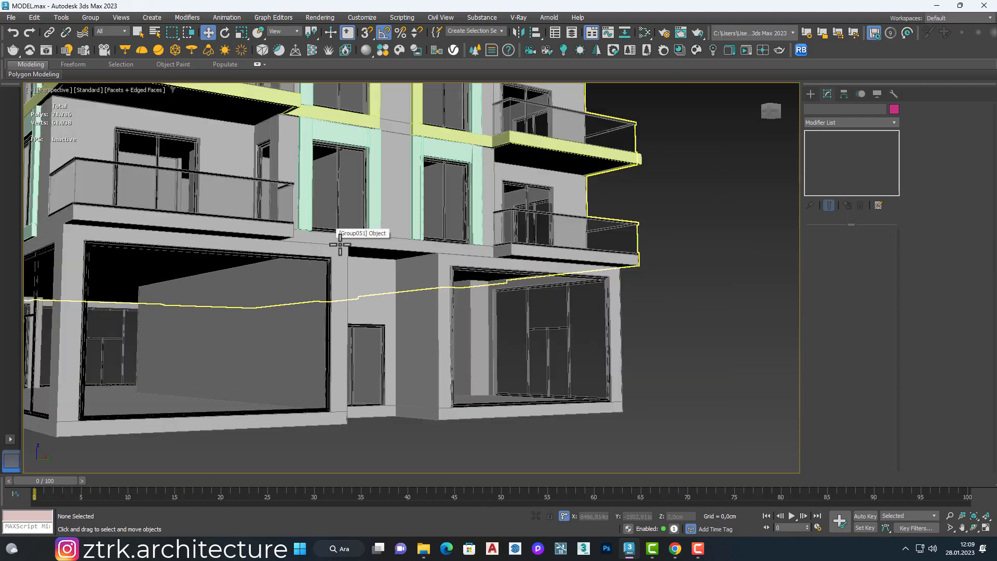
pyautogui.scroll(3, 544, 222)
pyautogui.click(810, 94)
pyautogui.click(834, 163)
pyautogui.scroll(2, 239, 215)
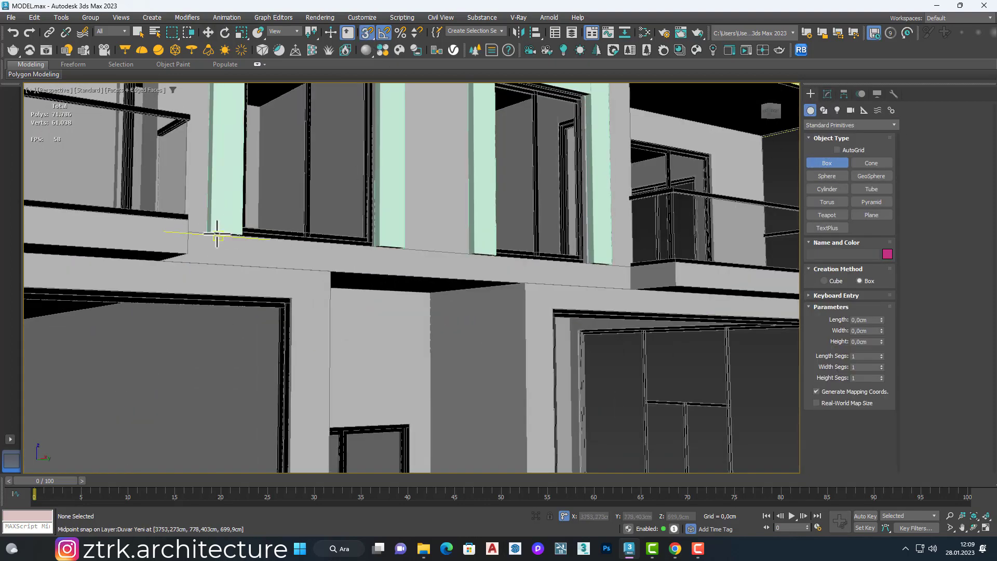
pyautogui.moveTo(205, 233); pyautogui.dragTo(618, 263)
pyautogui.click(328, 275)
pyautogui.scroll(-4, 328, 280)
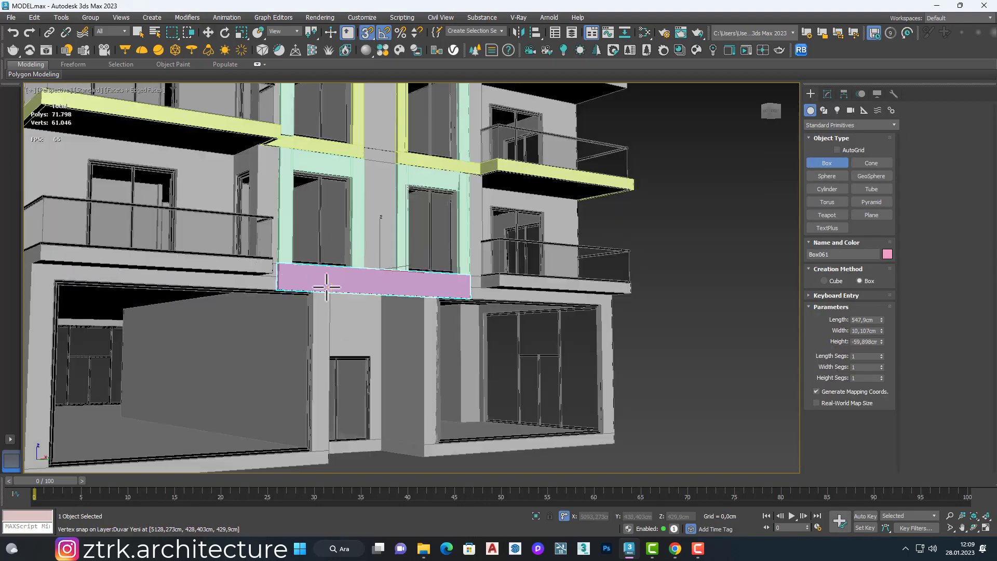
pyautogui.scroll(3, 346, 270)
pyautogui.moveTo(328, 280)
pyautogui.keyDown('alt'); pyautogui.mouseDown(button='middle')
pyautogui.moveTo(346, 270)
pyautogui.moveTo(363, 283)
pyautogui.moveTo(369, 332)
pyautogui.moveTo(429, 288)
pyautogui.moveTo(398, 294)
pyautogui.mouseUp(button='middle'); pyautogui.keyUp('alt')
pyautogui.scroll(-5, 347, 270)
pyautogui.scroll(2, 398, 295)
pyautogui.scroll(-3, 399, 295)
# Step: Add an Edit Poly modifier to the new box above the entrance and select its four long edges
pyautogui.press('w')
pyautogui.keyDown('alt'); pyautogui.moveTo(623, 298); pyautogui.dragTo(461, 234, button='middle'); pyautogui.keyUp('alt')
pyautogui.scroll(3, 369, 289)
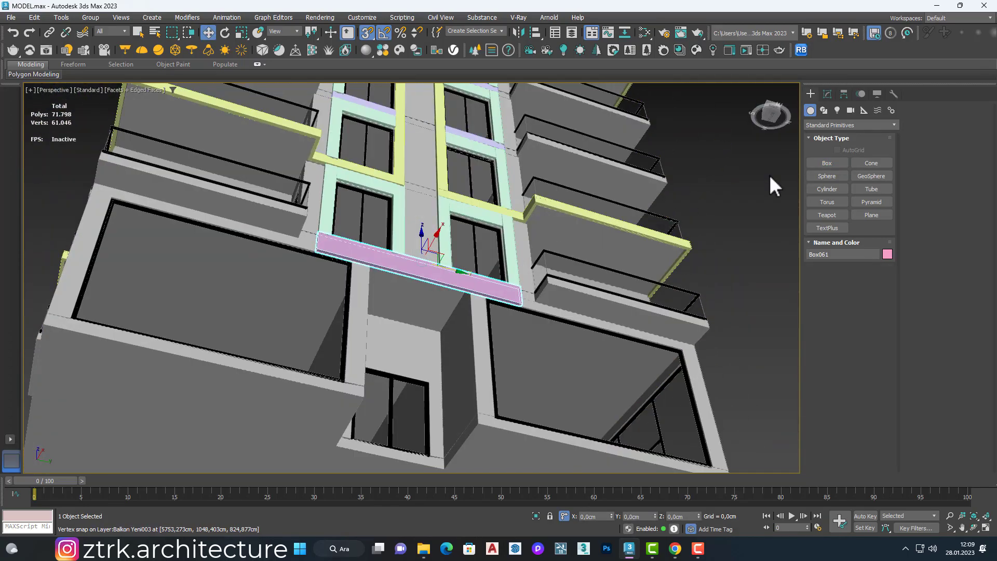
pyautogui.click(827, 93)
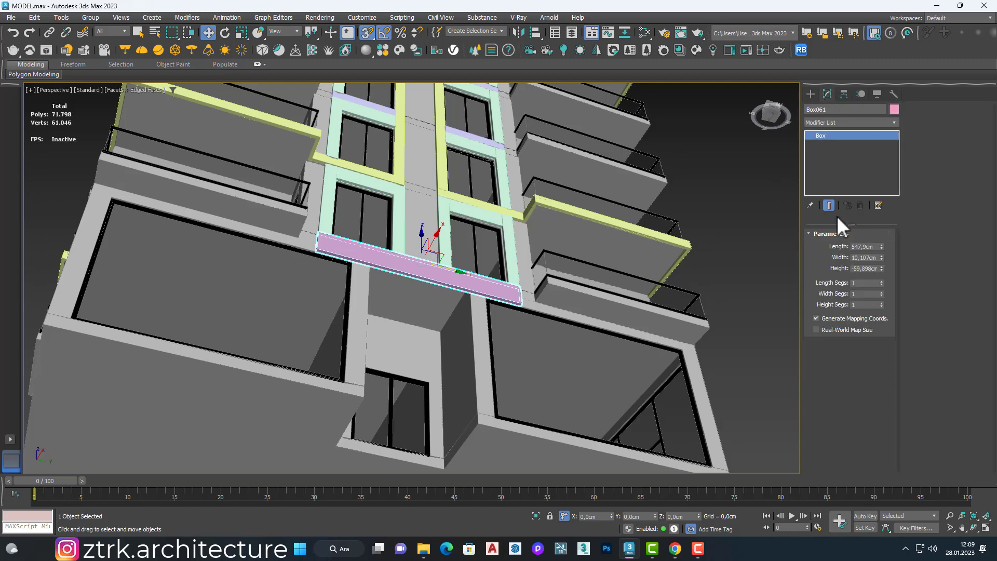
pyautogui.click(827, 121)
pyautogui.click(820, 176)
pyautogui.press('2')
pyautogui.moveTo(443, 241); pyautogui.dragTo(420, 306)
pyautogui.scroll(5, 363, 258)
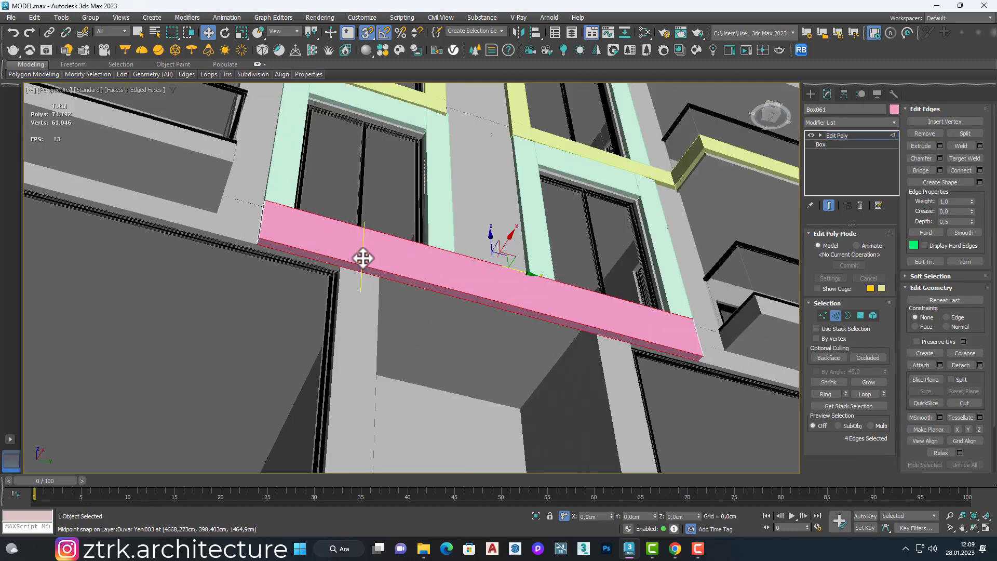
# Step: Connect the selected long edges with 4 segments across the box
pyautogui.rightClick(359, 255)
pyautogui.click(274, 289)
pyautogui.click(418, 282)
pyautogui.click(417, 282)
pyautogui.click(417, 282)
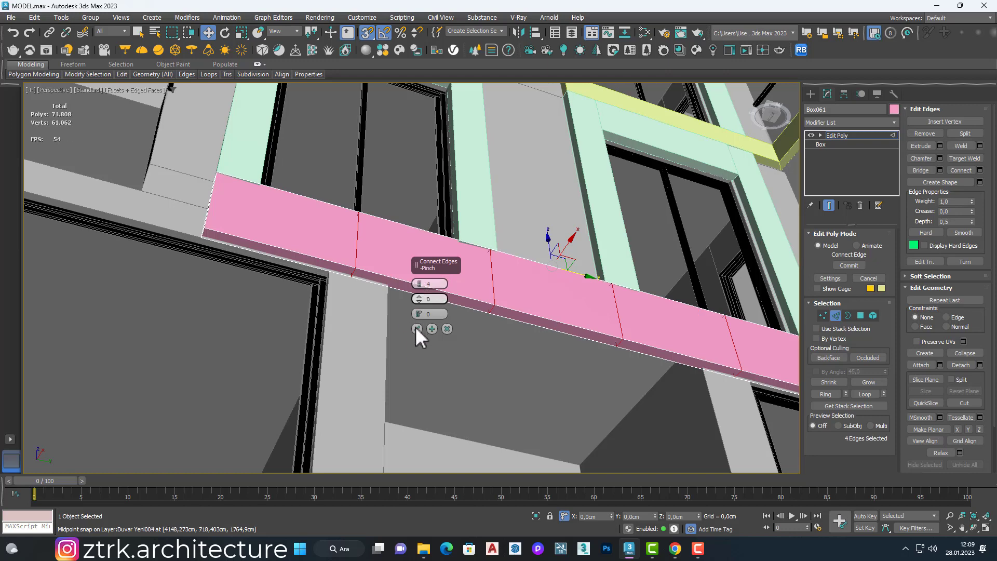
pyautogui.click(416, 328)
# Step: Move the vertices of the first two dividing loops to line up with both edges of the first entrance post
pyautogui.press('1')
pyautogui.moveTo(326, 199); pyautogui.dragTo(378, 307)
pyautogui.scroll(3, 380, 247)
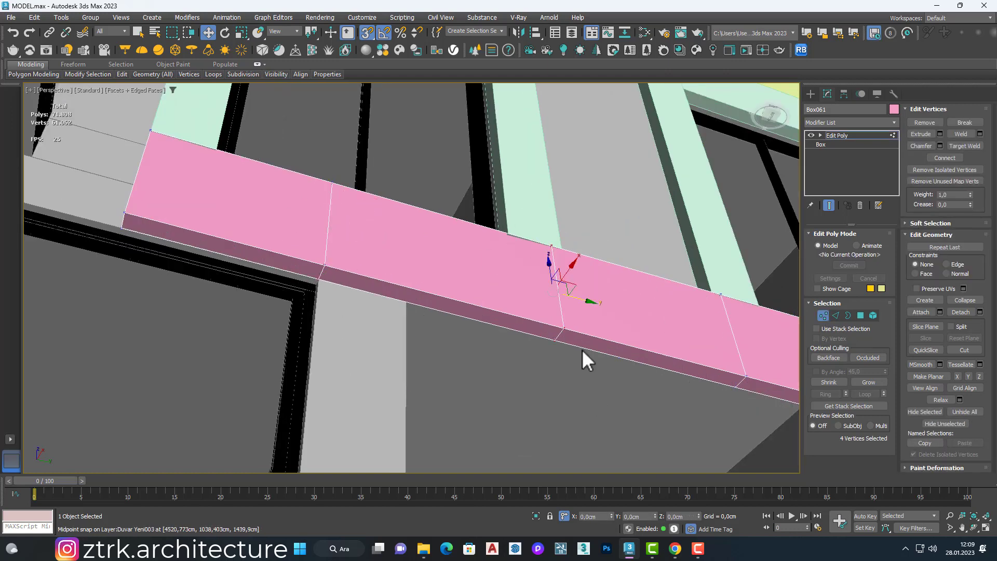
pyautogui.press('4')
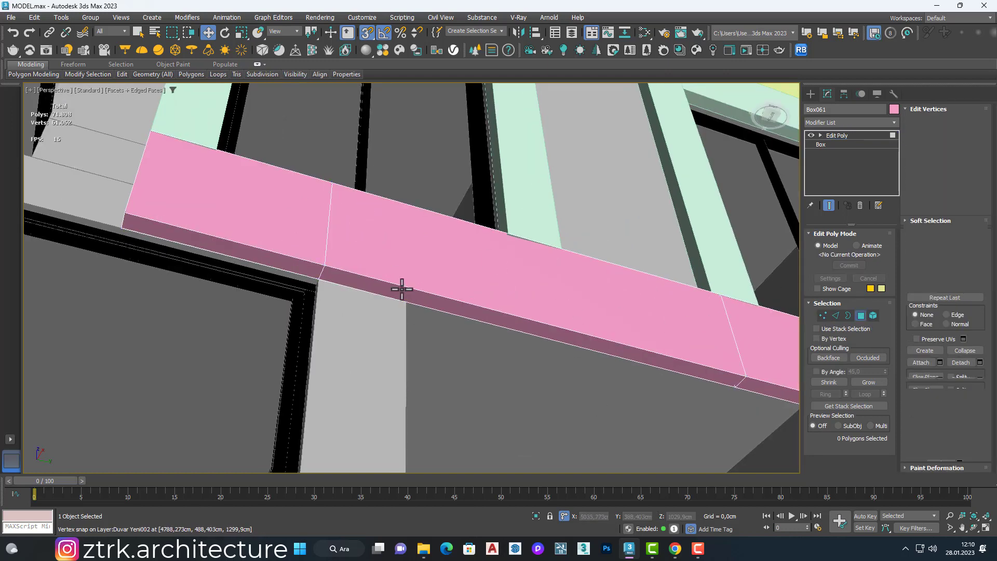
pyautogui.press('1')
pyautogui.moveTo(457, 201); pyautogui.dragTo(611, 379)
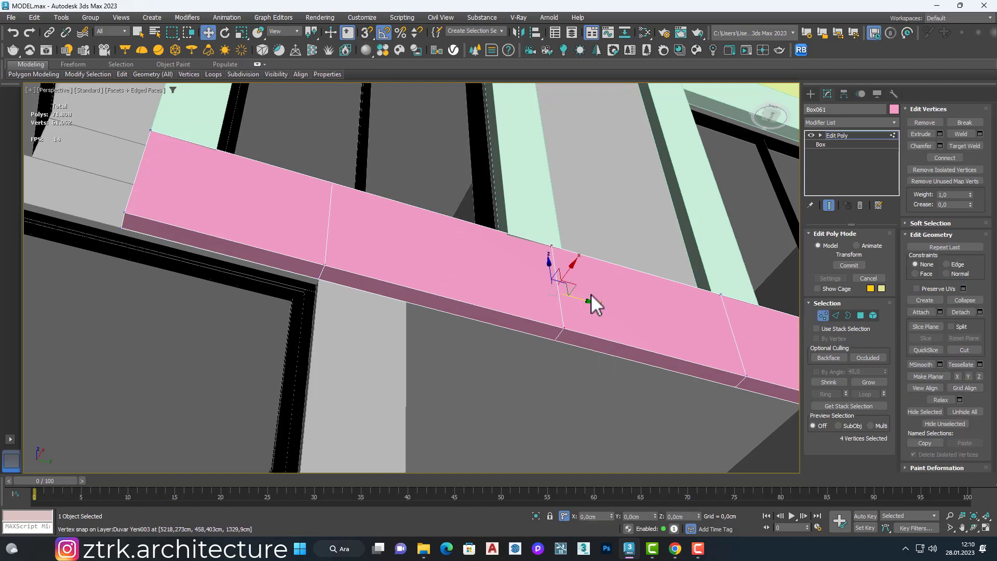
pyautogui.moveTo(414, 312); pyautogui.dragTo(417, 307)
pyautogui.scroll(-4, 419, 304)
pyautogui.scroll(3, 581, 348)
# Step: Move the vertices of the other two dividing loops to line up with both edges of the second entrance post
pyautogui.moveTo(537, 288); pyautogui.dragTo(617, 341)
pyautogui.scroll(3, 594, 378)
pyautogui.moveTo(562, 264); pyautogui.dragTo(562, 263)
pyautogui.scroll(-2, 565, 260)
pyautogui.moveTo(599, 180); pyautogui.dragTo(681, 303)
pyautogui.keyDown('alt'); pyautogui.moveTo(681, 302); pyautogui.dragTo(636, 294, button='middle'); pyautogui.keyUp('alt')
pyautogui.scroll(-5, 636, 294)
# Step: Extrude the box's two underside polygons above the entrance posts down to the base of the building, and finish editing
pyautogui.press('4')
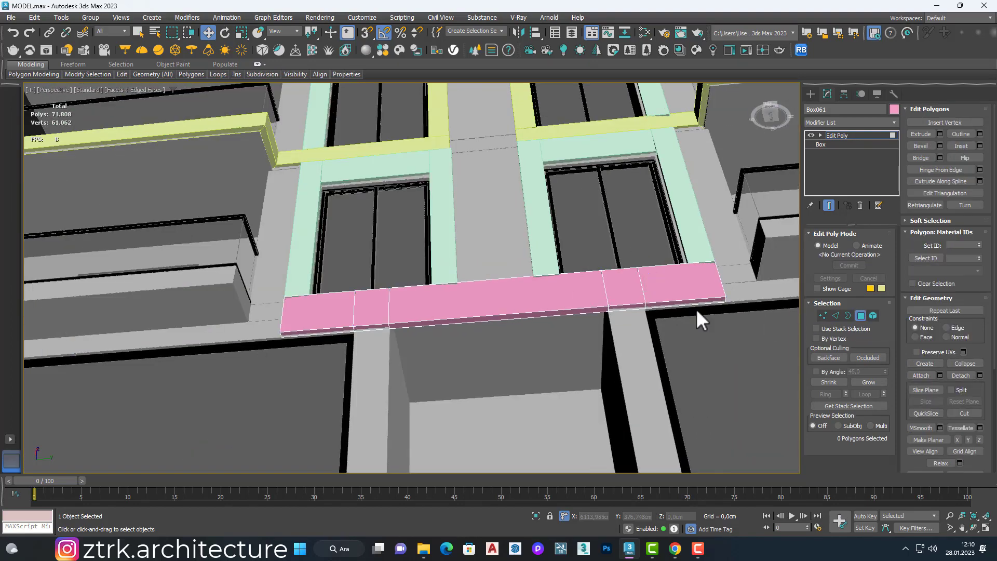
pyautogui.keyDown('ctrl'); pyautogui.click(367, 327); pyautogui.keyUp('ctrl')
pyautogui.rightClick(367, 327)
pyautogui.click(278, 353)
pyautogui.scroll(-3, 415, 296)
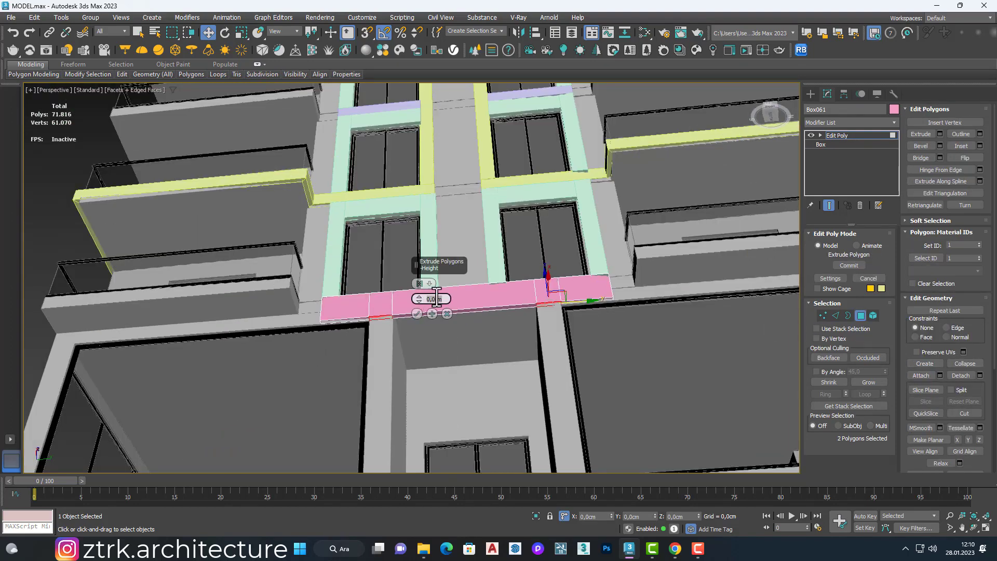
pyautogui.click(418, 314)
pyautogui.scroll(-5, 418, 314)
pyautogui.scroll(4, 410, 363)
pyautogui.scroll(-3, 410, 363)
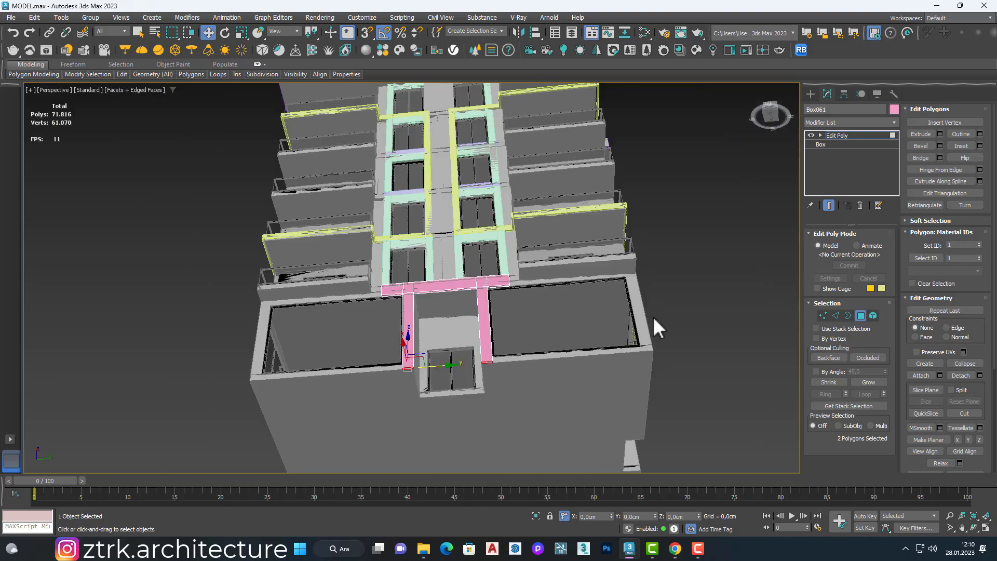
pyautogui.click(737, 303)
pyautogui.press('4')
pyautogui.click(764, 316)
# Step: Examine the finished entrance surround and the top-floor window frames beside the slatted strip on the opposite facade
pyautogui.scroll(-5, 503, 270)
pyautogui.keyDown('alt'); pyautogui.moveTo(498, 249); pyautogui.dragTo(524, 306, button='middle'); pyautogui.keyUp('alt')
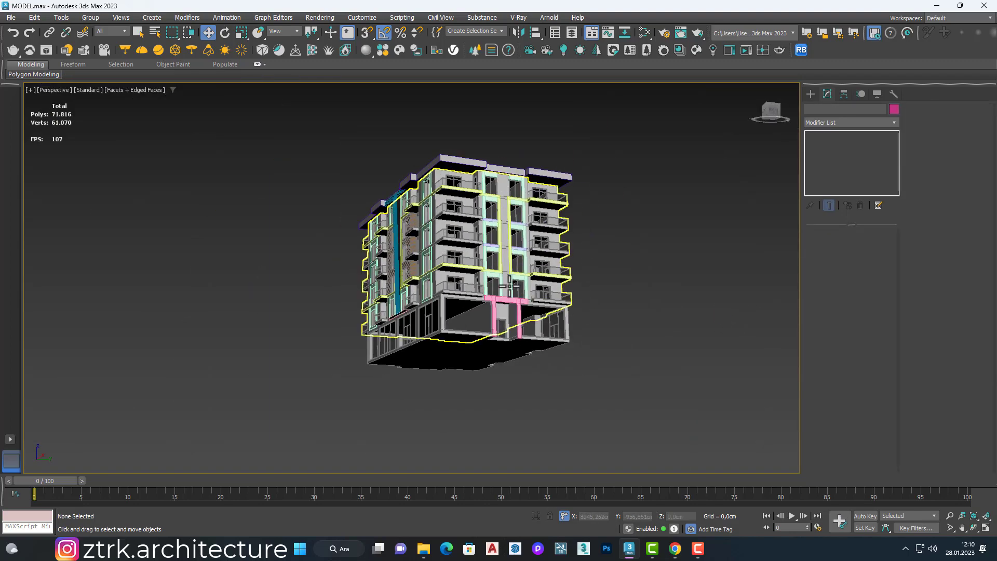
pyautogui.scroll(5, 520, 306)
pyautogui.scroll(-3, 727, 324)
pyautogui.scroll(3, 727, 291)
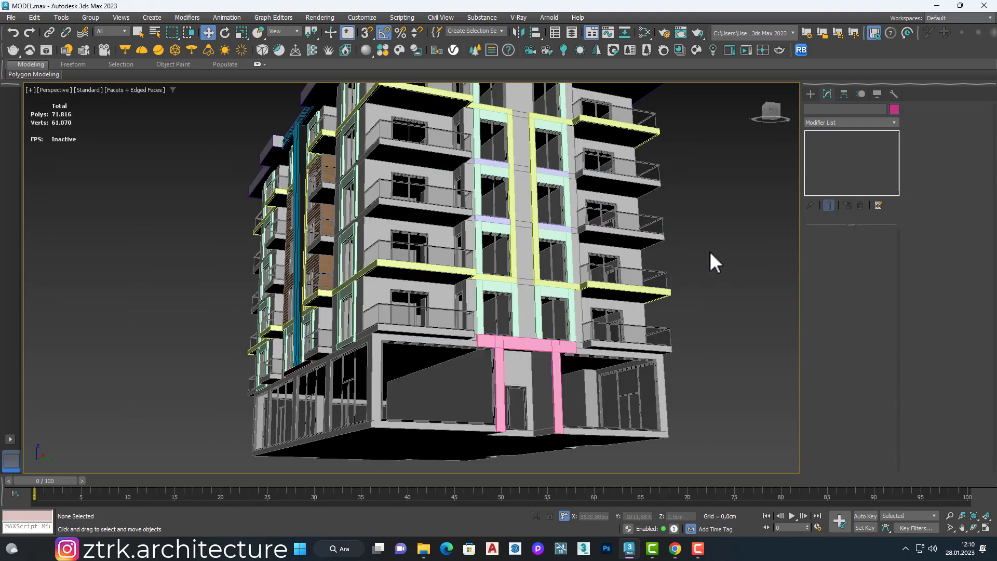
pyautogui.scroll(-5, 709, 251)
pyautogui.keyDown('alt'); pyautogui.moveTo(709, 251); pyautogui.dragTo(392, 262, button='middle'); pyautogui.keyUp('alt')
pyautogui.scroll(4, 332, 270)
pyautogui.scroll(-5, 333, 270)
pyautogui.scroll(6, 597, 194)
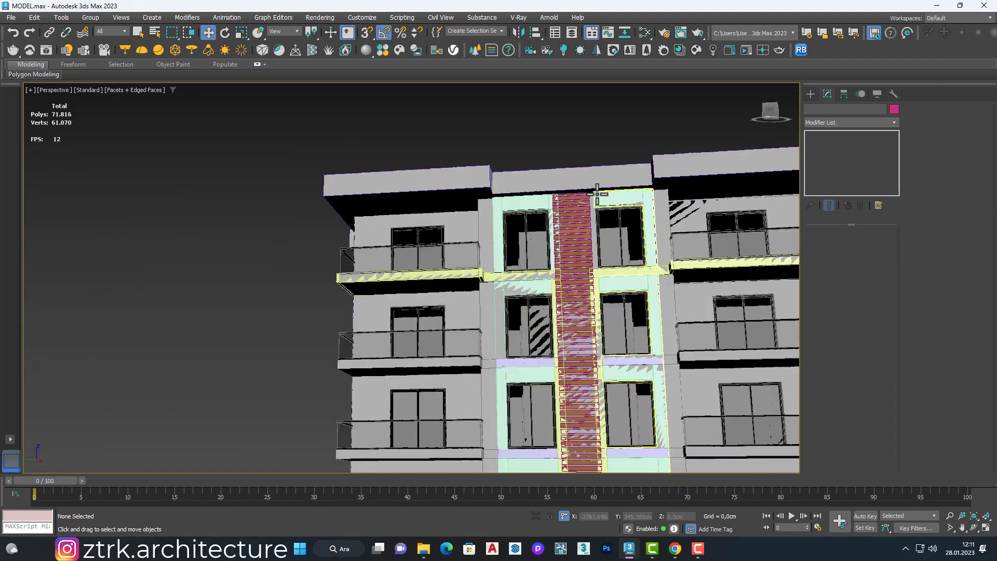
pyautogui.scroll(5, 597, 194)
pyautogui.scroll(-8, 634, 232)
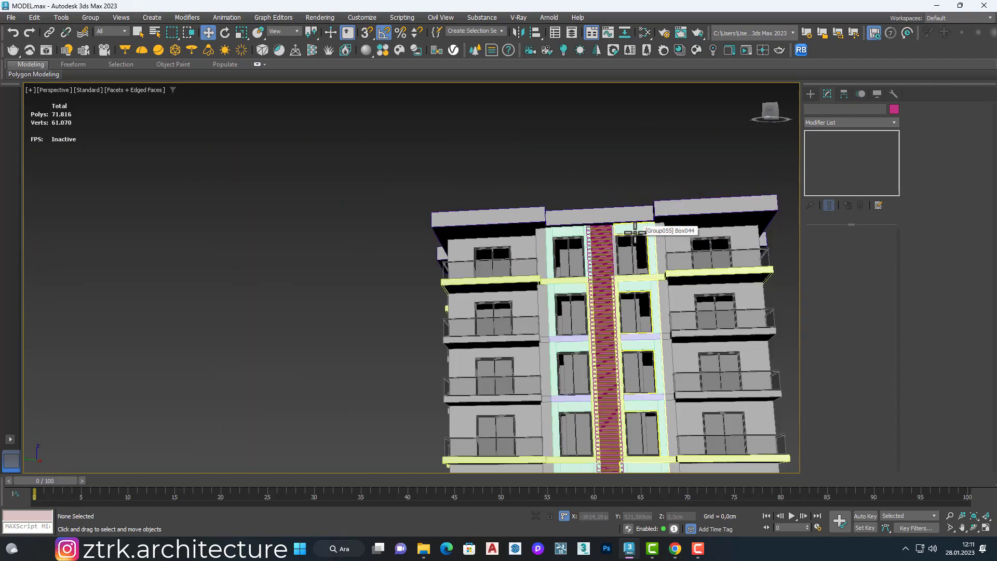
# Step: Open the frame group to the right of the slatted strip and remove its top-floor window frame
pyautogui.scroll(5, 640, 230)
pyautogui.click(641, 289)
pyautogui.scroll(-3, 501, 257)
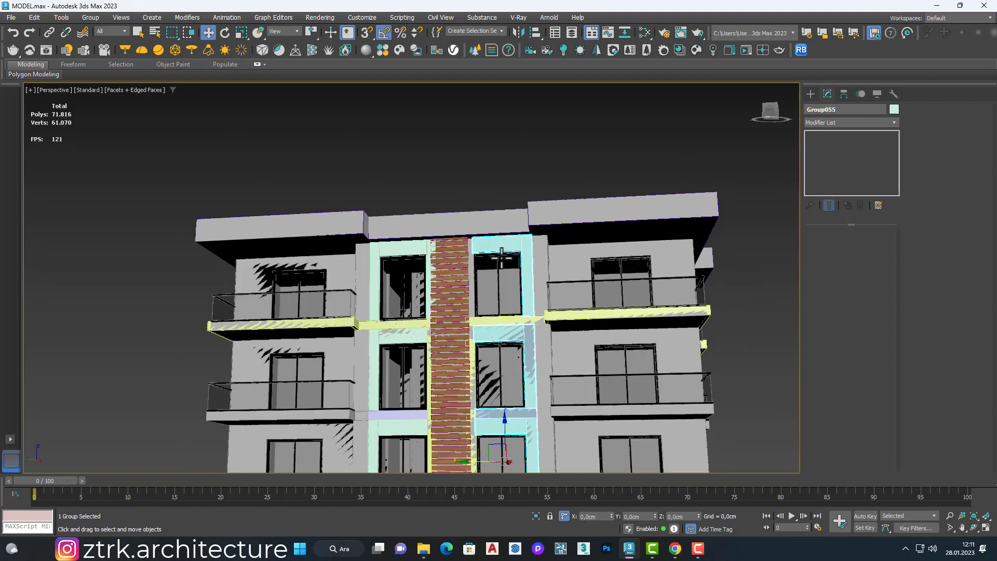
pyautogui.scroll(5, 474, 289)
pyautogui.scroll(-3, 463, 236)
pyautogui.scroll(2, 462, 236)
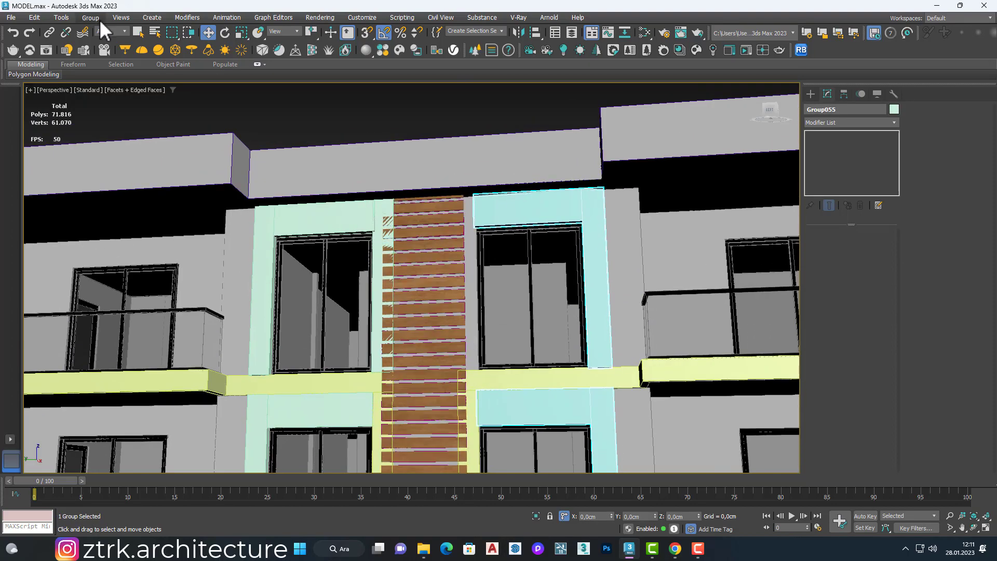
pyautogui.click(96, 61)
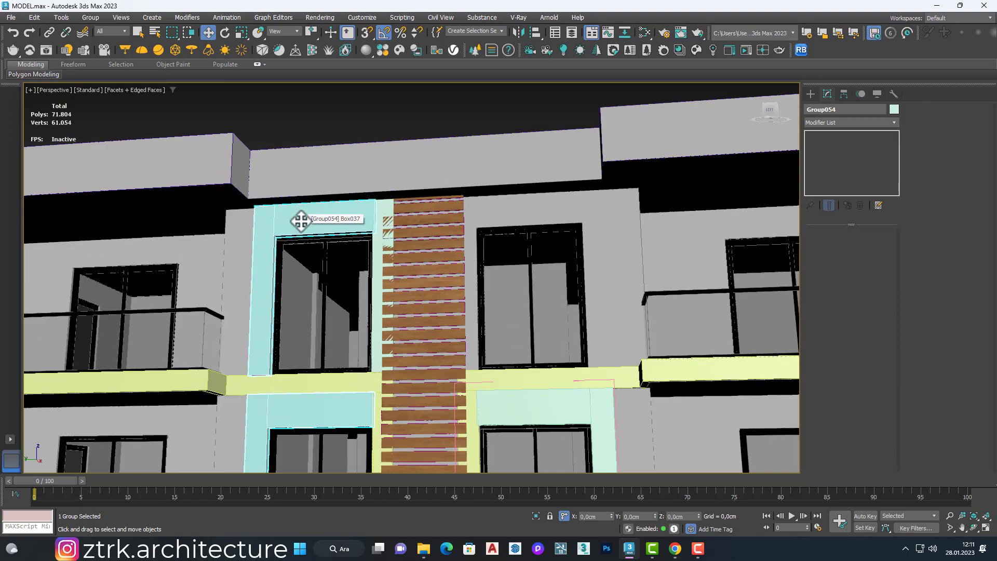
# Step: Open the frame group to the left of the slats and delete its top-floor piece, keeping the separate full frame there
pyautogui.click(383, 235)
pyautogui.click(353, 225)
pyautogui.press('Delete')
pyautogui.click(378, 225)
pyautogui.scroll(-5, 378, 224)
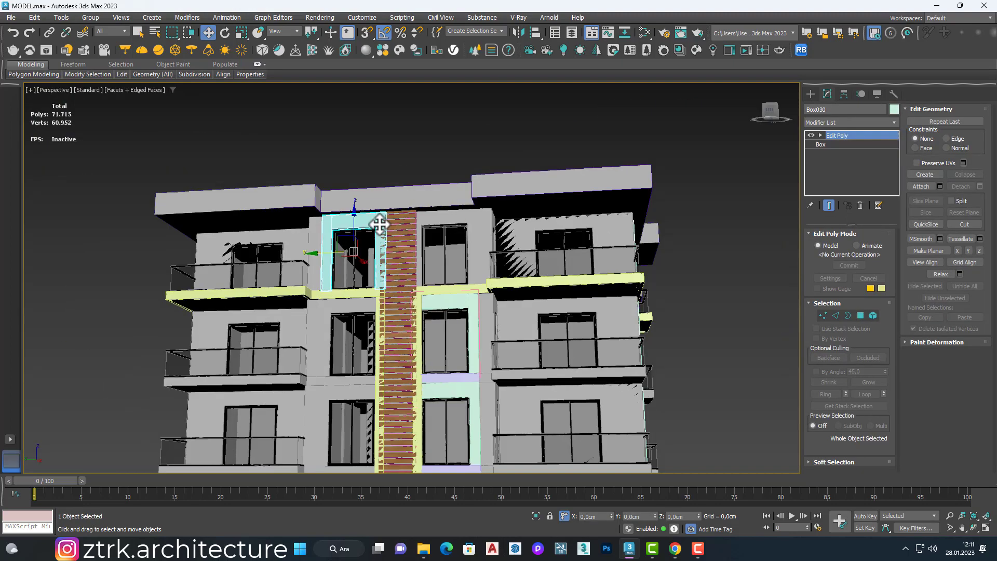
pyautogui.scroll(5, 379, 224)
pyautogui.press('Delete')
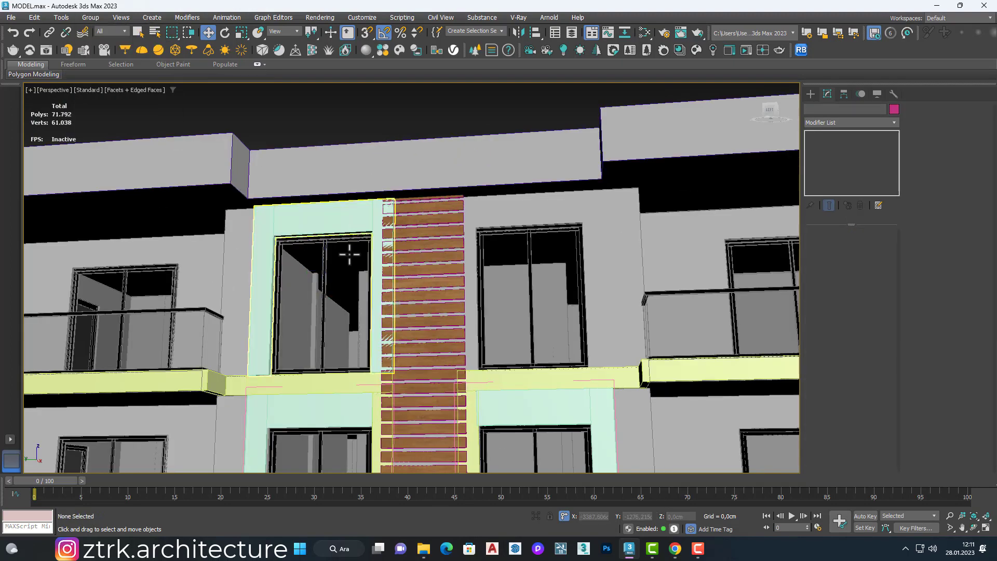
# Step: Copy the full top-floor frame with snapping onto the matching window on the other side of the slatted strip
pyautogui.click(363, 228)
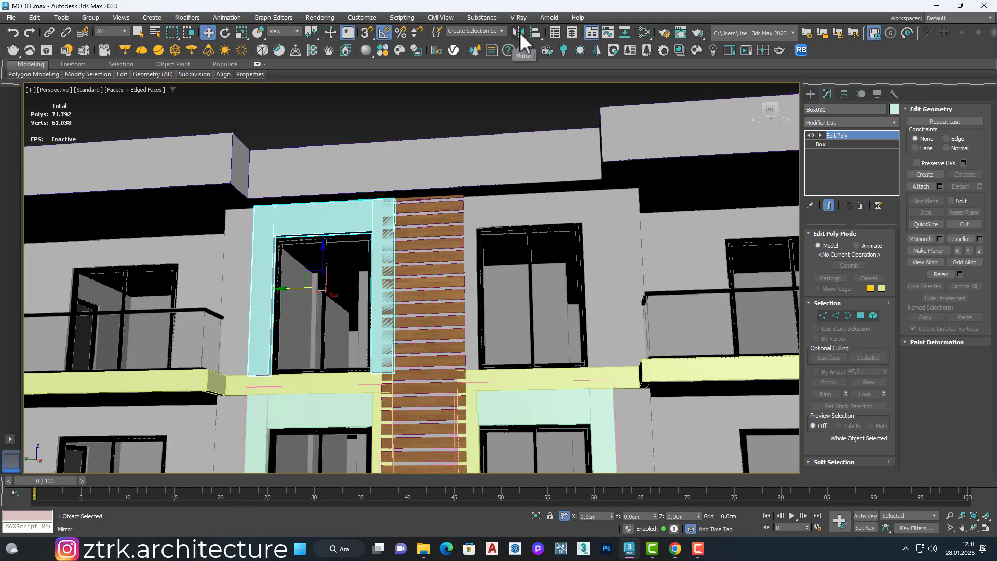
pyautogui.click(519, 32)
pyautogui.press('Return')
pyautogui.press('Escape')
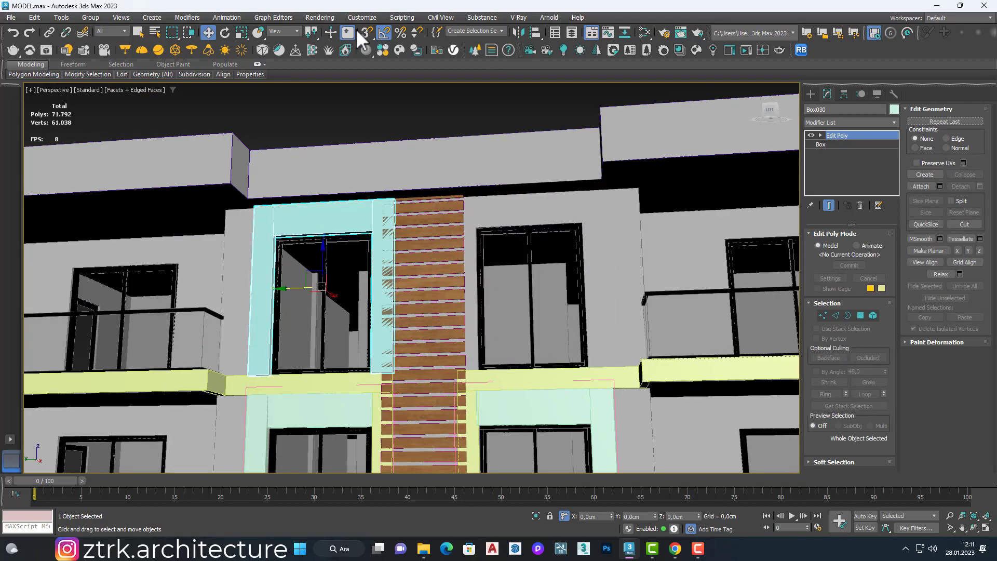
pyautogui.click(366, 32)
pyautogui.moveTo(312, 287)
pyautogui.keyDown('shift'); pyautogui.mouseDown()
pyautogui.moveTo(409, 235)
pyautogui.moveTo(534, 223)
pyautogui.mouseUp(); pyautogui.keyUp('shift')
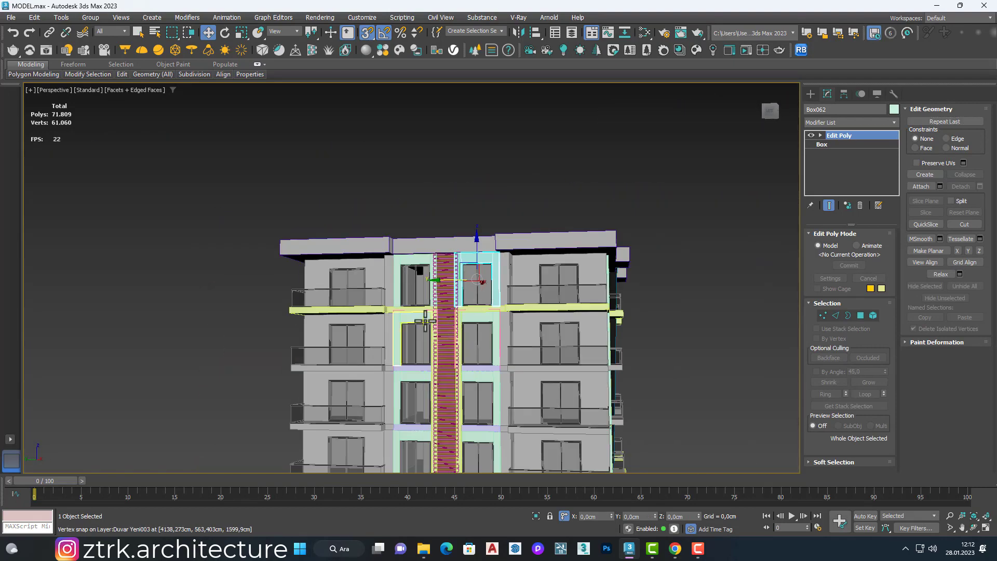
# Step: Close the open frame groups and combine both column groups and the two top-floor frames into one group
pyautogui.click(90, 17)
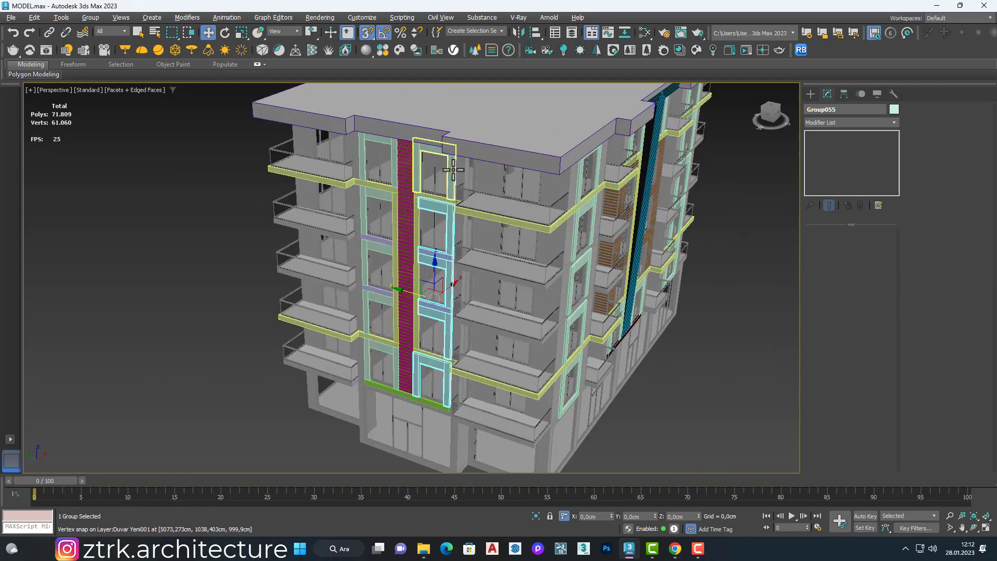
pyautogui.keyDown('ctrl'); pyautogui.click(373, 140); pyautogui.keyUp('ctrl')
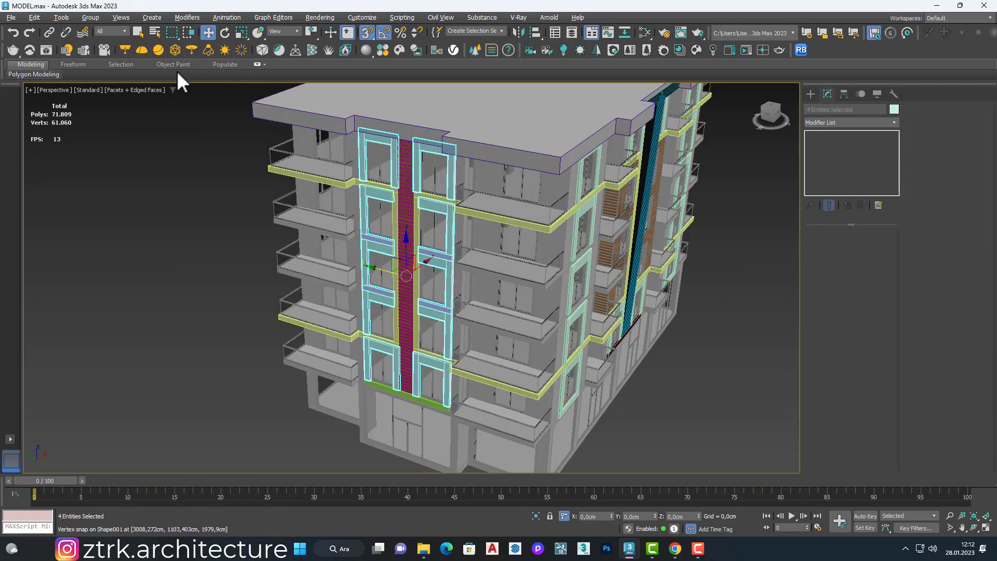
pyautogui.click(91, 17)
pyautogui.click(121, 56)
pyautogui.press('Return')
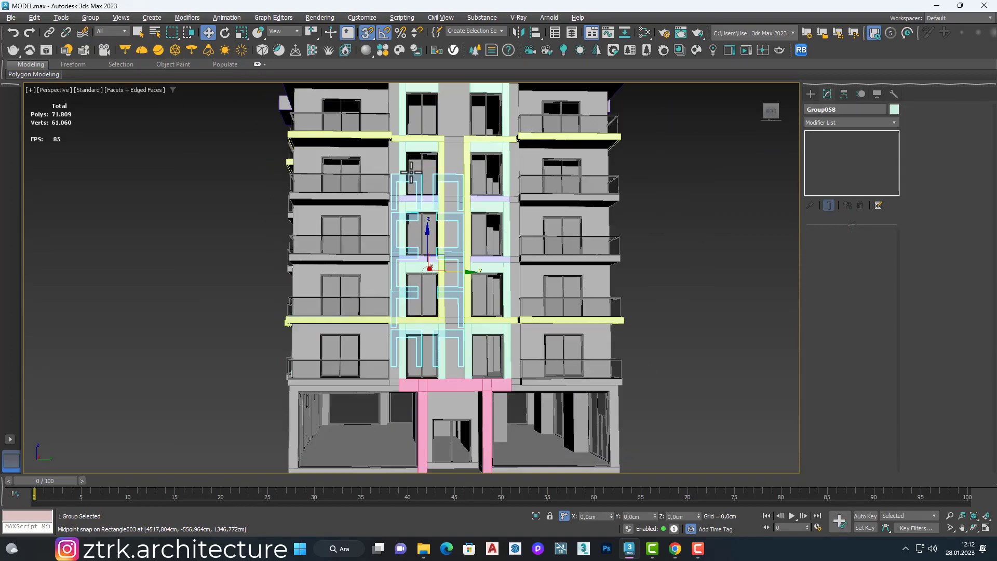
# Step: Copy the slatted strip as a single instance to the gap between the frame columns on the entrance facade
pyautogui.moveTo(411, 171)
pyautogui.keyDown('alt'); pyautogui.mouseDown(button='middle')
pyautogui.moveTo(433, 200)
pyautogui.moveTo(330, 184)
pyautogui.moveTo(430, 229)
pyautogui.mouseUp(button='middle'); pyautogui.keyUp('alt')
pyautogui.click(433, 199)
pyautogui.keyDown('shift'); pyautogui.moveTo(429, 229); pyautogui.dragTo(755, 223); pyautogui.keyUp('shift')
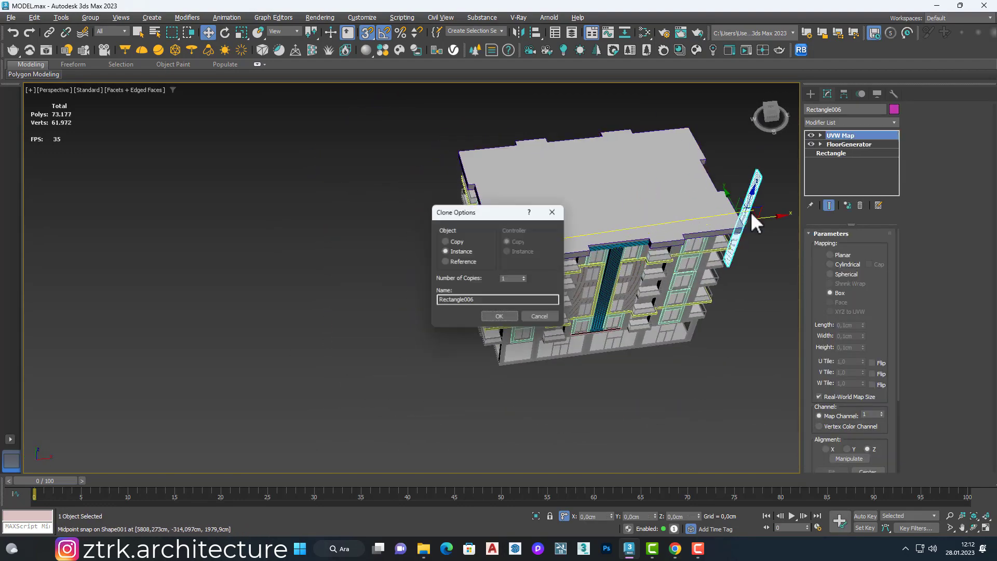
pyautogui.click(508, 314)
pyautogui.scroll(8, 539, 244)
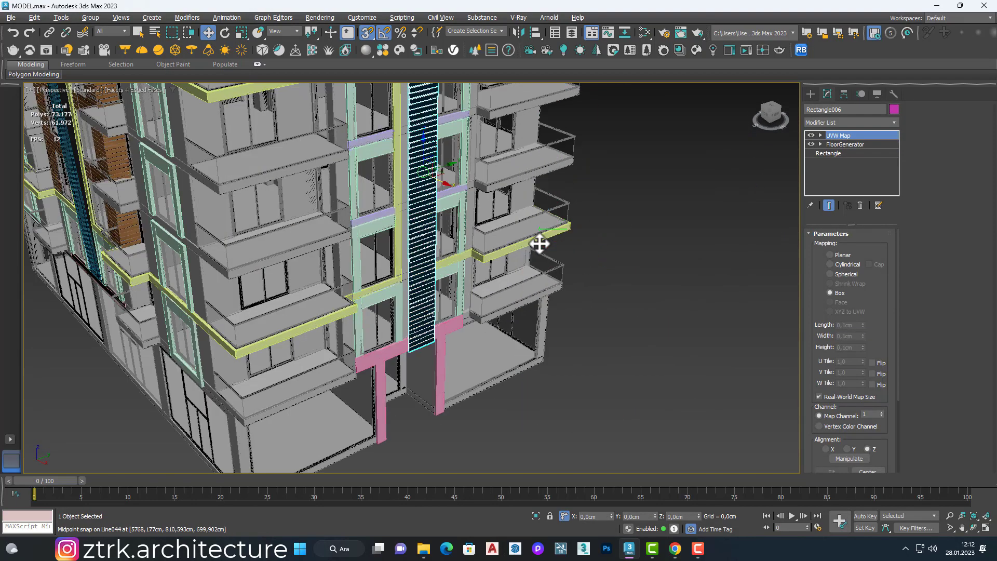
# Step: Shift the copied slats along X so they sit properly in depth between the yellow posts
pyautogui.scroll(10, 436, 176)
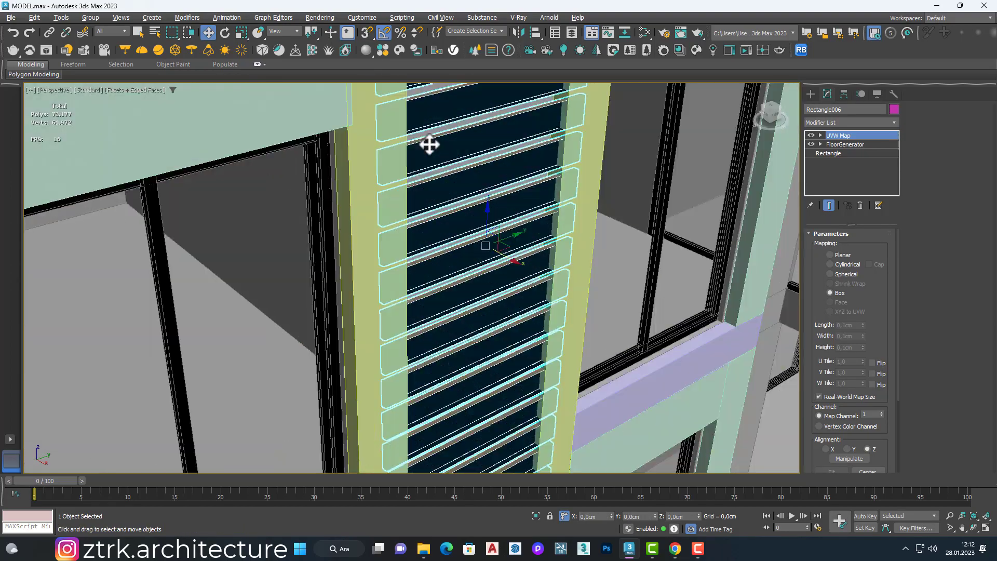
pyautogui.keyDown('alt'); pyautogui.moveTo(429, 145); pyautogui.dragTo(500, 289, button='middle'); pyautogui.keyUp('alt')
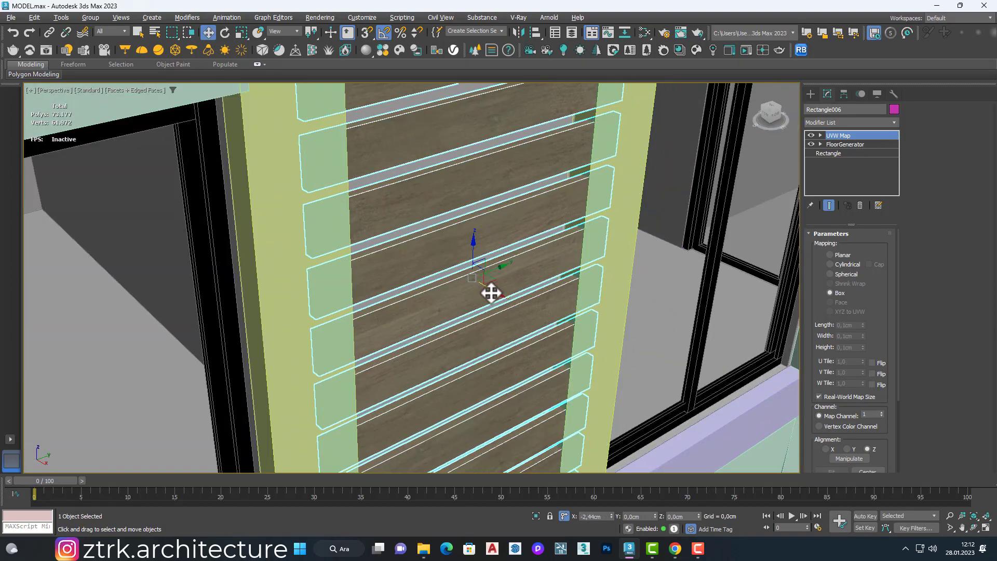
pyautogui.moveTo(491, 293); pyautogui.dragTo(484, 291)
pyautogui.scroll(-12, 737, 285)
# Step: Open the frame group on the entrance facade and delete its two top-floor frame pieces
pyautogui.click(715, 253)
pyautogui.keyDown('alt'); pyautogui.moveTo(715, 254); pyautogui.dragTo(629, 172, button='middle'); pyautogui.keyUp('alt')
pyautogui.click(531, 111)
pyautogui.click(89, 18)
pyautogui.click(98, 41)
pyautogui.click(355, 88)
pyautogui.click(524, 110)
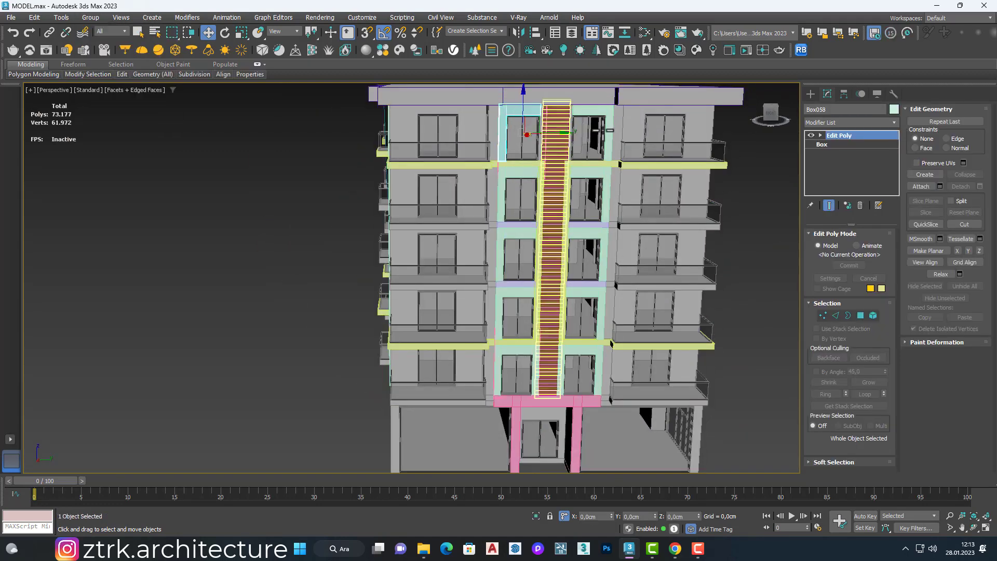
pyautogui.press('Delete')
# Step: Array the two lowest full window frames as instances, 1203 cm along Z with a count of 2, onto the top floor
pyautogui.click(527, 350)
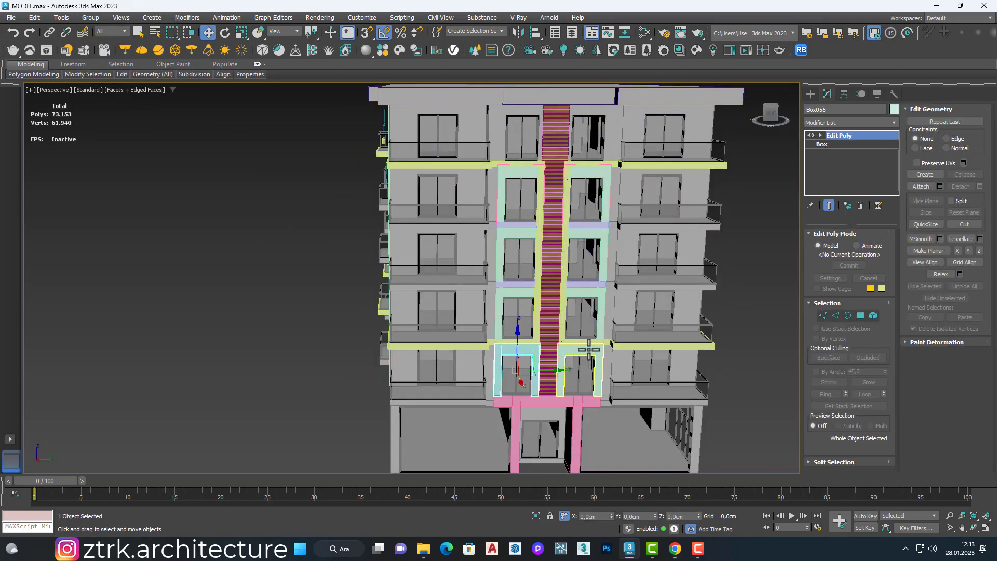
pyautogui.keyDown('ctrl'); pyautogui.click(586, 349); pyautogui.keyUp('ctrl')
pyautogui.click(64, 18)
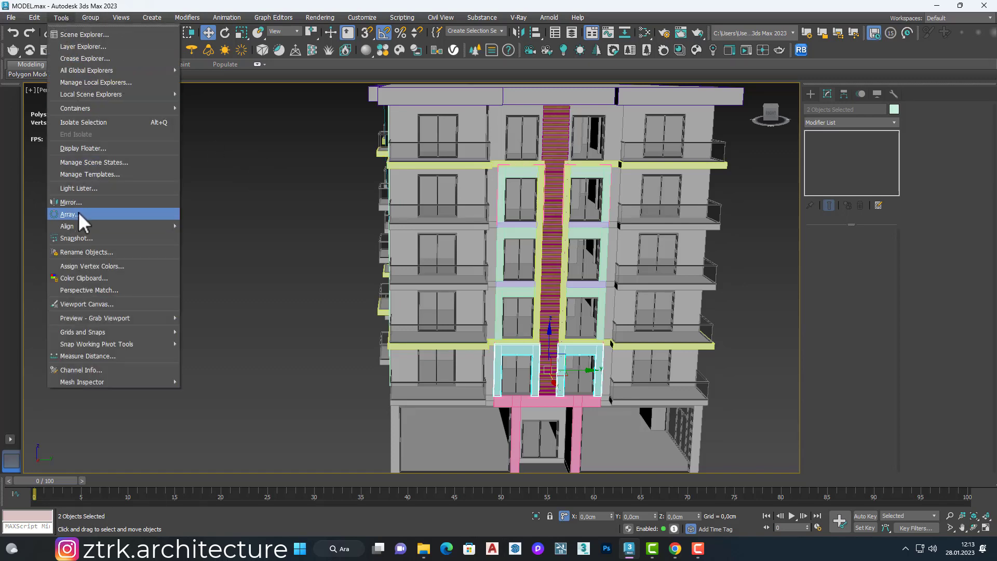
pyautogui.click(83, 208)
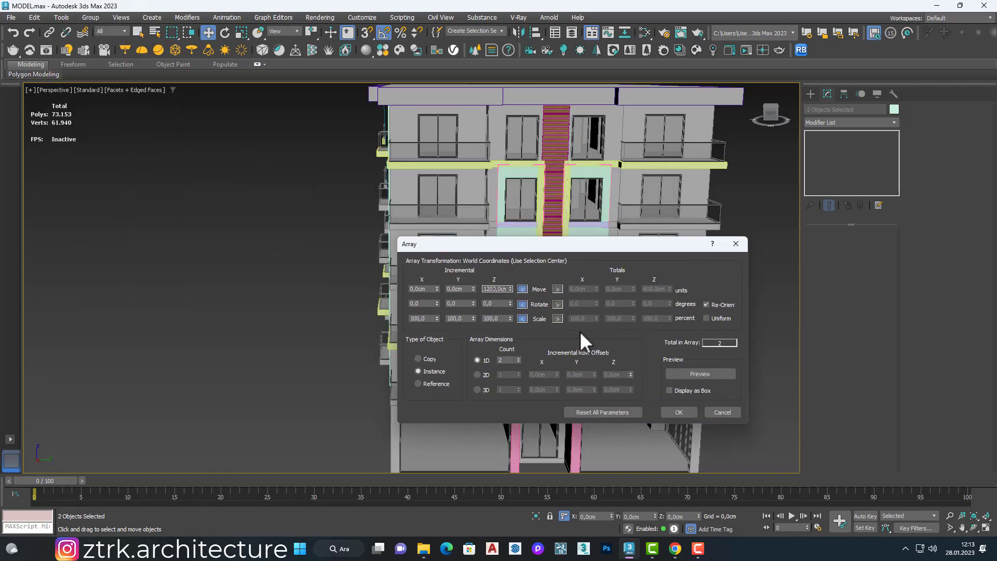
pyautogui.click(684, 370)
pyautogui.click(680, 411)
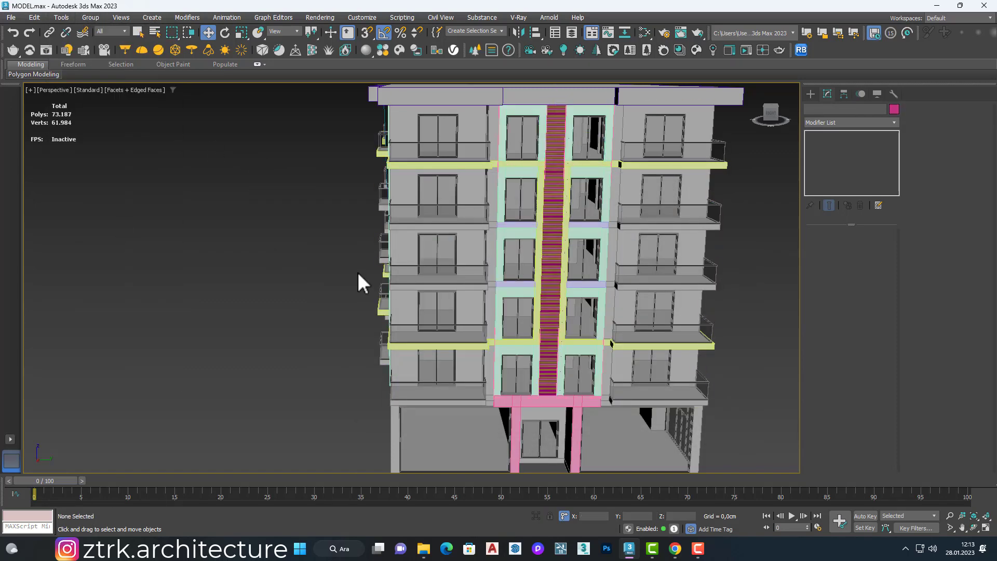
pyautogui.keyDown('alt'); pyautogui.moveTo(357, 272); pyautogui.dragTo(462, 259, button='middle'); pyautogui.keyUp('alt')
pyautogui.scroll(-3, 374, 244)
pyautogui.keyDown('alt'); pyautogui.moveTo(286, 208); pyautogui.dragTo(351, 198, button='middle'); pyautogui.keyUp('alt')
pyautogui.scroll(5, 351, 199)
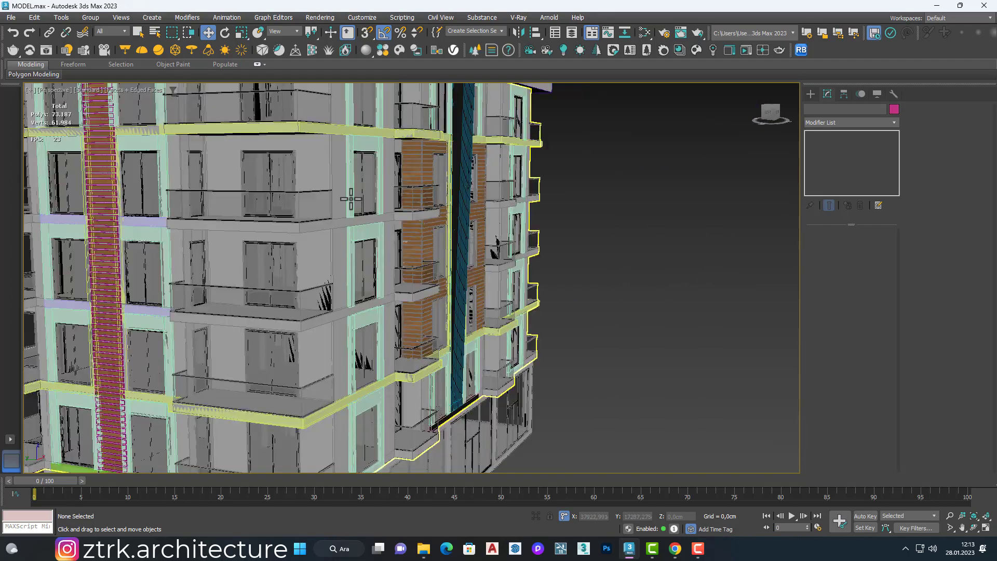
pyautogui.scroll(-5, 351, 198)
pyautogui.scroll(8, 270, 322)
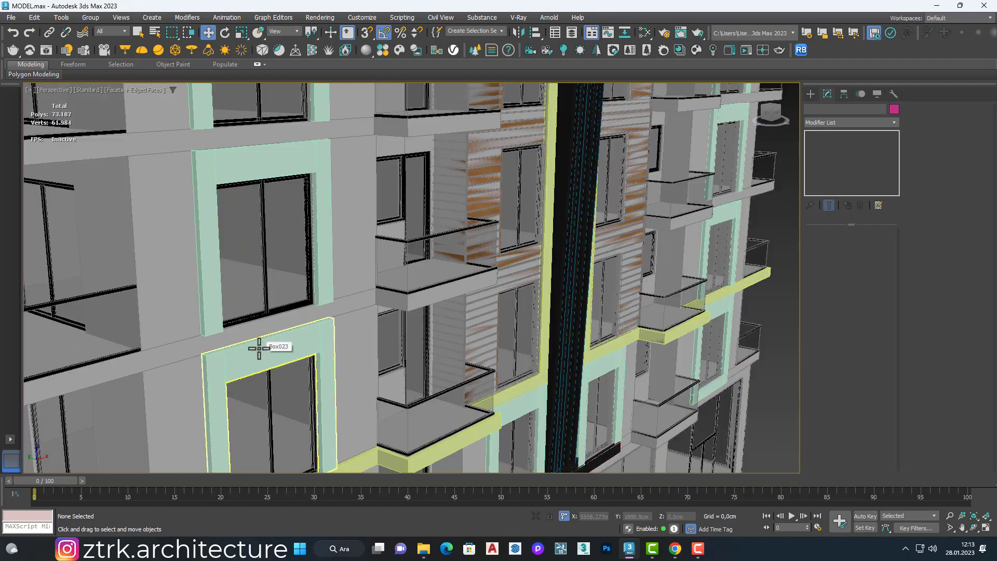
pyautogui.click(258, 348)
pyautogui.scroll(2, 259, 348)
pyautogui.press('4')
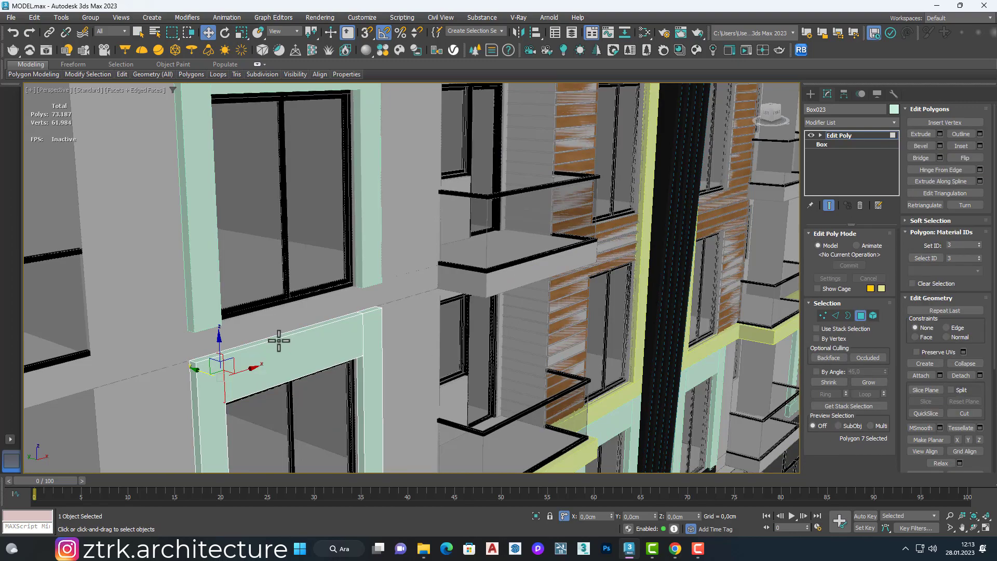
pyautogui.scroll(-6, 224, 353)
pyautogui.scroll(3, 328, 330)
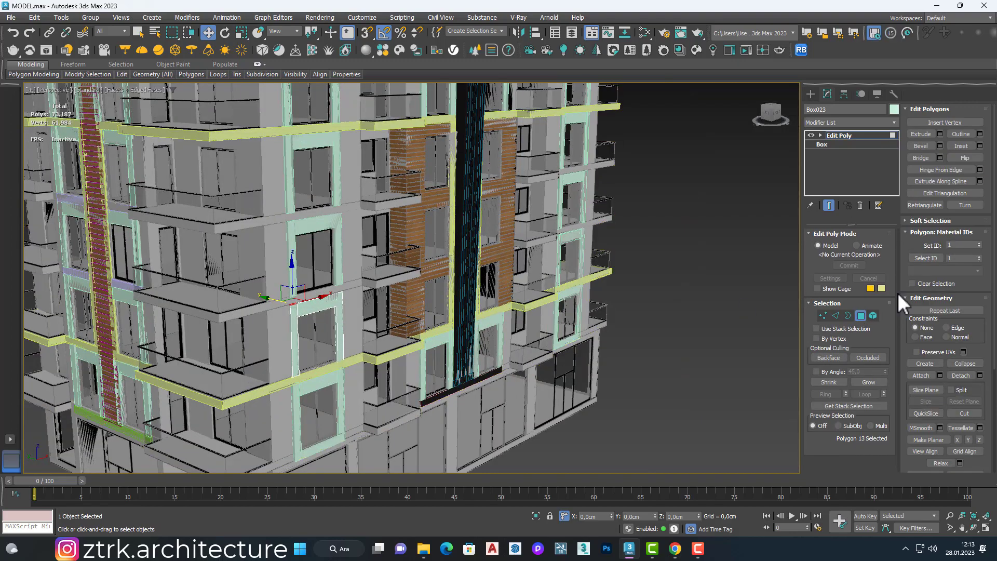
pyautogui.click(860, 315)
# Step: Delete the two light-green window frames above the two lowest ones in the window column beside the corner balconies
pyautogui.click(338, 239)
pyautogui.keyDown('ctrl'); pyautogui.click(340, 193); pyautogui.keyUp('ctrl')
pyautogui.press('Delete')
# Step: Array the lowest window frame of this column upward as instances, 300 cm along Z with a count of 4
pyautogui.click(340, 395)
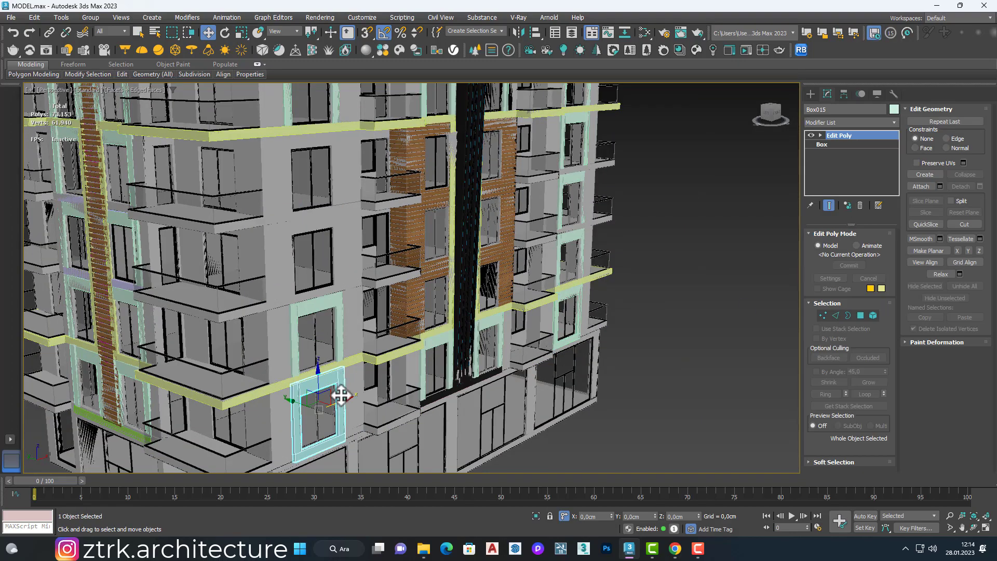
pyautogui.keyDown('alt'); pyautogui.moveTo(340, 396); pyautogui.dragTo(315, 402, button='middle'); pyautogui.keyUp('alt')
pyautogui.click(67, 18)
pyautogui.click(78, 185)
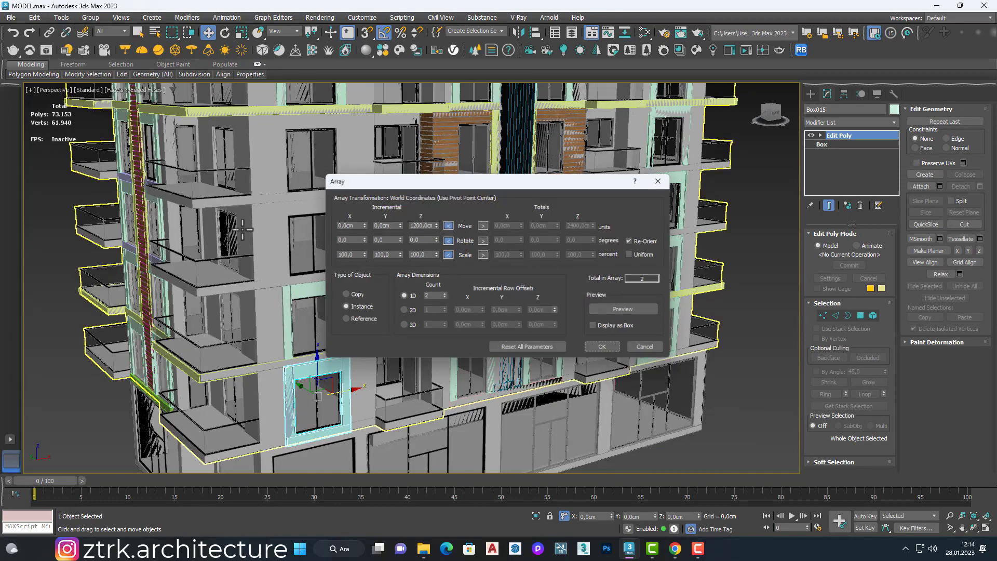
pyautogui.click(445, 297)
pyautogui.click(615, 309)
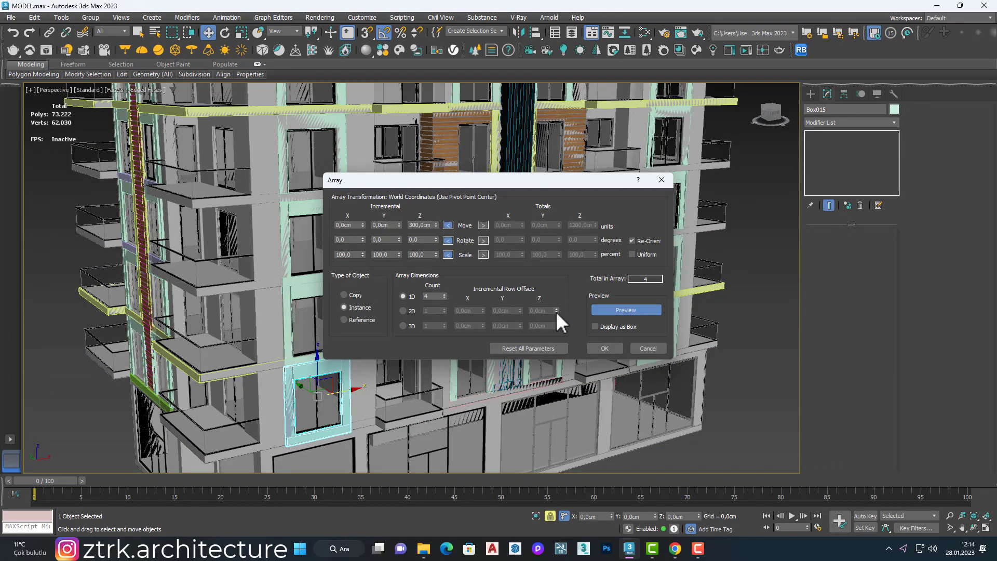
pyautogui.click(612, 347)
# Step: Delete the old second-level window frame that overlaps the arrayed frames in the column beside the corner balconies
pyautogui.scroll(9, 283, 195)
pyautogui.scroll(-7, 234, 182)
pyautogui.click(253, 326)
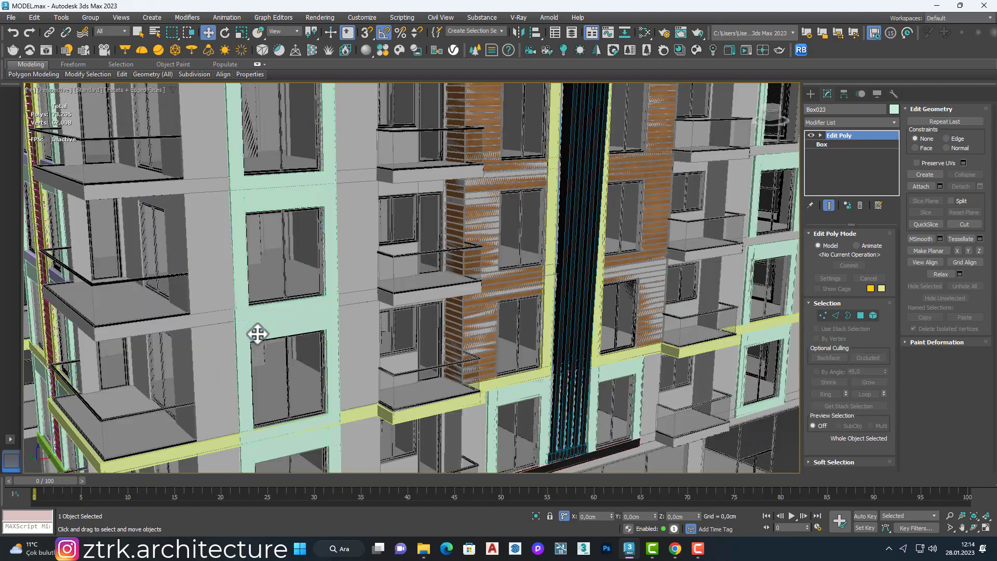
pyautogui.click(266, 331)
pyautogui.press('Delete')
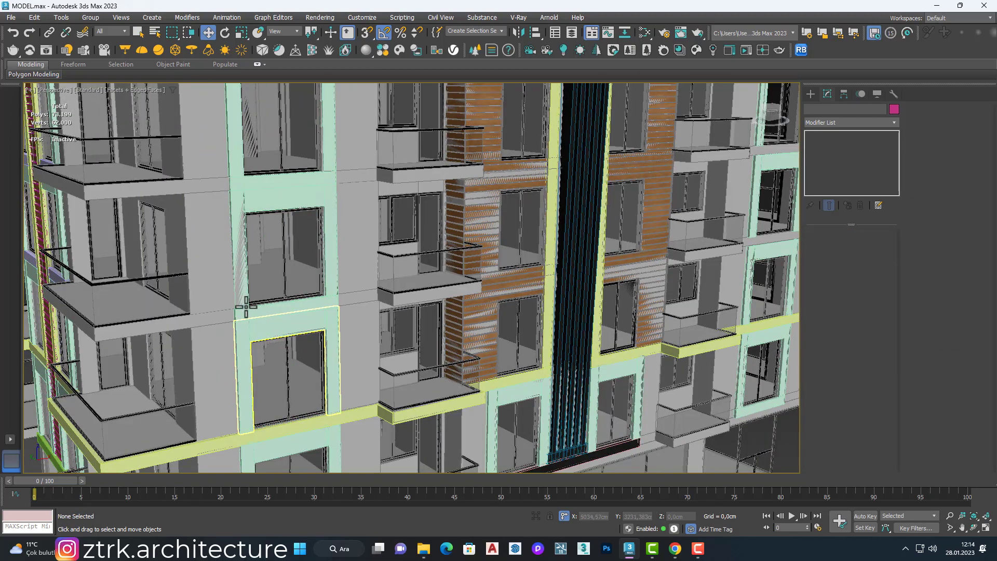
# Step: Delete the two light-green frames directly below the top-floor frame in the window column at the facade's far end
pyautogui.scroll(-4, 228, 171)
pyautogui.scroll(-2, 289, 213)
pyautogui.scroll(3, 450, 192)
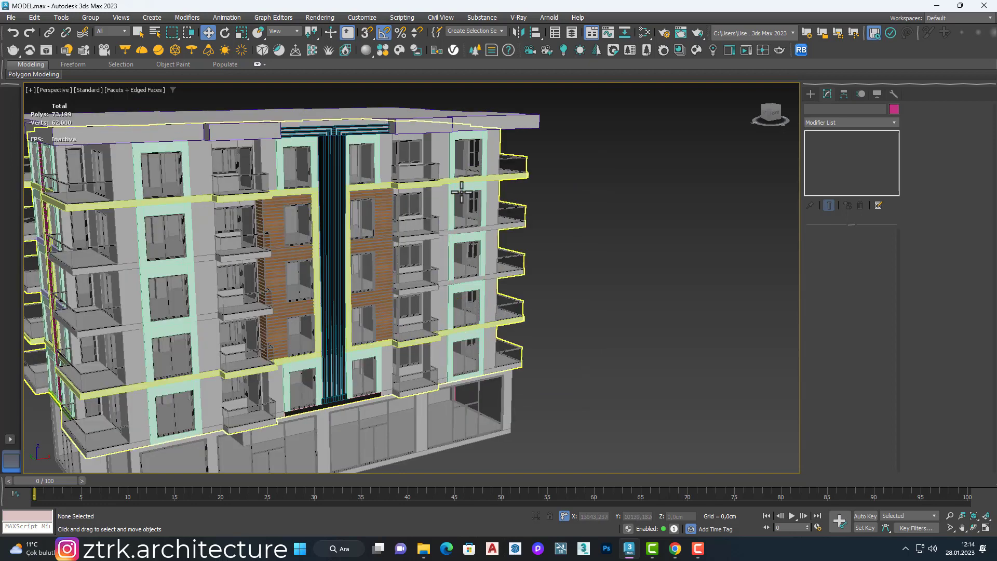
pyautogui.click(461, 188)
pyautogui.keyDown('ctrl'); pyautogui.click(468, 234); pyautogui.keyUp('ctrl')
pyautogui.press('Delete')
# Step: Copy the two matching frames from the corner-side window column to the emptied floors of the far column using snaps
pyautogui.click(178, 211)
pyautogui.keyDown('ctrl'); pyautogui.click(195, 272); pyautogui.keyUp('ctrl')
pyautogui.keyDown('shift'); pyautogui.moveTo(195, 272); pyautogui.dragTo(457, 196); pyautogui.keyUp('shift')
pyautogui.click(533, 318)
pyautogui.moveTo(182, 269)
pyautogui.keyDown('shift'); pyautogui.mouseDown()
pyautogui.moveTo(467, 189)
pyautogui.moveTo(454, 205)
pyautogui.mouseUp(); pyautogui.keyUp('shift')
pyautogui.press('Return')
pyautogui.scroll(6, 475, 217)
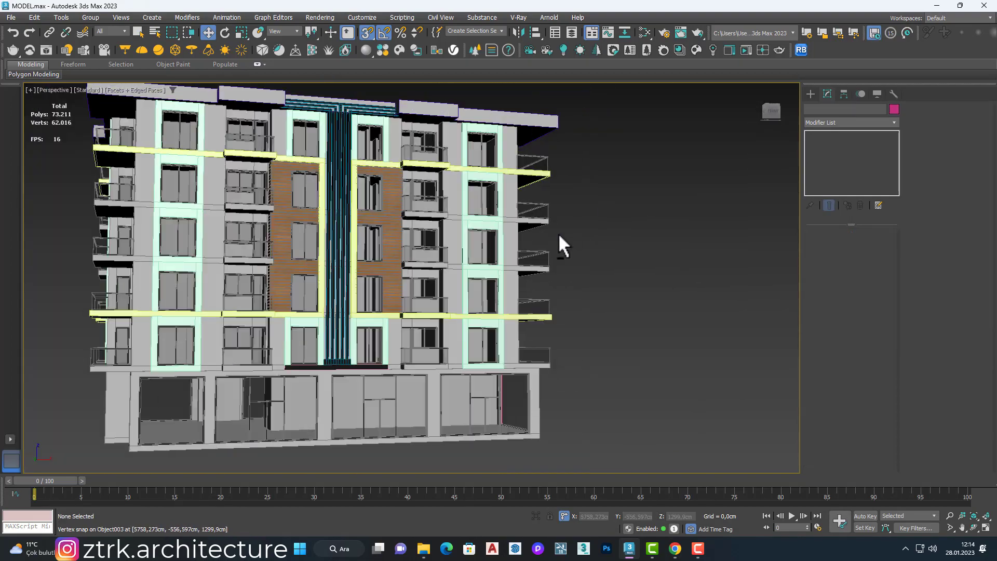
# Step: Add an Edit Poly modifier to the dark blue slatted surround in the middle of the facade and enter polygon editing
pyautogui.keyDown('alt'); pyautogui.moveTo(559, 233); pyautogui.dragTo(426, 342, button='middle'); pyautogui.keyUp('alt')
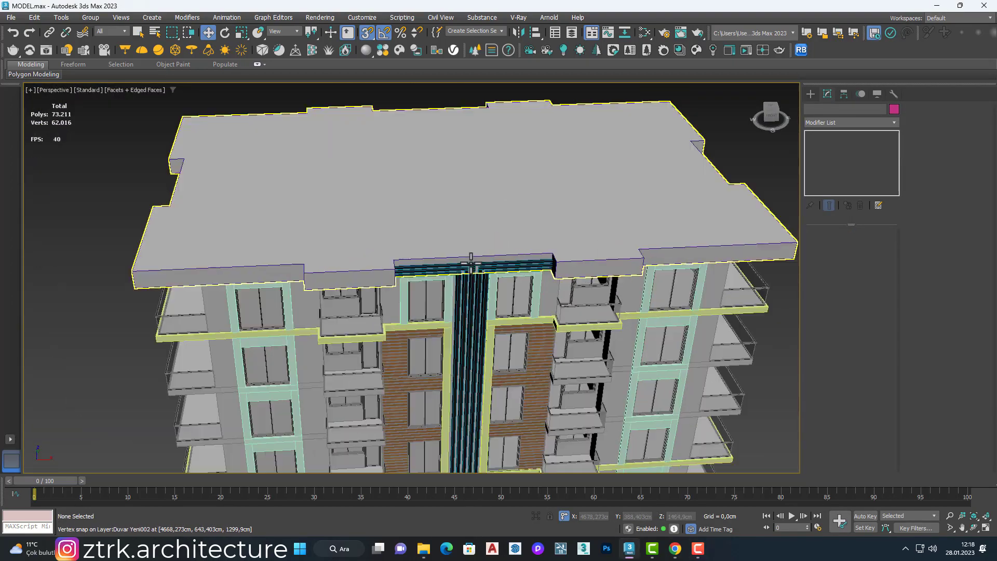
pyautogui.scroll(8, 471, 263)
pyautogui.click(490, 274)
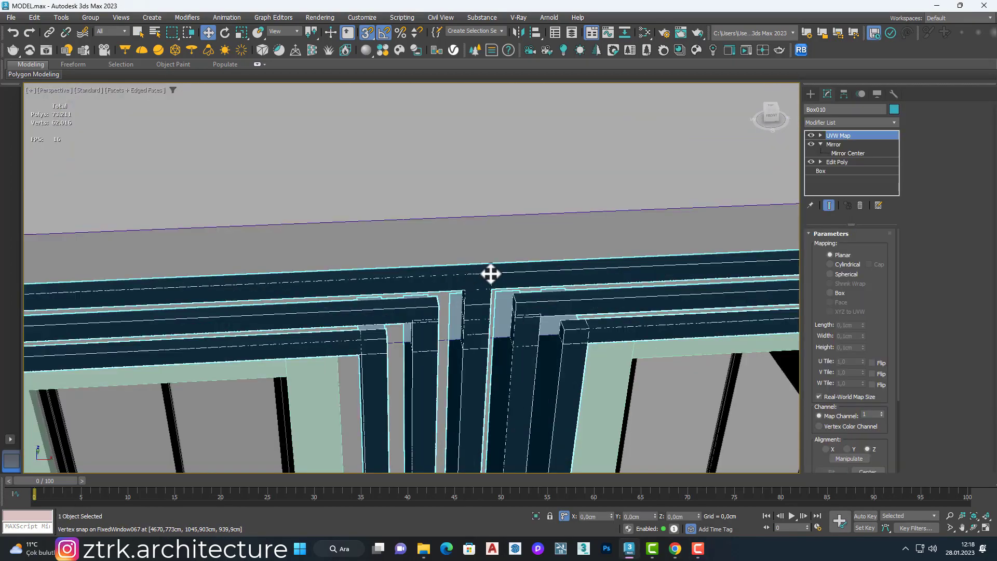
pyautogui.scroll(-2, 489, 274)
pyautogui.click(845, 123)
pyautogui.press('e')
pyautogui.click(834, 158)
pyautogui.press('4')
# Step: Extrude the three top polygons of the slatted surround under the roof edge, and finish editing the object
pyautogui.click(493, 268)
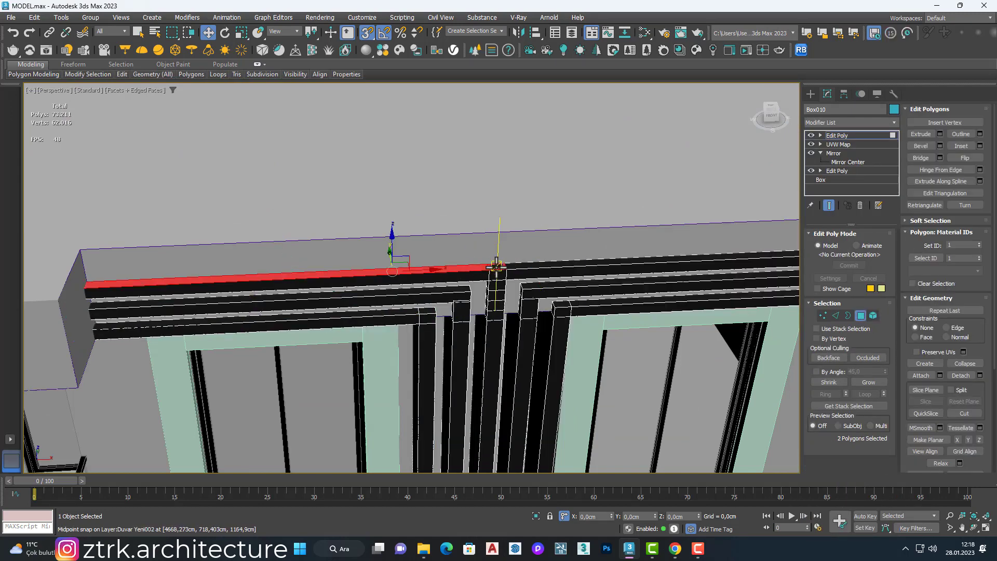
pyautogui.scroll(-3, 509, 254)
pyautogui.rightClick(505, 250)
pyautogui.click(415, 283)
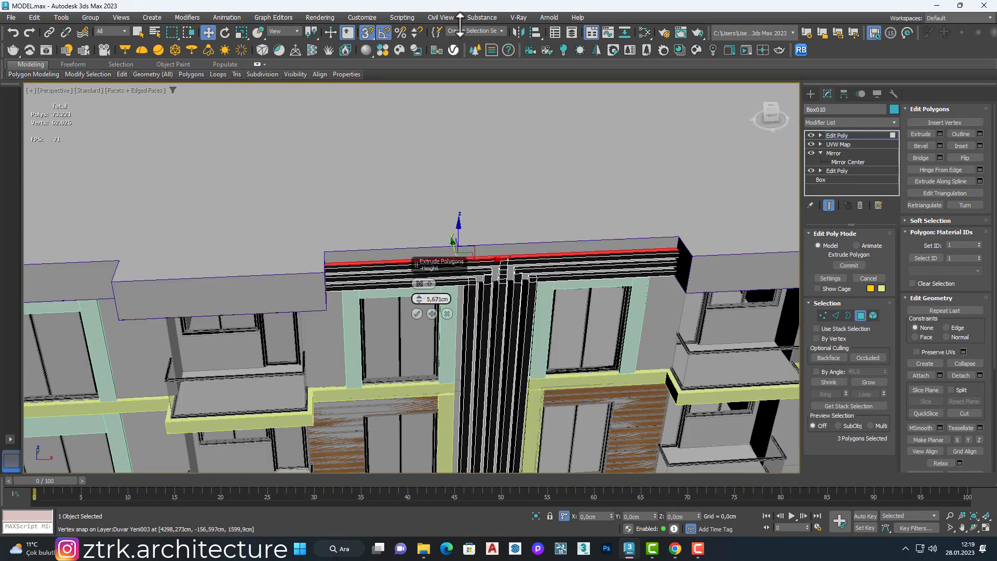
pyautogui.scroll(-10, 467, 229)
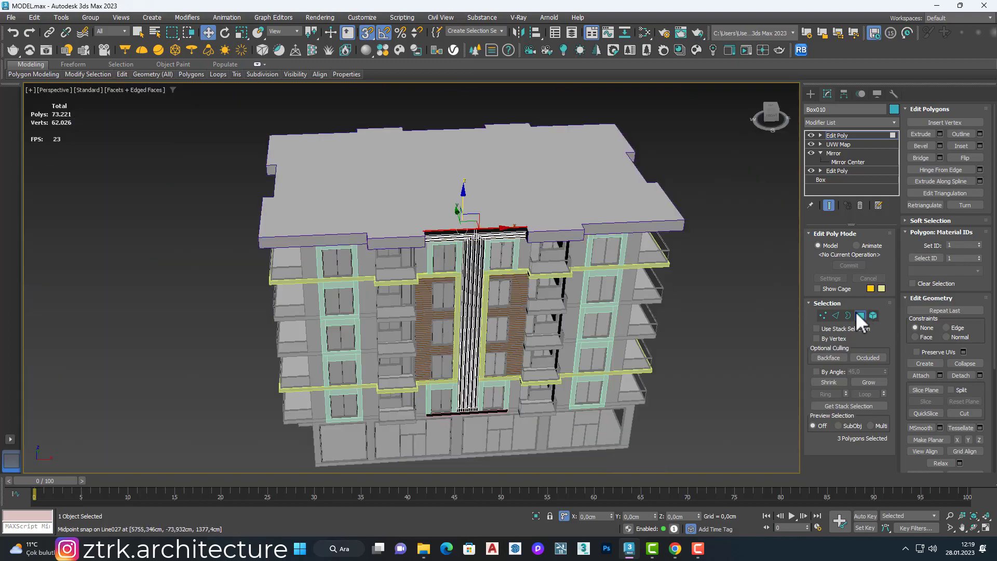
pyautogui.click(861, 315)
pyautogui.click(645, 219)
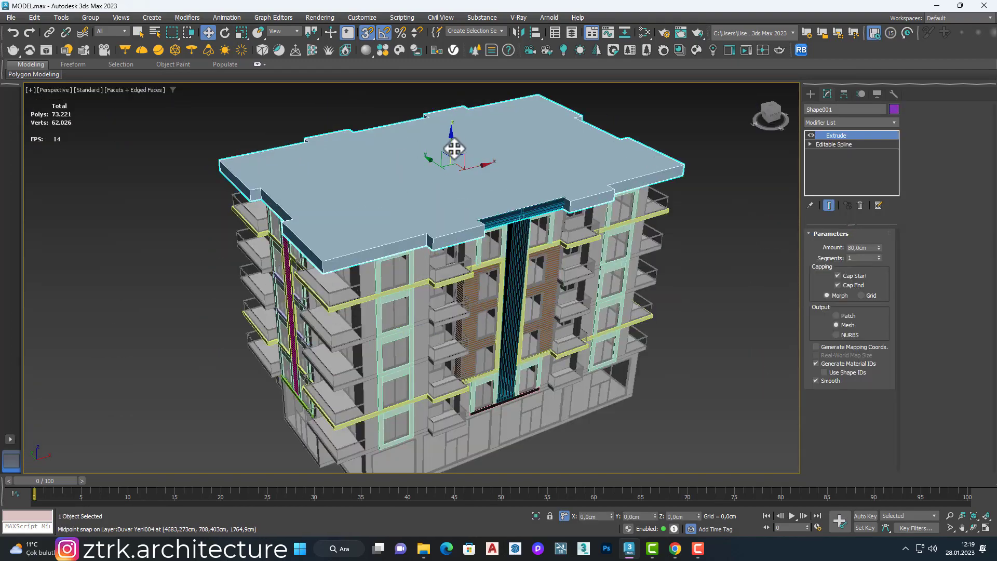
# Step: Copy the roof slab straight up above the building
pyautogui.keyDown('shift'); pyautogui.moveTo(453, 149); pyautogui.dragTo(602, 98); pyautogui.keyUp('shift')
pyautogui.click(501, 312)
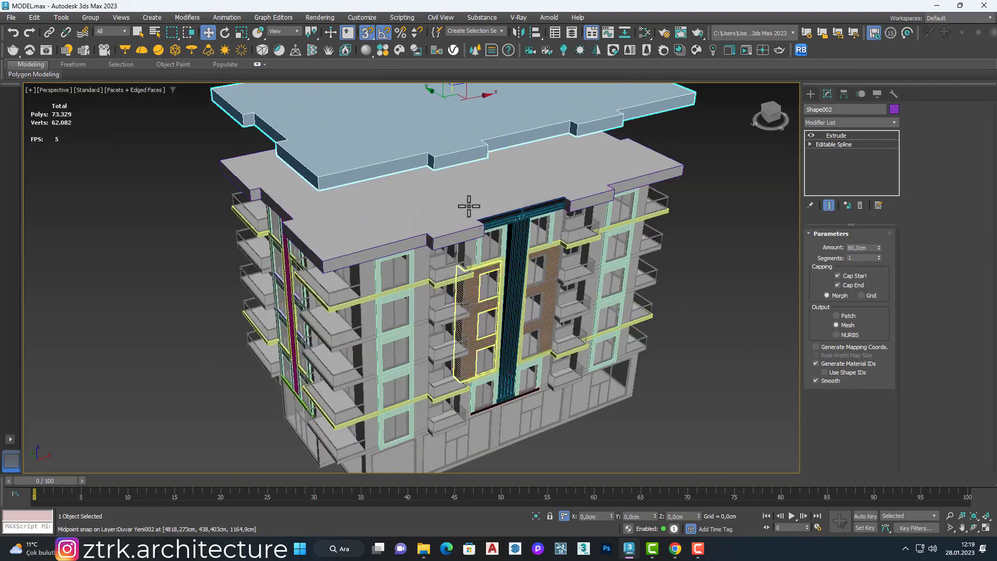
pyautogui.moveTo(468, 206); pyautogui.dragTo(473, 306, button='middle')
# Step: Remove the Extrude modifier from the roof slab copy and outline its spline by -5
pyautogui.click(860, 205)
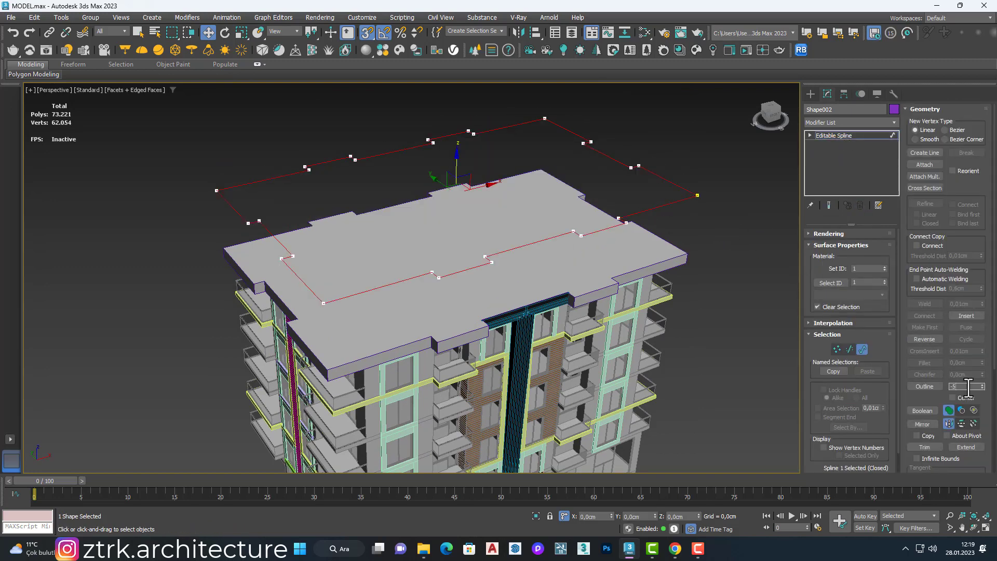
pyautogui.scroll(2, 427, 271)
pyautogui.scroll(-2, 540, 271)
pyautogui.scroll(8, 661, 212)
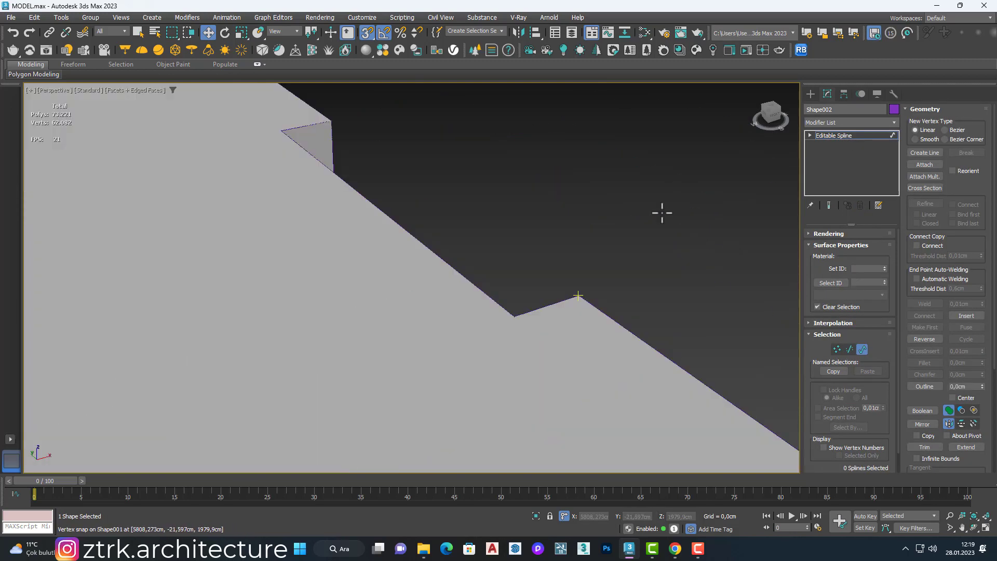
pyautogui.scroll(-8, 553, 239)
pyautogui.scroll(2, 494, 257)
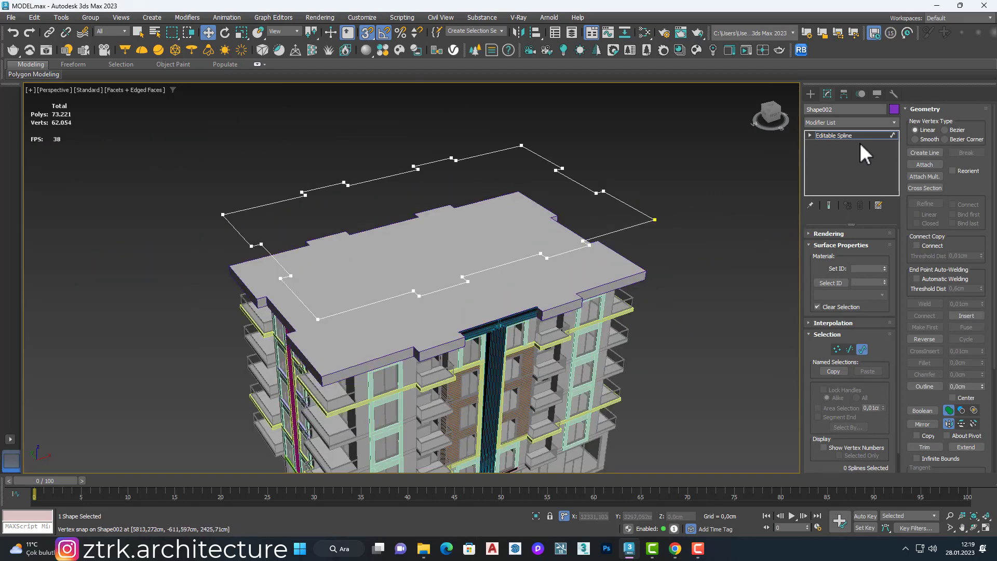
# Step: Apply an Extrude modifier of 5 cm to the outlined roof spline
pyautogui.click(857, 122)
pyautogui.press('e')
pyautogui.click(861, 177)
pyautogui.doubleClick(863, 247)
pyautogui.write('5')
pyautogui.press('Return')
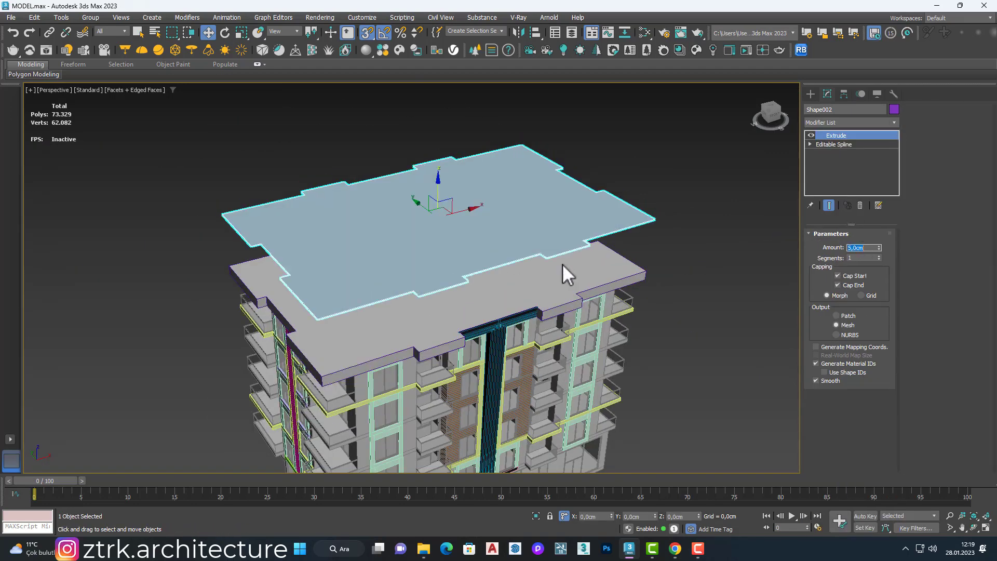
# Step: Align the thin roof slab's Z minimum to the Z maximum of the main roof slab
pyautogui.click(534, 34)
pyautogui.click(414, 320)
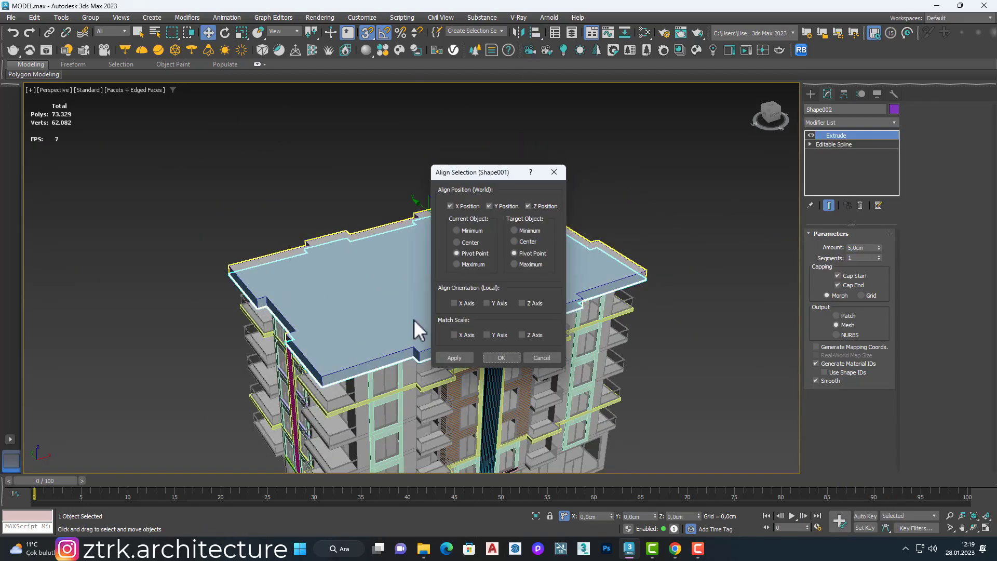
pyautogui.click(515, 264)
pyautogui.click(501, 357)
pyautogui.keyDown('alt'); pyautogui.moveTo(462, 322); pyautogui.dragTo(389, 176, button='middle'); pyautogui.keyUp('alt')
pyautogui.click(370, 165)
# Step: Examine the roof edge, balconies and both facades of the building from below and from a distance
pyautogui.scroll(4, 350, 175)
pyautogui.scroll(-3, 350, 175)
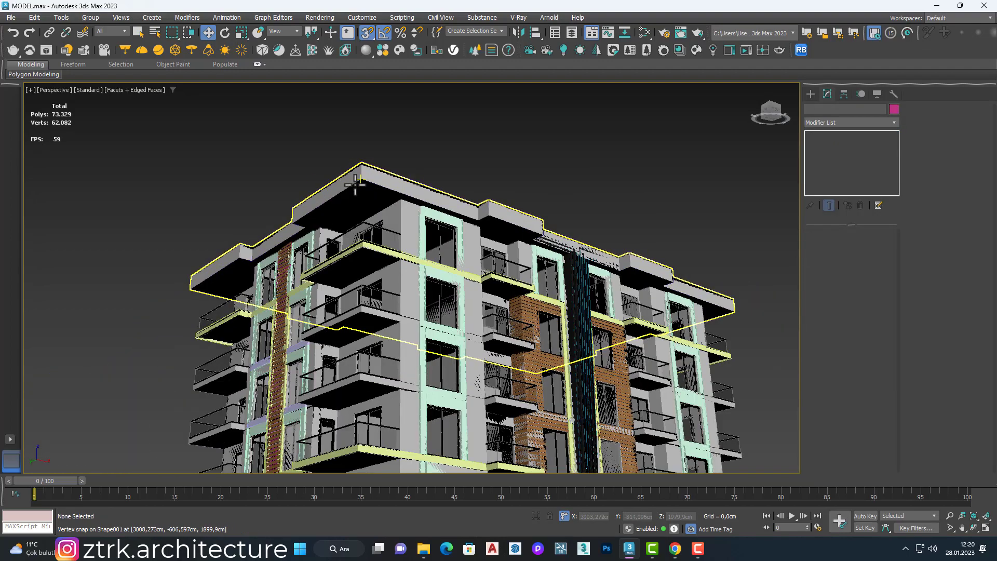
pyautogui.scroll(3, 356, 183)
pyautogui.scroll(-2, 364, 179)
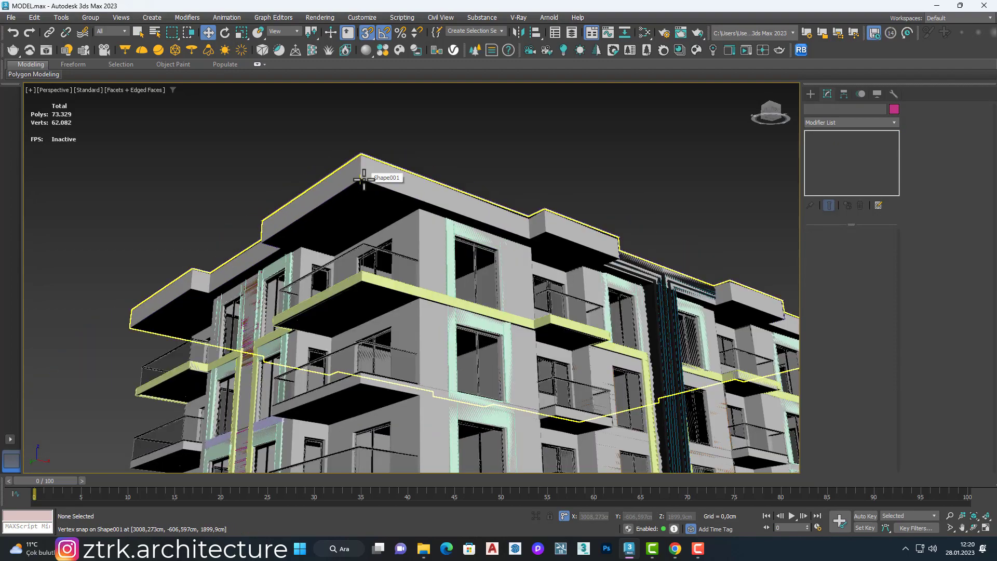
pyautogui.scroll(-4, 363, 180)
pyautogui.scroll(5, 537, 209)
pyautogui.scroll(-7, 535, 209)
pyautogui.scroll(4, 434, 198)
pyautogui.moveTo(511, 265); pyautogui.dragTo(453, 218, button='middle')
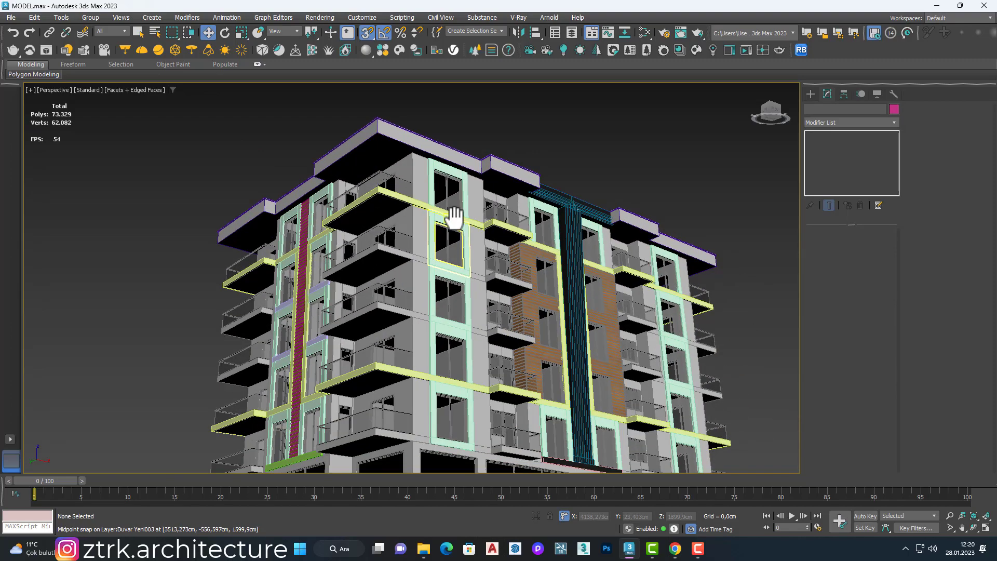
pyautogui.scroll(-3, 443, 391)
pyautogui.scroll(-1, 359, 317)
pyautogui.scroll(1, 350, 317)
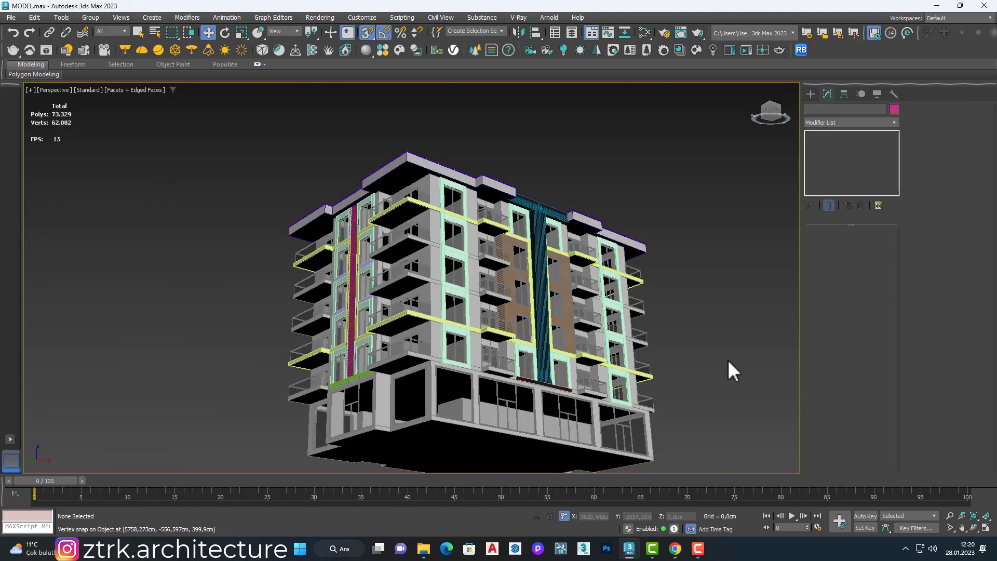
pyautogui.scroll(6, 529, 272)
pyautogui.scroll(-4, 498, 295)
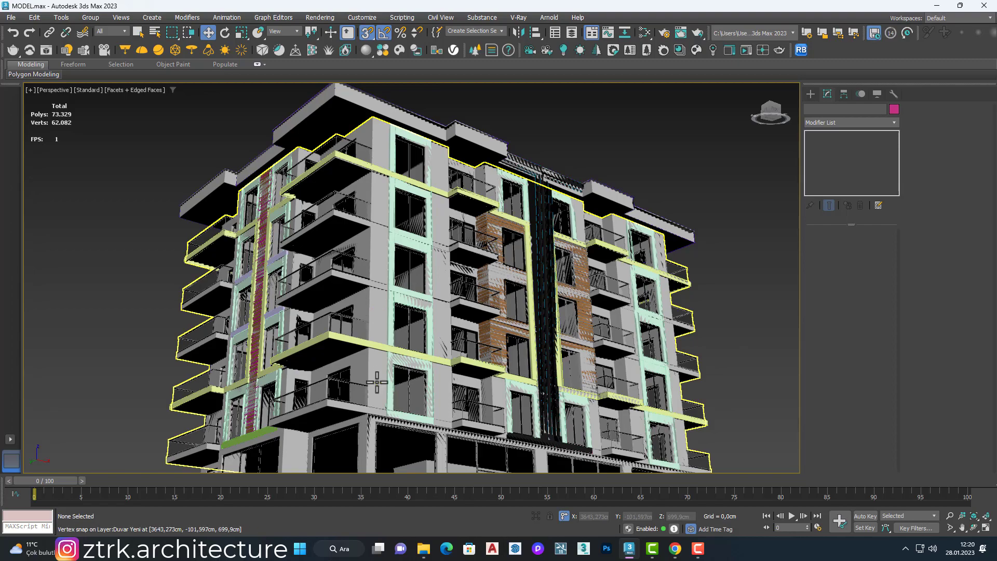
# Step: Select the lowest balcony level's rails and glass panel group, and isolate them
pyautogui.scroll(2, 377, 382)
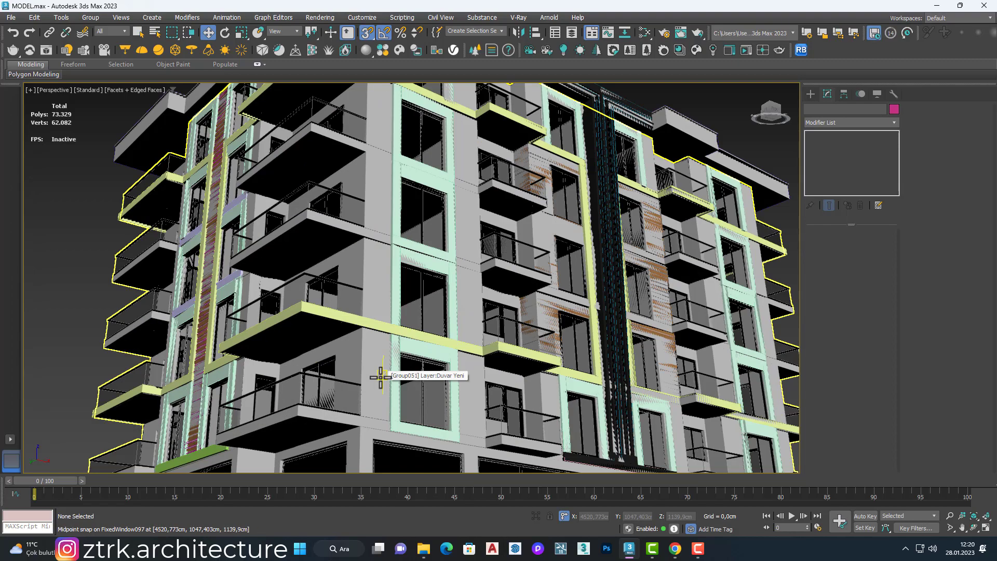
pyautogui.scroll(-3, 383, 375)
pyautogui.scroll(7, 382, 387)
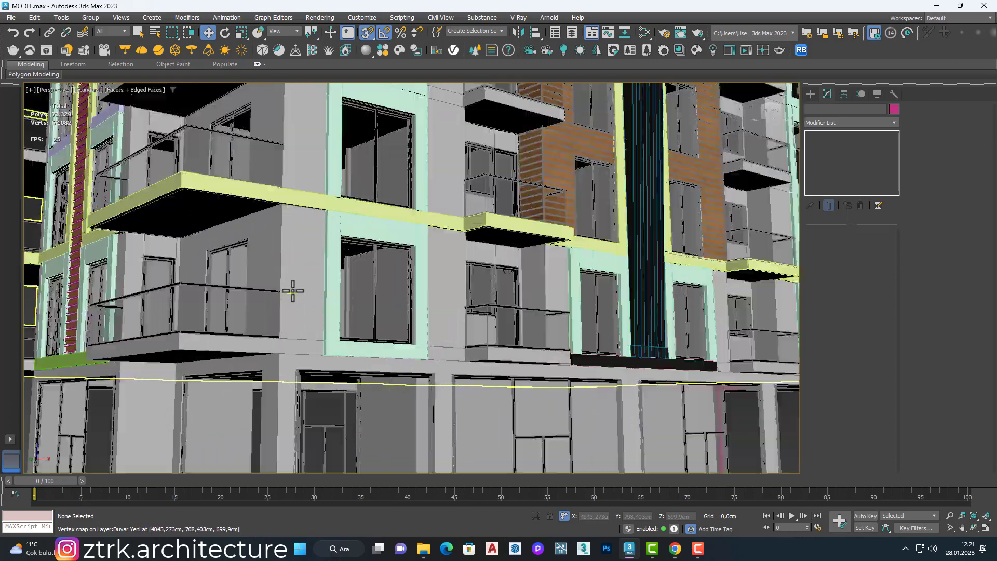
pyautogui.scroll(-6, 509, 327)
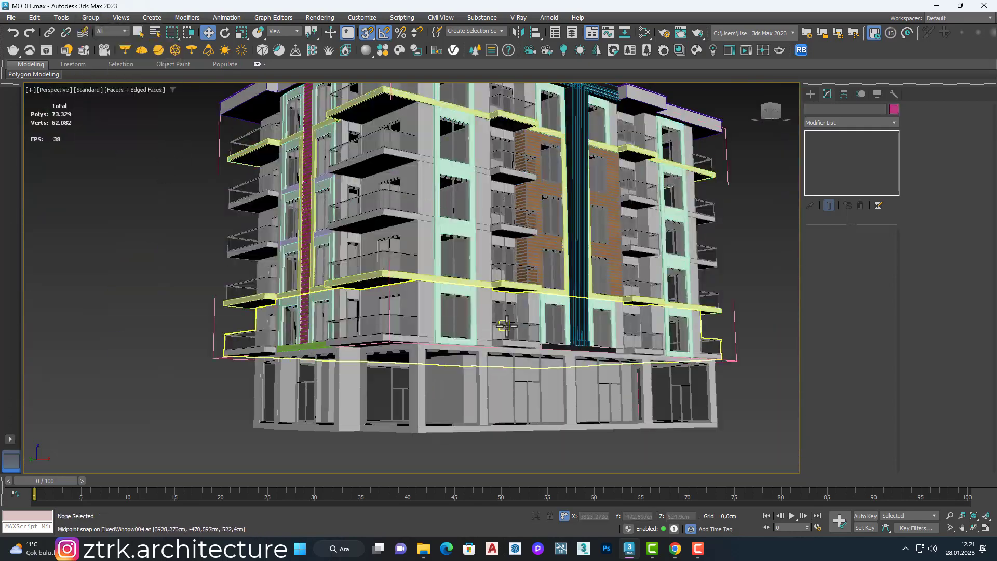
pyautogui.click(506, 325)
pyautogui.scroll(4, 509, 324)
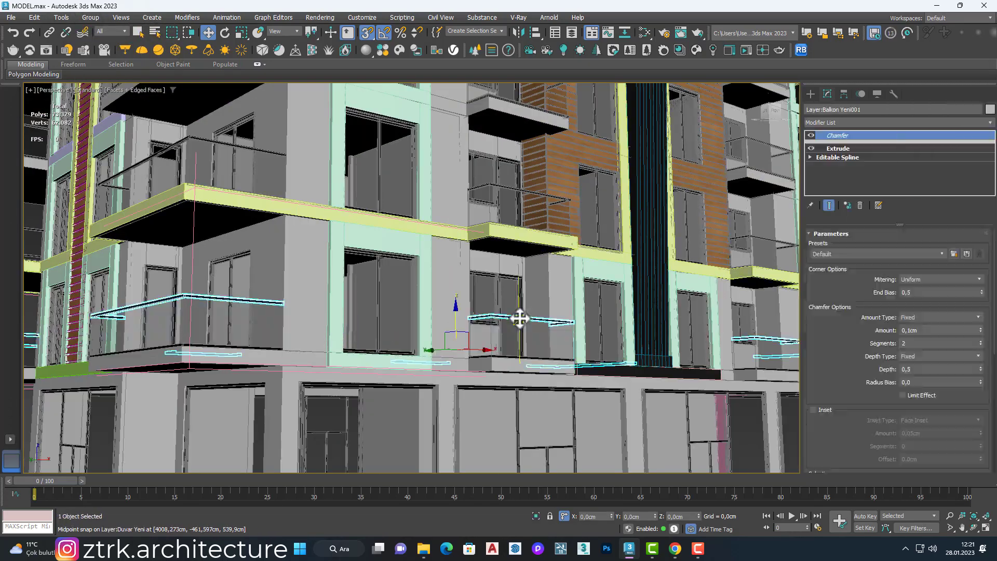
pyautogui.keyDown('ctrl'); pyautogui.click(515, 357); pyautogui.keyUp('ctrl')
pyautogui.keyDown('ctrl'); pyautogui.click(512, 338); pyautogui.keyUp('ctrl')
pyautogui.rightClick(499, 334)
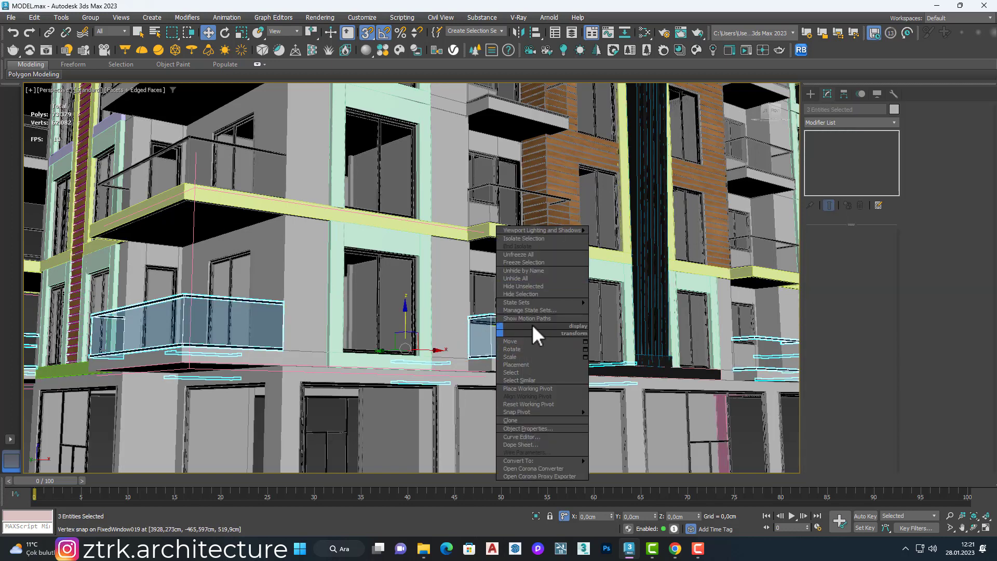
pyautogui.click(536, 365)
pyautogui.click(502, 310)
pyautogui.hotkey('alt', 'q')
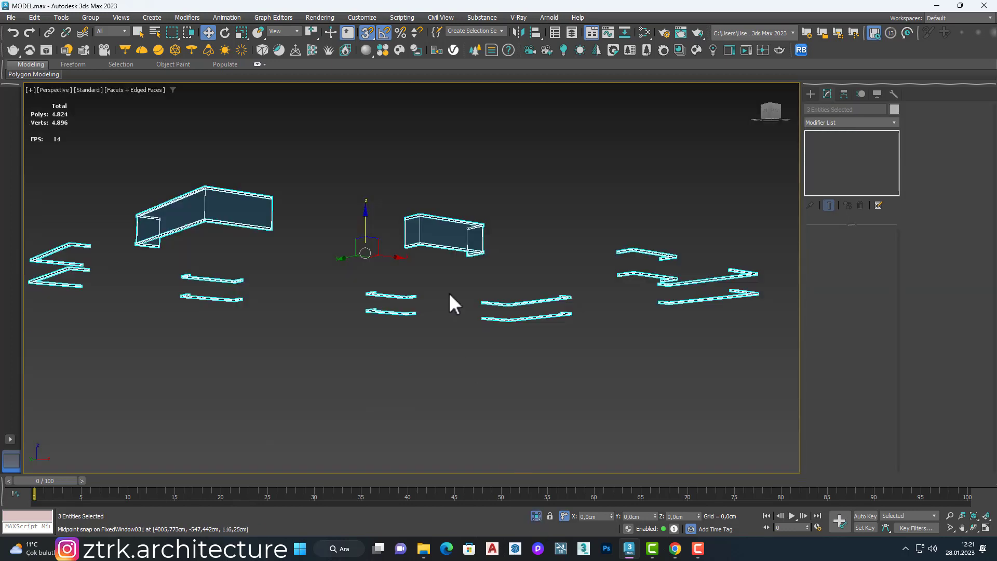
# Step: Detach the small balcony's glass from the glass group through an Edit Poly modifier and delete the rest of the group
pyautogui.click(449, 292)
pyautogui.click(440, 233)
pyautogui.hotkey('ctrl', 'i')
pyautogui.click(477, 236)
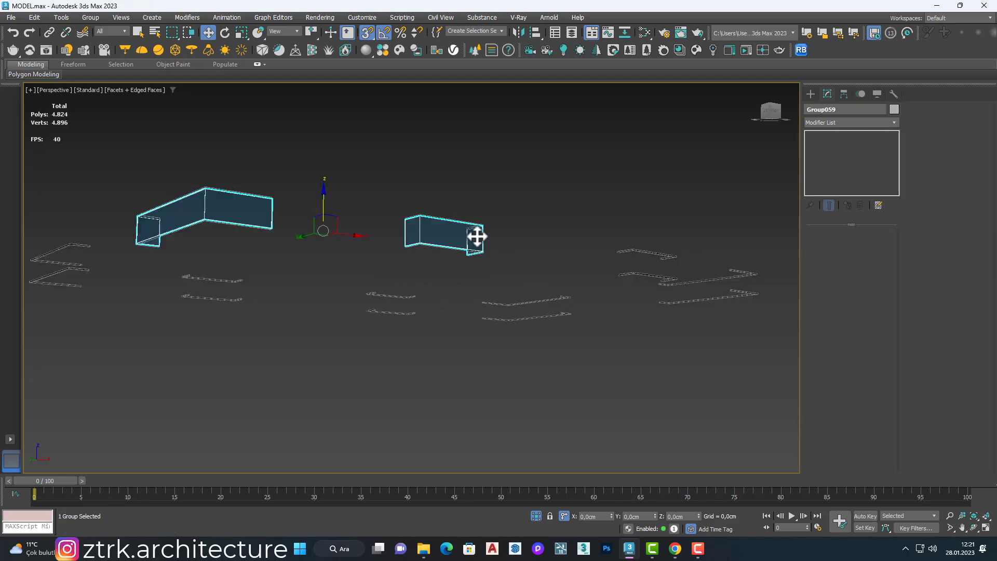
pyautogui.click(837, 123)
pyautogui.click(867, 189)
pyautogui.press('5')
pyautogui.click(449, 229)
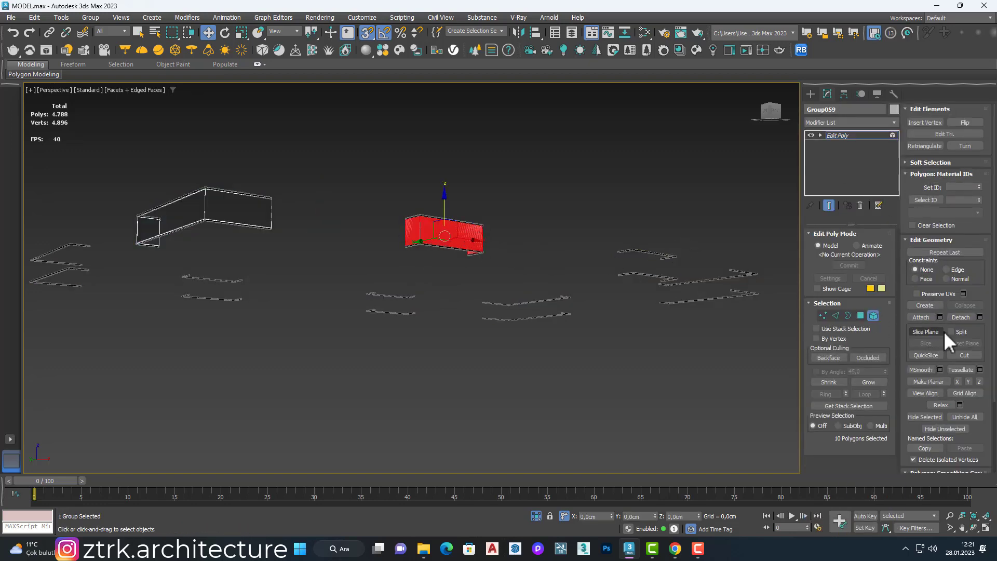
pyautogui.click(874, 317)
pyautogui.press('Delete')
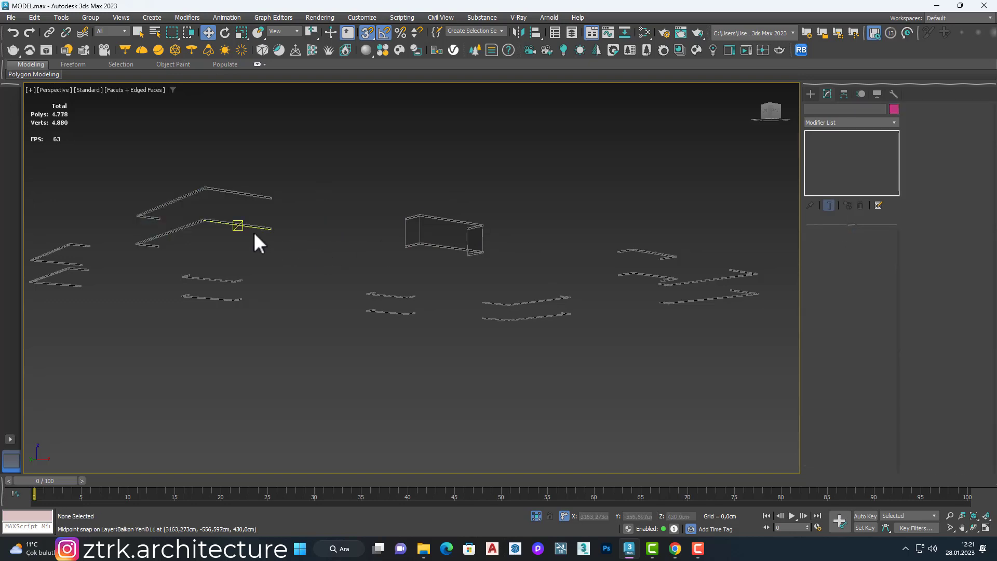
# Step: Add an Edit Poly modifier to the lower rails and detach the small balcony's rail element
pyautogui.scroll(3, 422, 232)
pyautogui.click(414, 257)
pyautogui.click(858, 122)
pyautogui.click(857, 170)
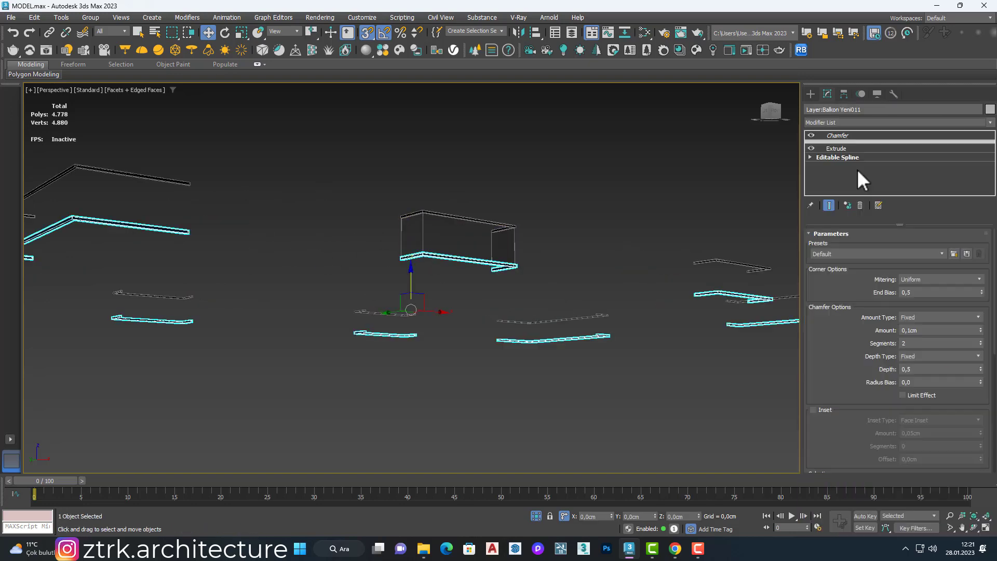
pyautogui.press('5')
# Step: Detach the small balcony's upper rail element the same way, delete the leftover rails, and end the isolation
pyautogui.press('5')
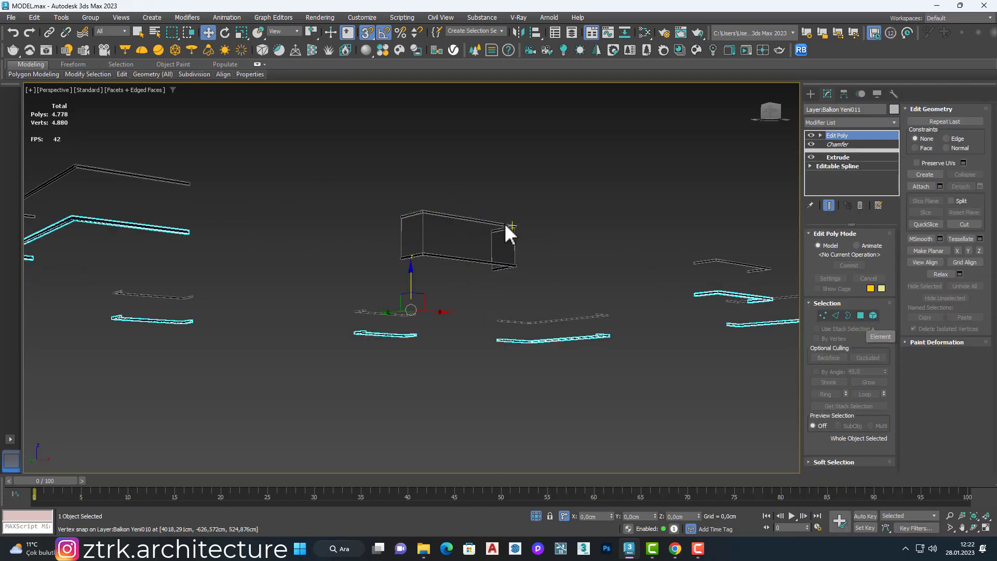
pyautogui.click(503, 224)
pyautogui.click(857, 123)
pyautogui.click(893, 160)
pyautogui.press('5')
pyautogui.hotkey('ctrl', 'a')
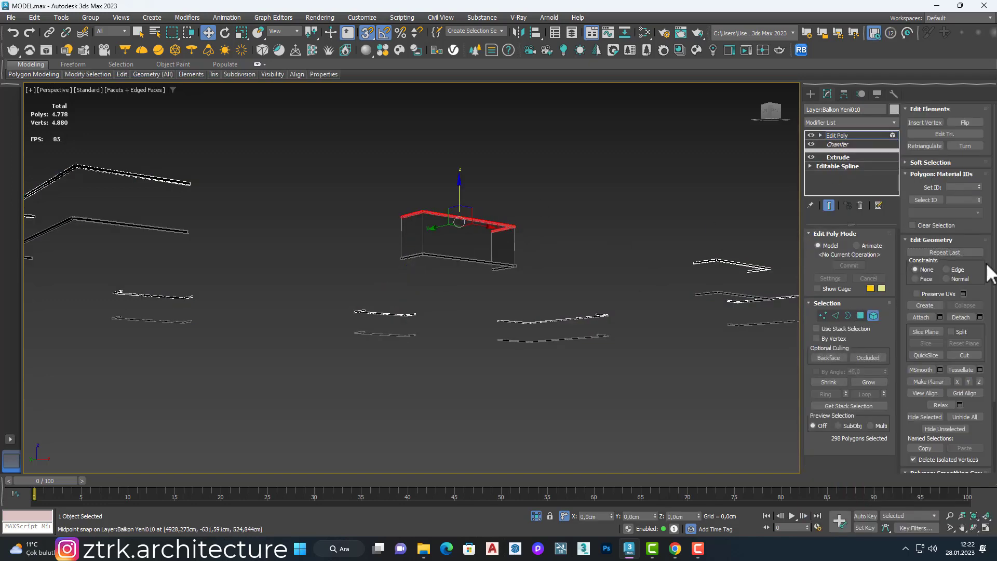
pyautogui.press('5')
pyautogui.scroll(-5, 491, 315)
pyautogui.keyDown('ctrl'); pyautogui.click(314, 316); pyautogui.keyUp('ctrl')
pyautogui.press('Delete')
pyautogui.hotkey('alt', 'q')
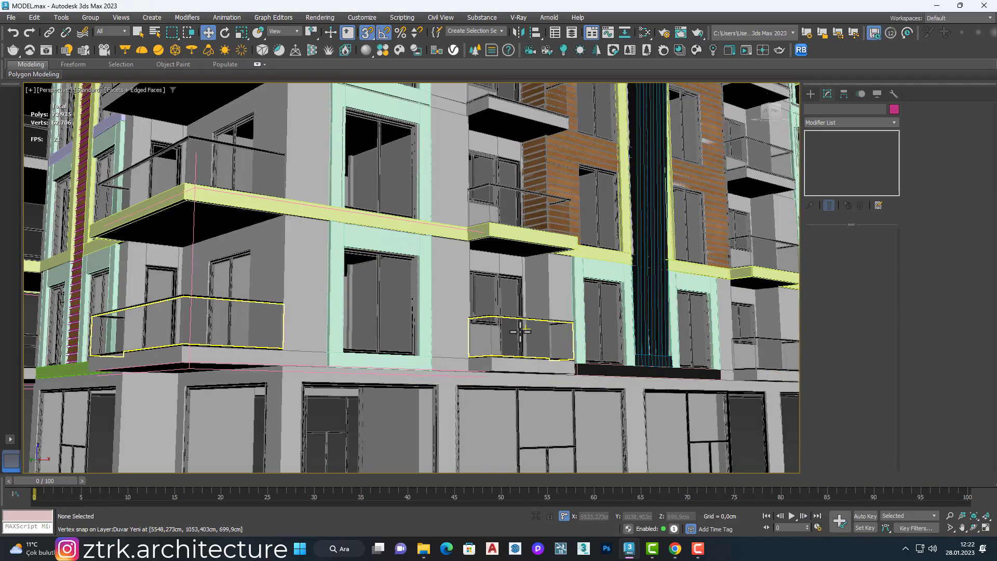
# Step: Hide the lowest level's original balcony glass group and rails around the separated small-balcony pieces
pyautogui.click(518, 355)
pyautogui.rightClick(515, 336)
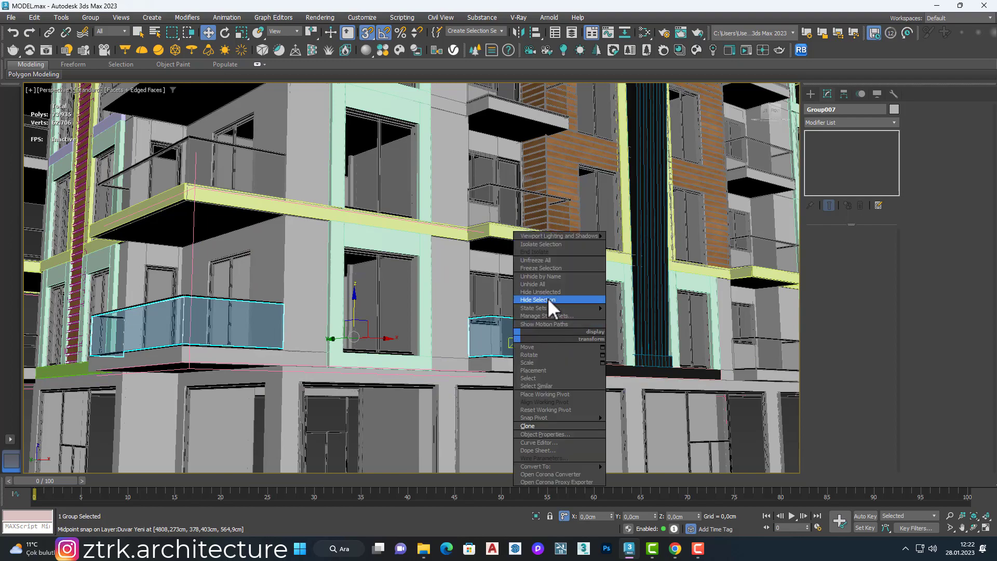
pyautogui.click(544, 297)
pyautogui.click(521, 332)
pyautogui.rightClick(517, 335)
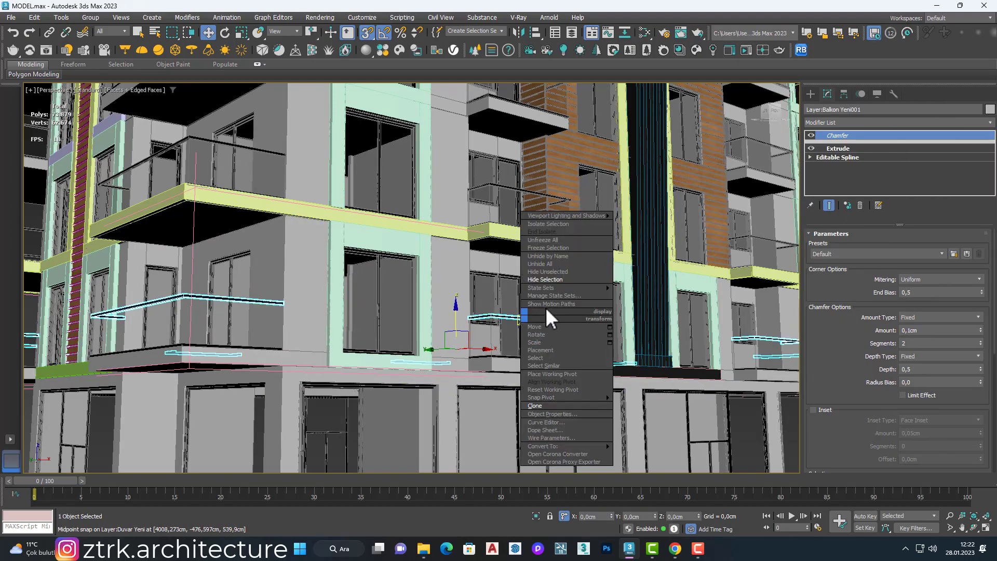
pyautogui.click(545, 297)
pyautogui.click(511, 357)
pyautogui.rightClick(510, 356)
pyautogui.click(539, 319)
# Step: Try to hide the remaining bottom rails of the lowest level
pyautogui.click(514, 358)
pyautogui.keyDown('ctrl'); pyautogui.click(514, 341); pyautogui.keyUp('ctrl')
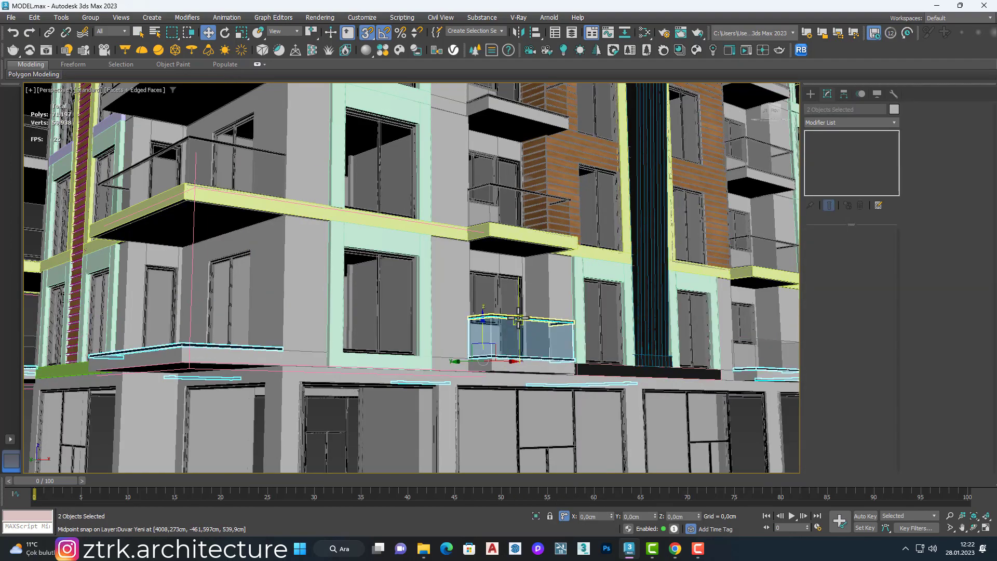
pyautogui.keyDown('ctrl'); pyautogui.click(516, 318); pyautogui.keyUp('ctrl')
pyautogui.scroll(-5, 507, 338)
pyautogui.scroll(3, 507, 338)
pyautogui.rightClick(494, 381)
pyautogui.click(522, 345)
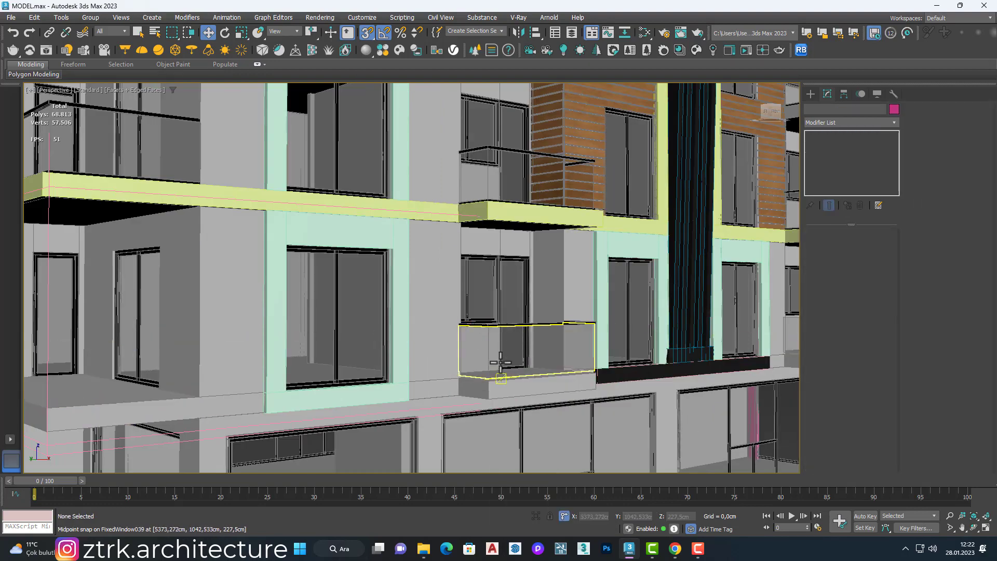
# Step: Select the separated small-balcony glass panel with its top rail and move both in front of the neighbouring green-framed window
pyautogui.scroll(4, 507, 325)
pyautogui.click(507, 325)
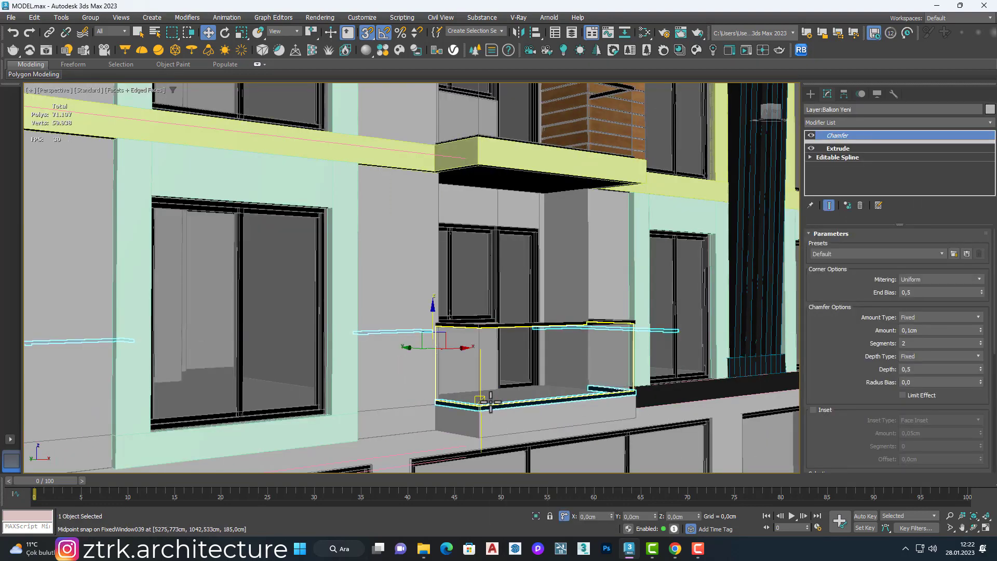
pyautogui.click(500, 375)
pyautogui.keyDown('ctrl'); pyautogui.click(500, 325); pyautogui.keyUp('ctrl')
pyautogui.scroll(-5, 500, 326)
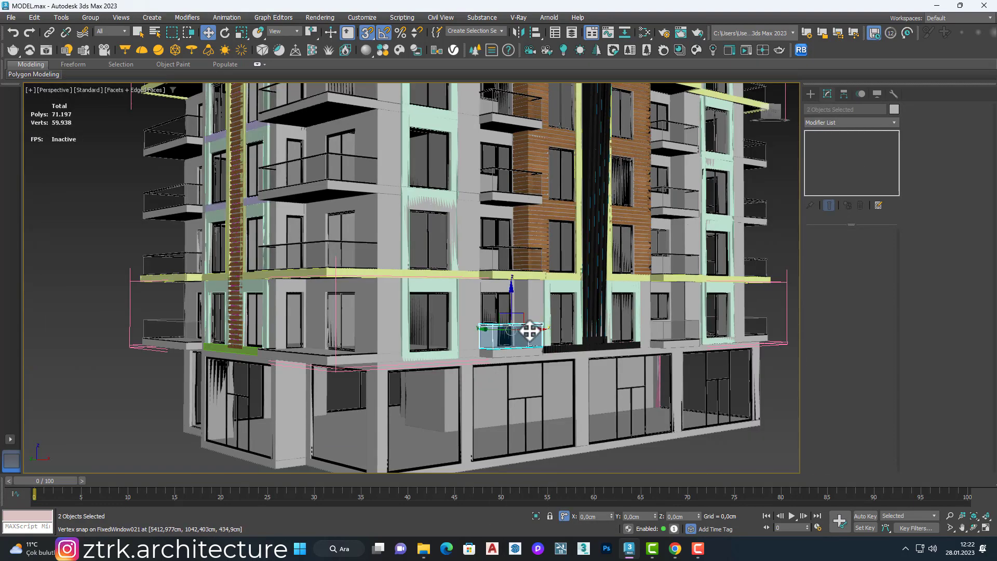
pyautogui.keyDown('shift'); pyautogui.moveTo(479, 349); pyautogui.dragTo(430, 361); pyautogui.keyUp('shift')
pyautogui.click(540, 318)
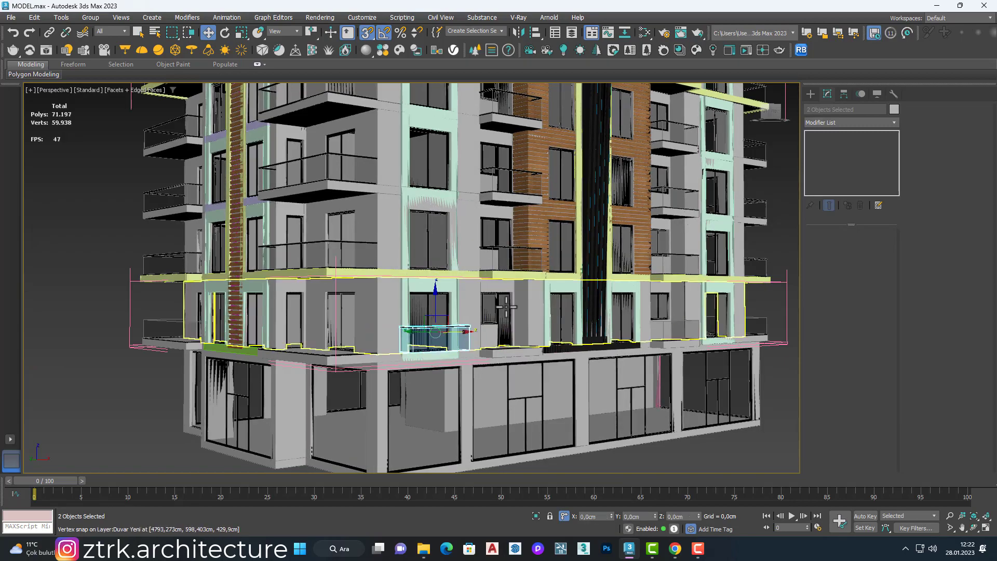
# Step: Unhide all objects and reposition the railing across the front of the green-framed window
pyautogui.rightClick(398, 202)
pyautogui.click(426, 152)
pyautogui.scroll(5, 423, 345)
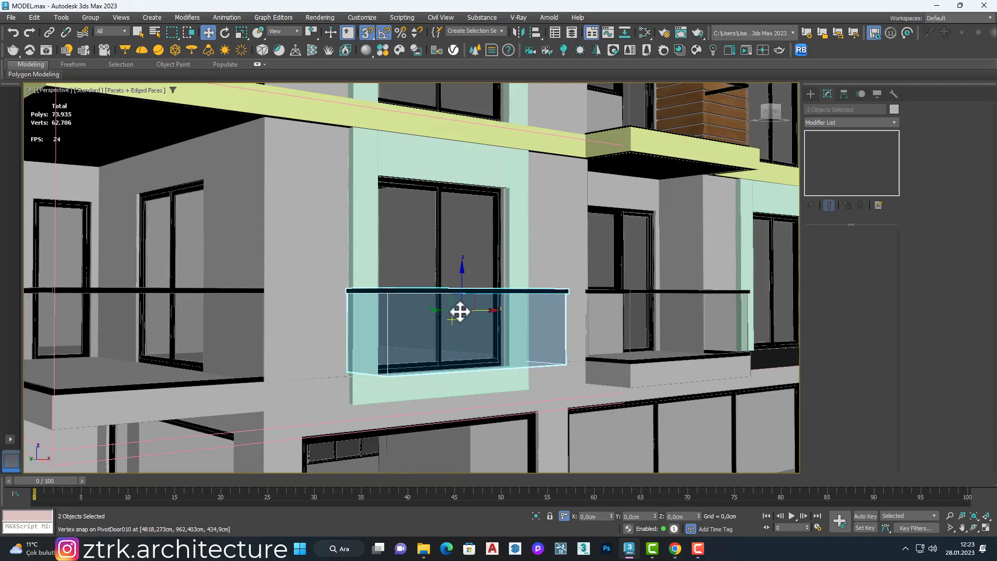
pyautogui.keyDown('alt'); pyautogui.moveTo(458, 312); pyautogui.dragTo(432, 325, button='middle'); pyautogui.keyUp('alt')
pyautogui.click(596, 285)
pyautogui.keyDown('alt'); pyautogui.moveTo(596, 285); pyautogui.dragTo(600, 261, button='middle'); pyautogui.keyUp('alt')
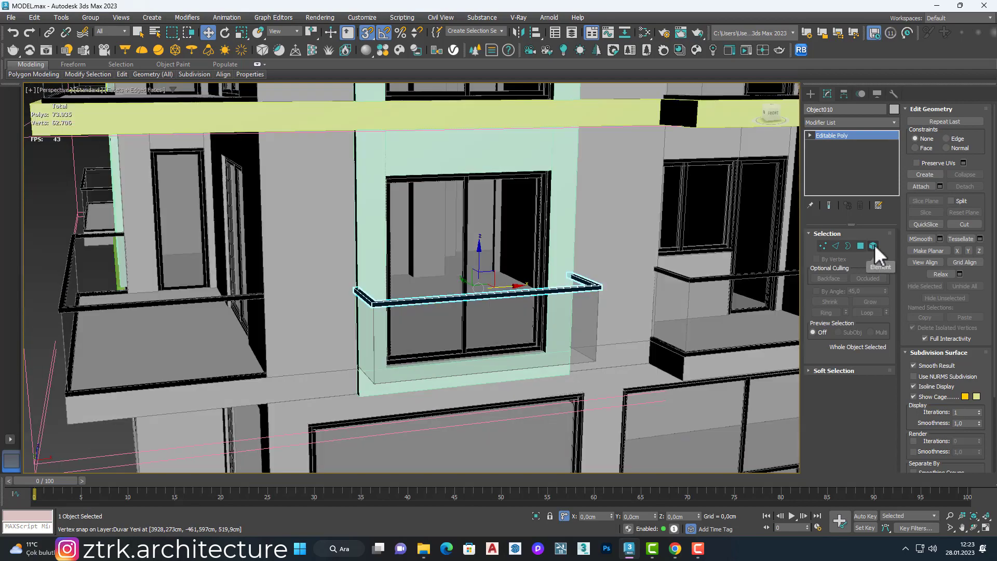
# Step: Select the polygons of the top rail's right return and adjust them to meet the glass panel's edge
pyautogui.click(873, 245)
pyautogui.click(860, 246)
pyautogui.keyDown('alt'); pyautogui.moveTo(669, 298); pyautogui.dragTo(578, 254, button='middle'); pyautogui.keyUp('alt')
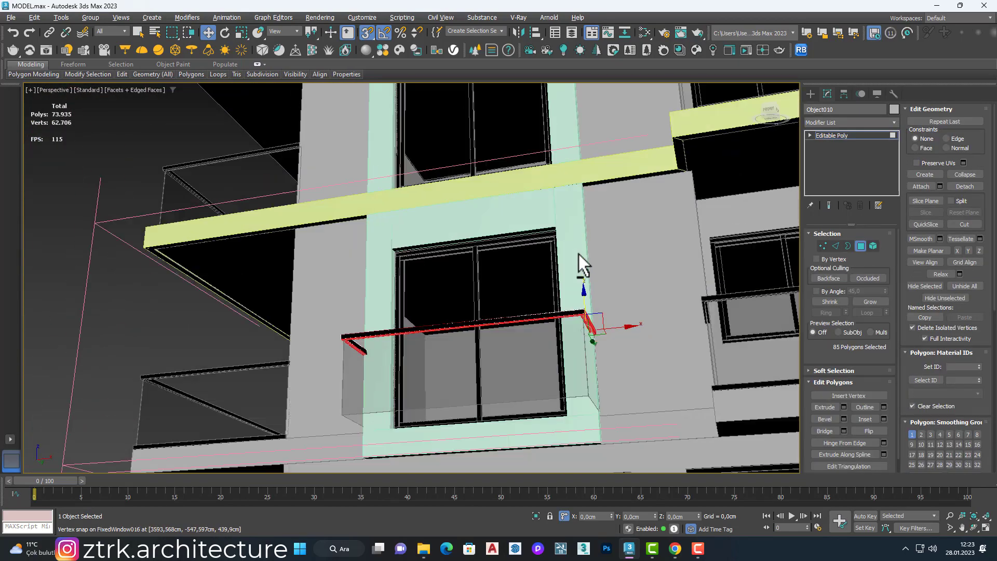
pyautogui.scroll(4, 570, 312)
pyautogui.click(565, 321)
pyautogui.keyDown('alt'); pyautogui.moveTo(565, 322); pyautogui.dragTo(601, 330, button='middle'); pyautogui.keyUp('alt')
pyautogui.scroll(-4, 598, 362)
pyautogui.click(599, 359)
pyautogui.click(860, 245)
pyautogui.scroll(-5, 422, 278)
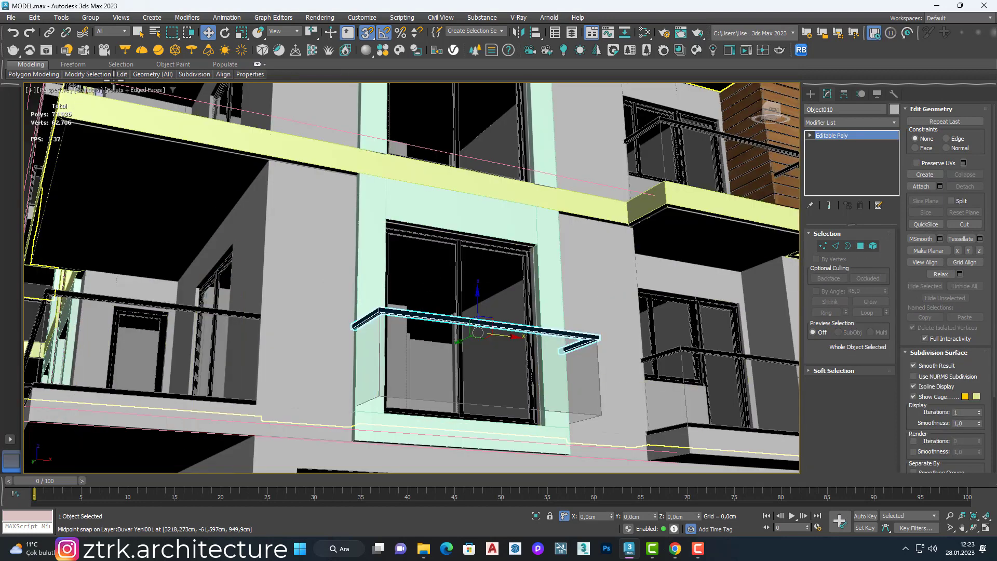
# Step: Array the top rail as 2 copies with a -90 cm Z offset to create the bottom rail
pyautogui.click(61, 17)
pyautogui.click(104, 198)
pyautogui.moveTo(447, 180); pyautogui.dragTo(705, 131)
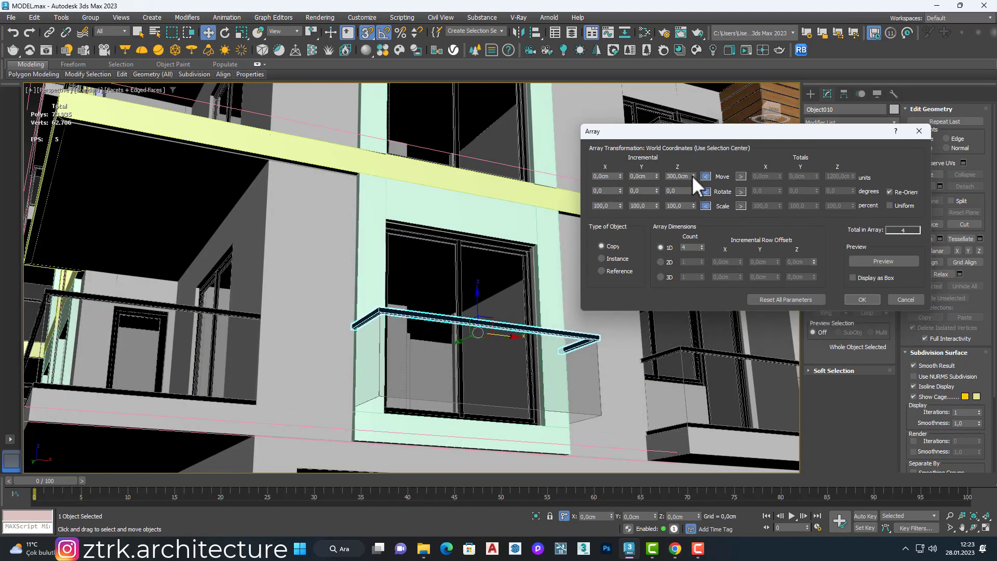
pyautogui.doubleClick(674, 176)
pyautogui.write('-90')
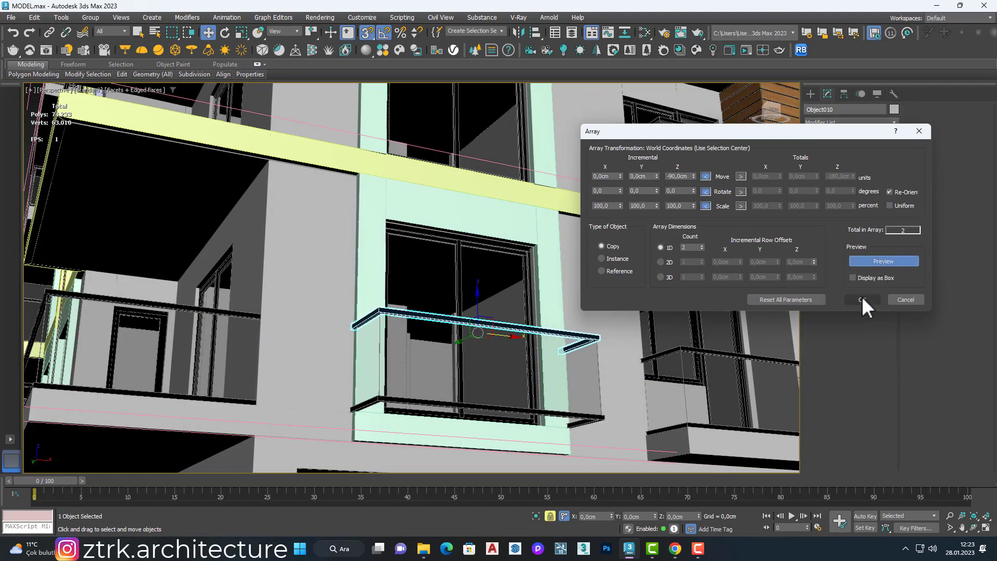
pyautogui.click(862, 300)
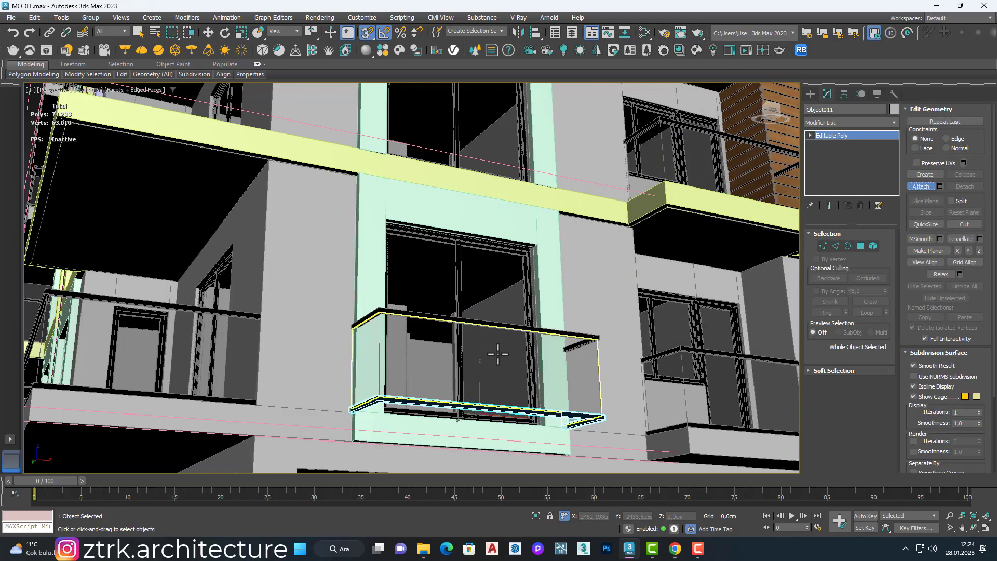
# Step: Attach the two rails into one object and move it with the glass panel back into the green window frame
pyautogui.keyDown('alt'); pyautogui.moveTo(498, 354); pyautogui.dragTo(495, 410, button='middle'); pyautogui.keyUp('alt')
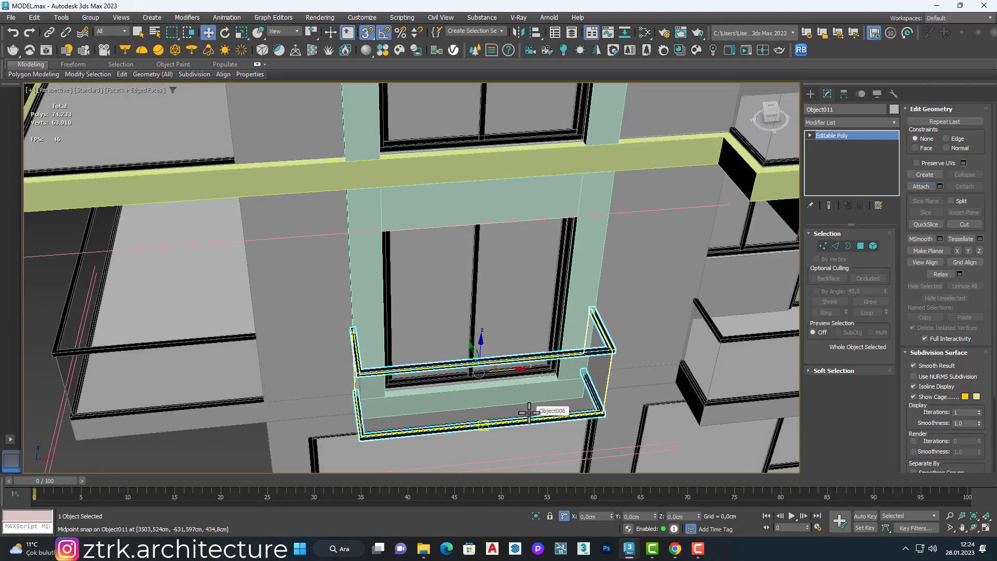
pyautogui.keyDown('ctrl'); pyautogui.click(529, 413); pyautogui.keyUp('ctrl')
pyautogui.moveTo(472, 350); pyautogui.dragTo(447, 262)
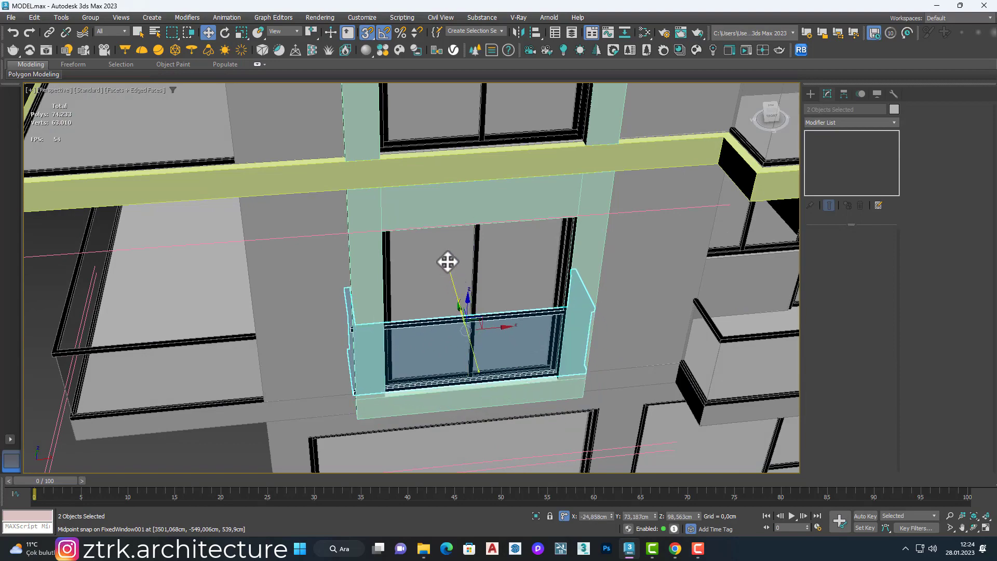
pyautogui.keyDown('alt'); pyautogui.moveTo(407, 296); pyautogui.dragTo(438, 330, button='middle'); pyautogui.keyUp('alt')
# Step: Delete the left side polygon of the railing's glass panel
pyautogui.click(438, 330)
pyautogui.press('1')
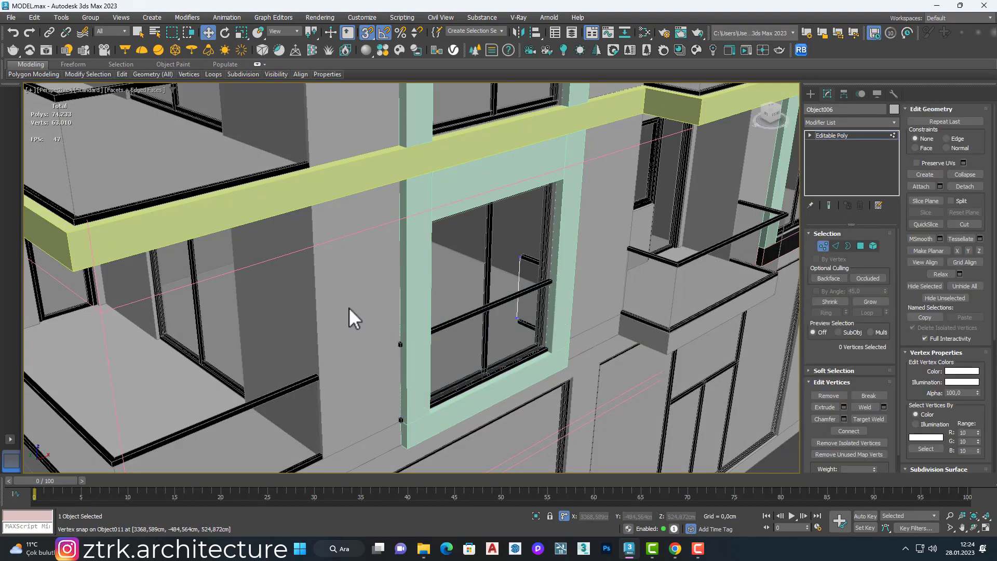
pyautogui.moveTo(349, 307); pyautogui.dragTo(387, 442)
pyautogui.press('F3')
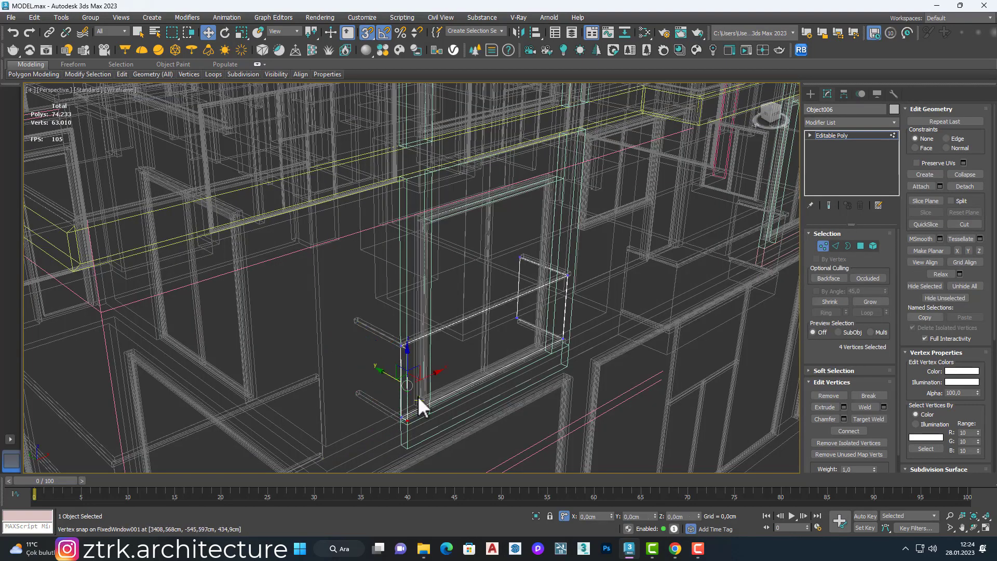
pyautogui.scroll(2, 418, 398)
pyautogui.press('4')
pyautogui.click(398, 356)
pyautogui.press('Delete')
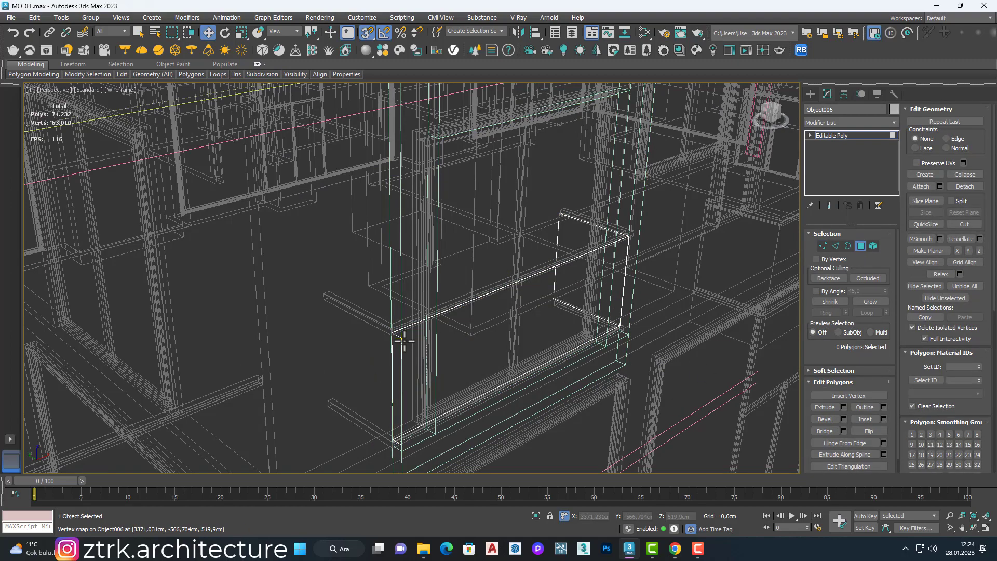
# Step: Select the glass panel's left edge vertices and align them with the left side of the green window frame
pyautogui.press('F3')
pyautogui.scroll(-2, 412, 341)
pyautogui.moveTo(411, 341)
pyautogui.keyDown('alt'); pyautogui.mouseDown(button='middle')
pyautogui.moveTo(394, 338)
pyautogui.moveTo(469, 331)
pyautogui.mouseUp(button='middle'); pyautogui.keyUp('alt')
pyautogui.scroll(3, 469, 331)
pyautogui.press('1')
pyautogui.moveTo(313, 227); pyautogui.dragTo(371, 415)
pyautogui.press('F3')
pyautogui.press('F3')
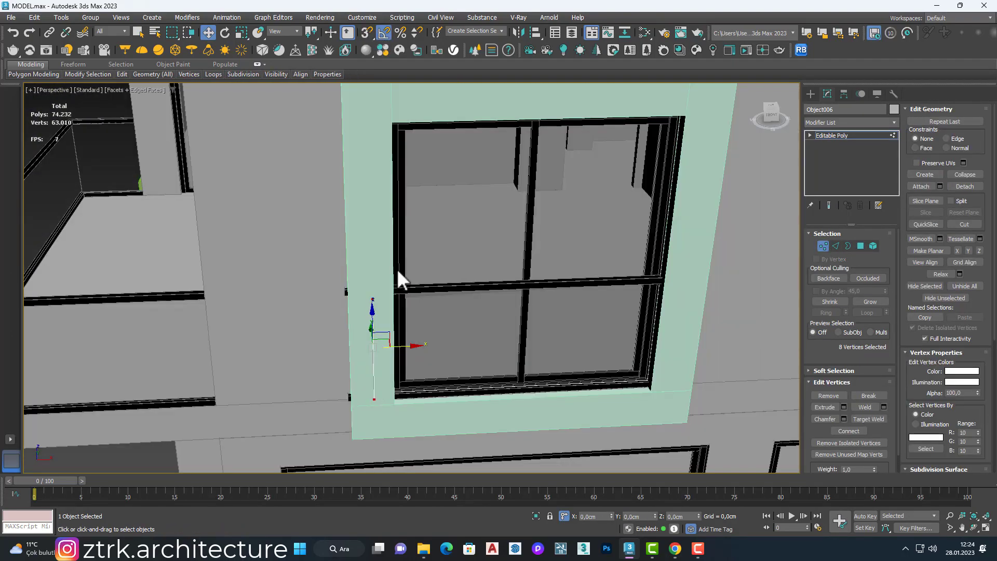
# Step: Move the vertices of the glass panel's right return and corner in to fit the window frame
pyautogui.keyDown('alt'); pyautogui.moveTo(719, 281); pyautogui.dragTo(690, 271, button='middle'); pyautogui.keyUp('alt')
pyautogui.moveTo(744, 329); pyautogui.dragTo(719, 328)
pyautogui.keyDown('alt'); pyautogui.moveTo(669, 319); pyautogui.dragTo(708, 314, button='middle'); pyautogui.keyUp('alt')
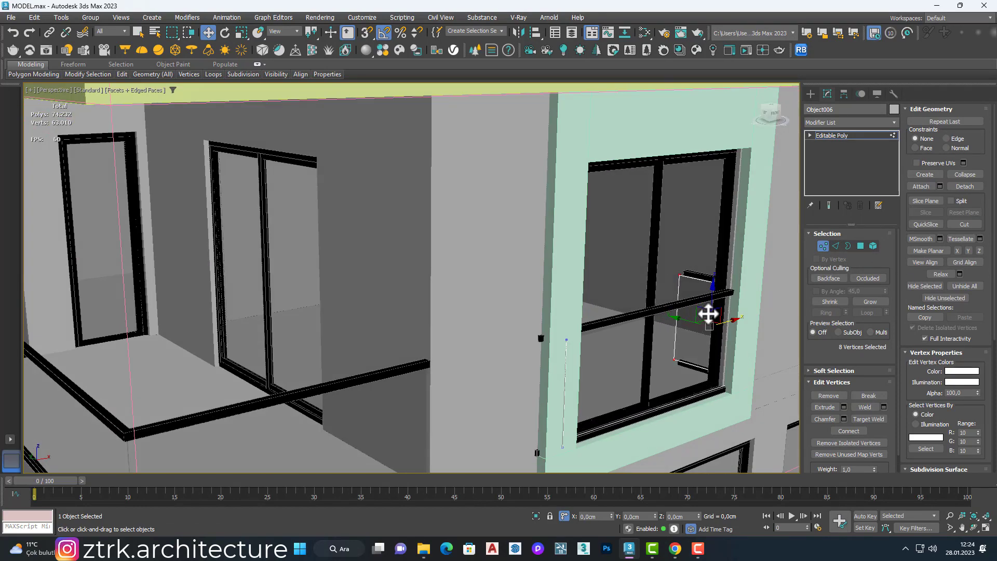
pyautogui.moveTo(696, 380); pyautogui.dragTo(656, 260)
pyautogui.keyDown('alt'); pyautogui.moveTo(655, 290); pyautogui.dragTo(659, 307, button='middle'); pyautogui.keyUp('alt')
pyautogui.press('F3')
pyautogui.keyDown('alt'); pyautogui.moveTo(718, 338); pyautogui.dragTo(727, 278, button='middle'); pyautogui.keyUp('alt')
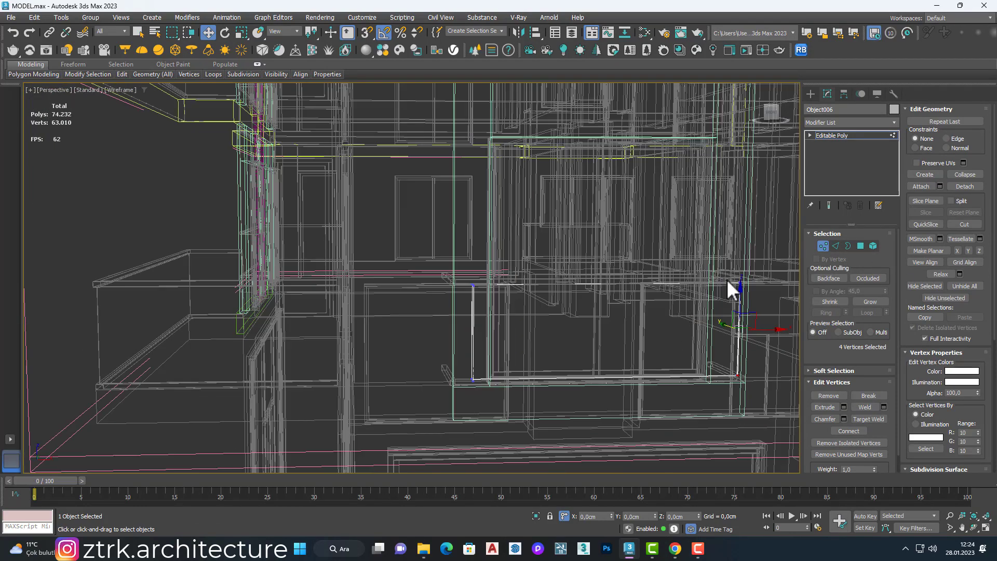
pyautogui.moveTo(765, 328); pyautogui.dragTo(761, 328)
pyautogui.click(822, 247)
# Step: Shorten the side returns of the attached rails by moving their end vertices toward the front in Top view
pyautogui.press('F3')
pyautogui.click(519, 284)
pyautogui.keyDown('alt'); pyautogui.moveTo(519, 284); pyautogui.dragTo(605, 300, button='middle'); pyautogui.keyUp('alt')
pyautogui.click(820, 245)
pyautogui.press('f')
pyautogui.press('t')
pyautogui.press('F3')
pyautogui.press('z')
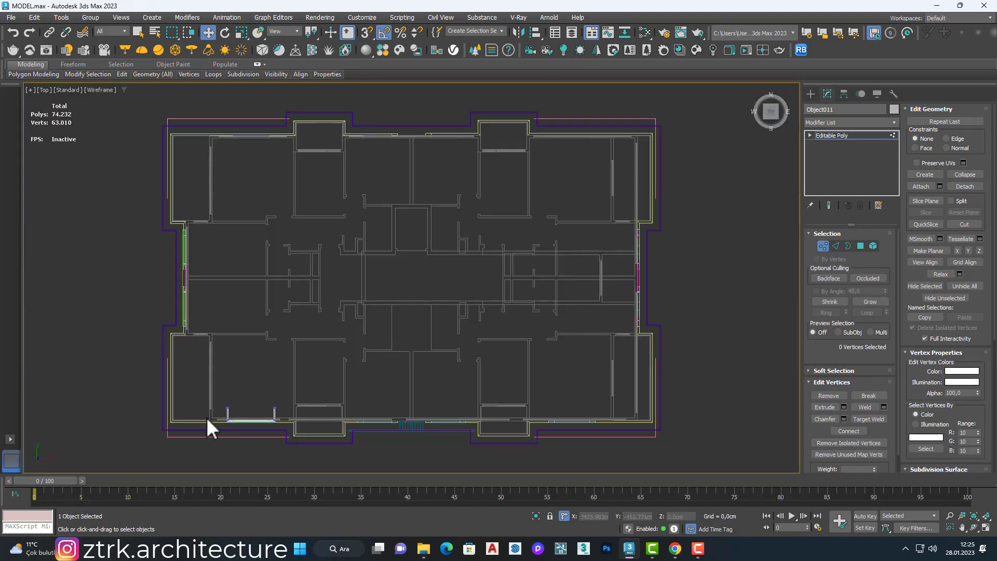
pyautogui.scroll(6, 206, 416)
pyautogui.moveTo(303, 308); pyautogui.dragTo(712, 391)
# Step: Move the left and right end vertices of the rails inward so they sit within the window frame's sides
pyautogui.scroll(5, 427, 415)
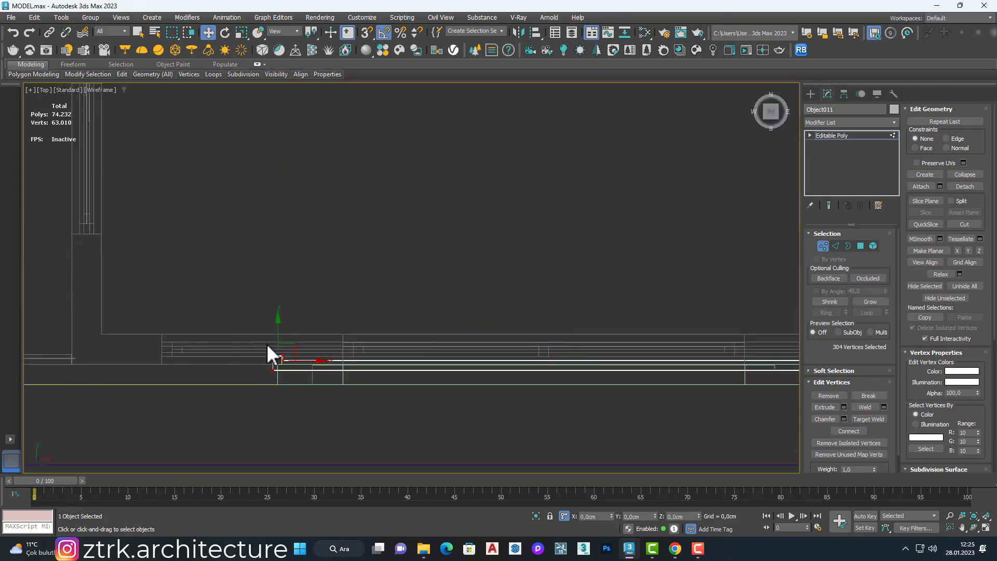
pyautogui.scroll(-3, 335, 360)
pyautogui.moveTo(571, 318); pyautogui.dragTo(625, 369)
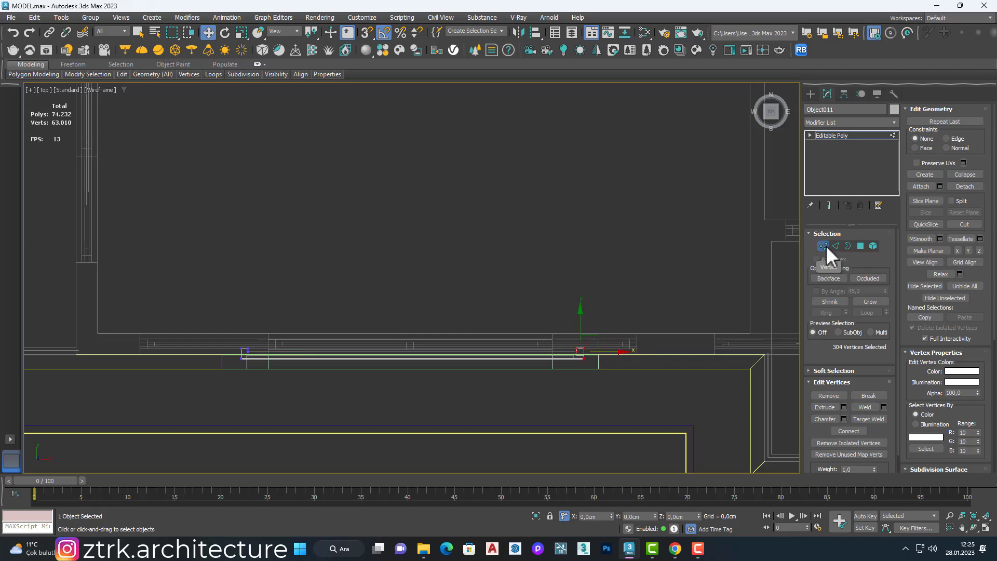
pyautogui.click(825, 246)
# Step: Move the rails and glass panel together by about -4.6 cm in Y into the depth of the window frame
pyautogui.press('F3')
pyautogui.press('u')
pyautogui.scroll(3, 566, 278)
pyautogui.keyDown('ctrl'); pyautogui.click(565, 278); pyautogui.keyUp('ctrl')
pyautogui.scroll(5, 566, 278)
pyautogui.moveTo(443, 350); pyautogui.dragTo(450, 358)
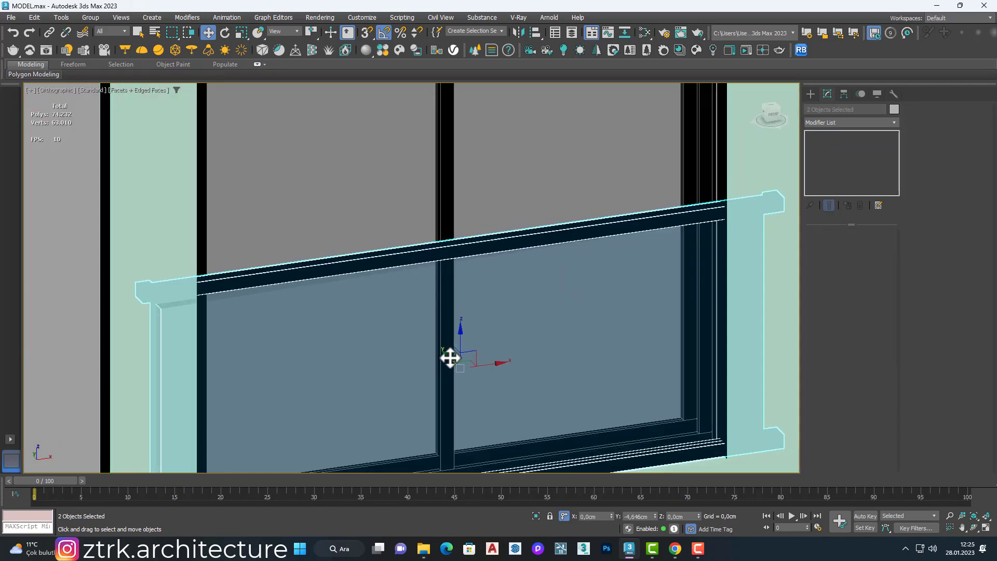
# Step: Select the four end vertices of the glass panel's left return, which protrudes past the rails in Top view
pyautogui.press('t')
pyautogui.scroll(-3, 463, 329)
pyautogui.press('F3')
pyautogui.scroll(5, 285, 312)
pyautogui.click(291, 347)
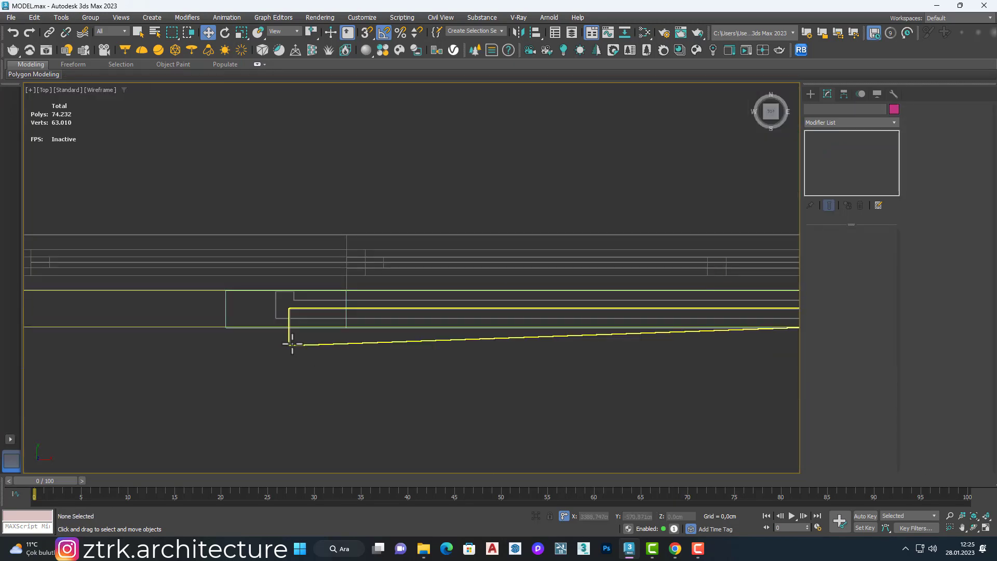
pyautogui.click(290, 344)
pyautogui.scroll(-3, 288, 340)
pyautogui.click(822, 245)
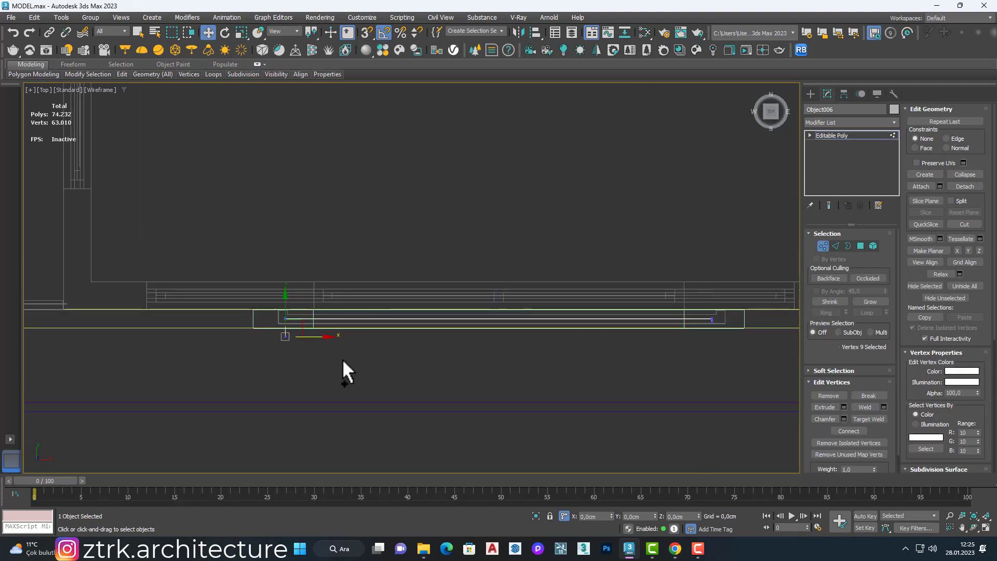
pyautogui.keyDown('ctrl'); pyautogui.moveTo(341, 359); pyautogui.dragTo(271, 332); pyautogui.keyUp('ctrl')
pyautogui.scroll(3, 272, 332)
pyautogui.press('p')
pyautogui.press('F3')
pyautogui.keyDown('alt'); pyautogui.moveTo(322, 269); pyautogui.dragTo(350, 230, button='middle'); pyautogui.keyUp('alt')
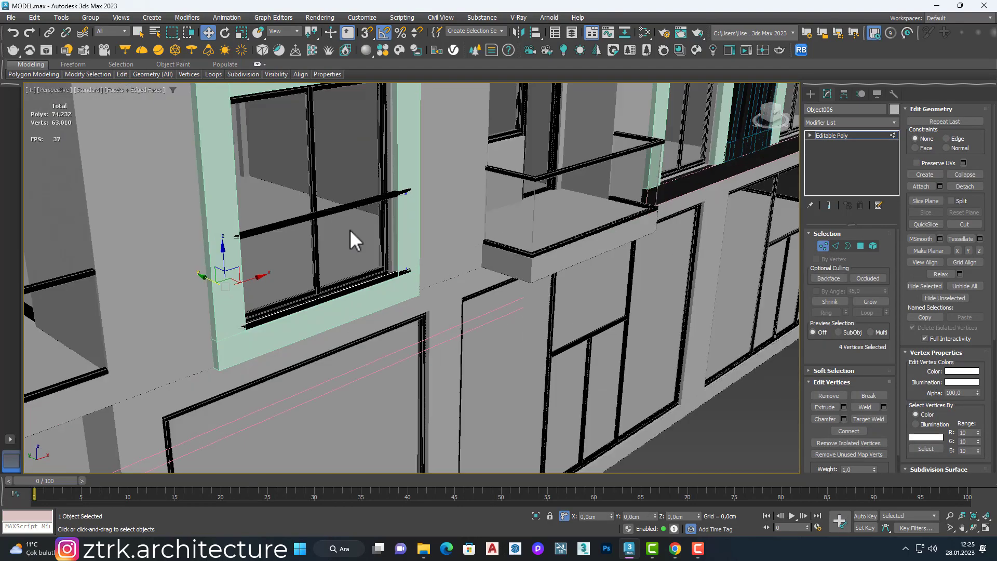
pyautogui.scroll(4, 370, 261)
pyautogui.scroll(-2, 371, 261)
# Step: Isolate the railing and adjust the eight end vertices of the glass panel's side returns to sit within the rails
pyautogui.keyDown('alt'); pyautogui.moveTo(324, 309); pyautogui.dragTo(278, 263, button='middle'); pyautogui.keyUp('alt')
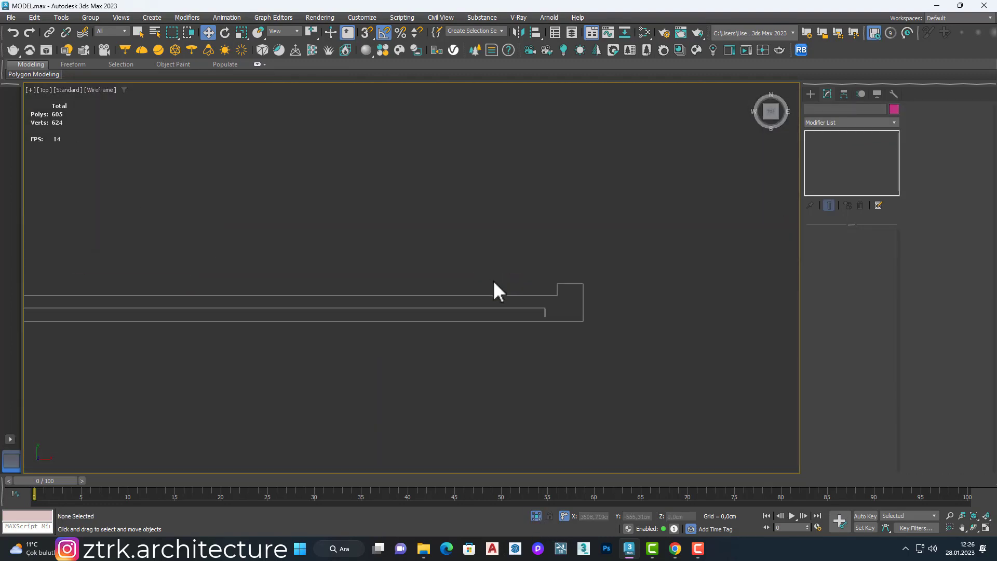
pyautogui.scroll(3, 512, 289)
pyautogui.scroll(-4, 522, 285)
pyautogui.click(522, 286)
pyautogui.scroll(3, 542, 298)
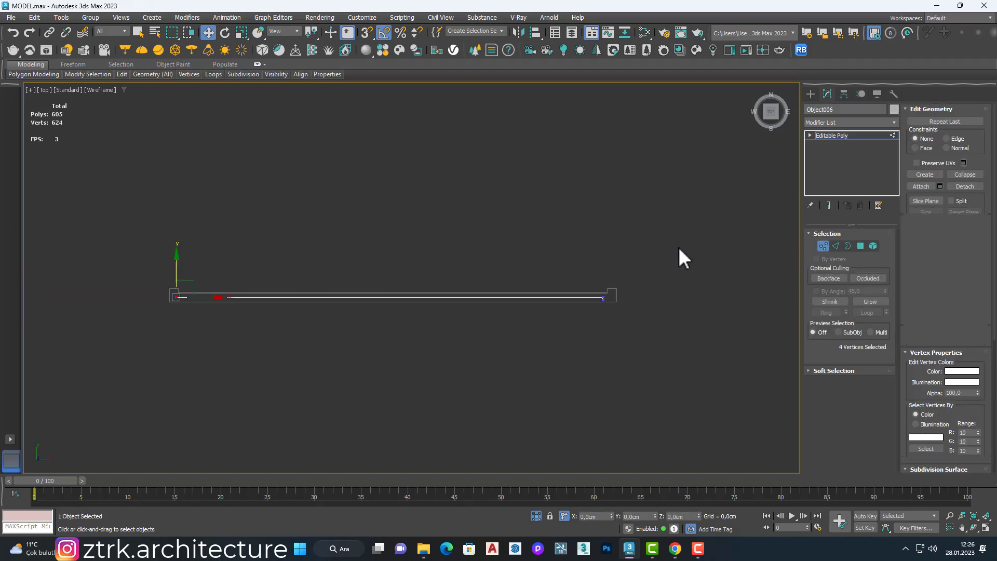
pyautogui.scroll(4, 679, 256)
pyautogui.moveTo(618, 363); pyautogui.dragTo(673, 375)
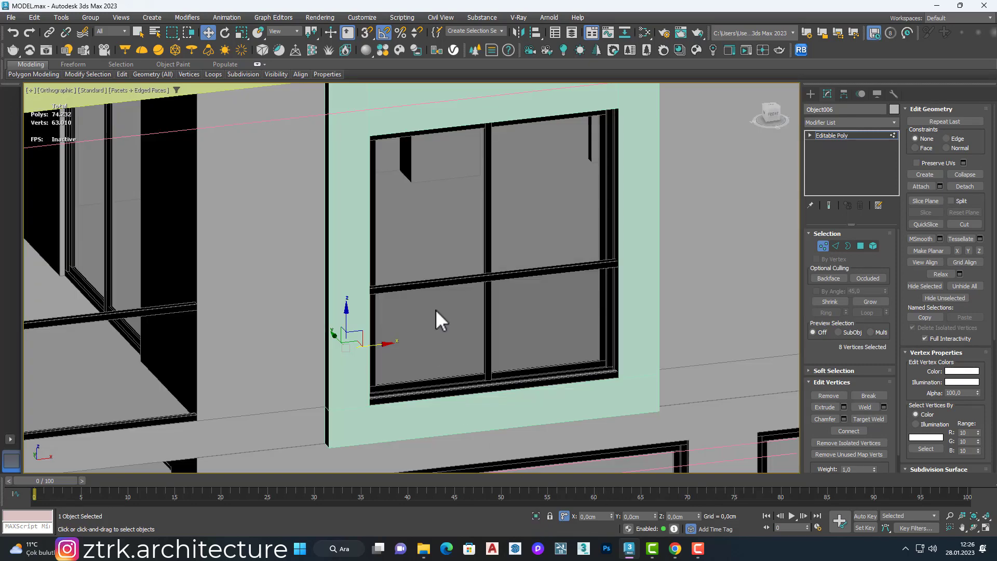
# Step: Show the whole building again and group the rails with the glass panel
pyautogui.click(438, 318)
pyautogui.keyDown('ctrl'); pyautogui.click(493, 275); pyautogui.keyUp('ctrl')
pyautogui.click(91, 18)
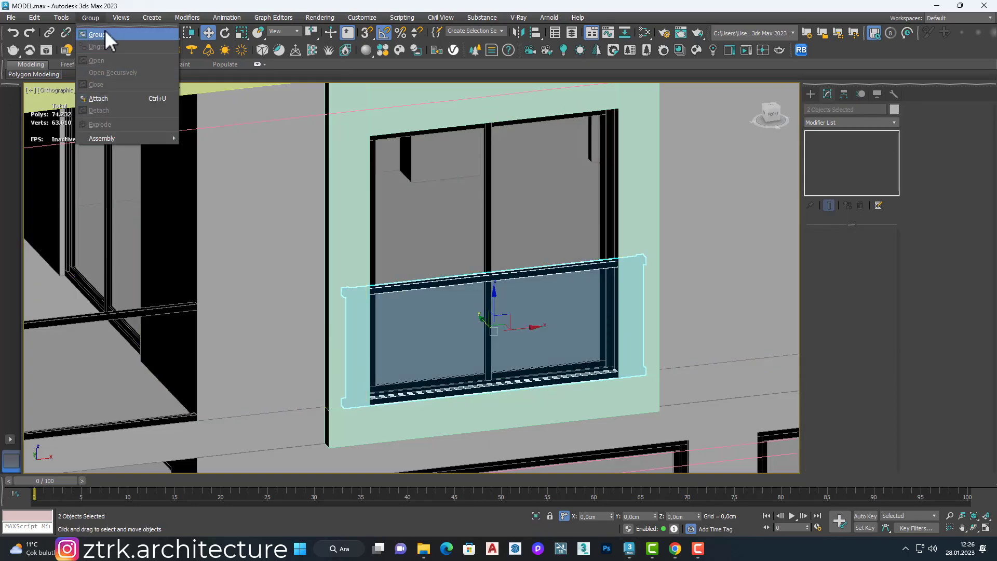
pyautogui.click(106, 35)
pyautogui.press('Return')
# Step: Array the railing group upward with a 300 cm Z increment, giving one railing on each of the five residential floors
pyautogui.scroll(-5, 271, 340)
pyautogui.scroll(2, 382, 367)
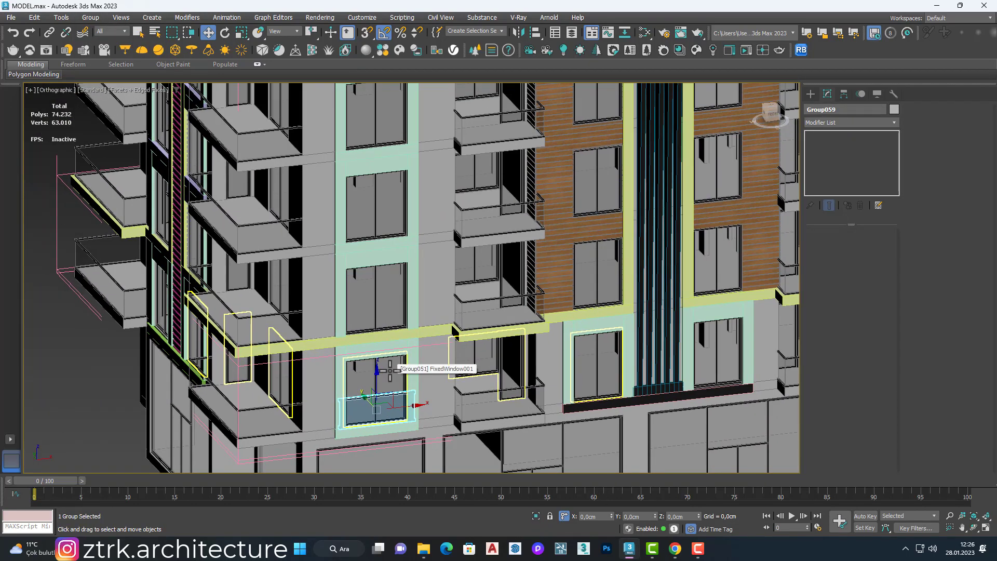
pyautogui.click(62, 18)
pyautogui.click(76, 214)
pyautogui.moveTo(432, 225); pyautogui.dragTo(352, 221)
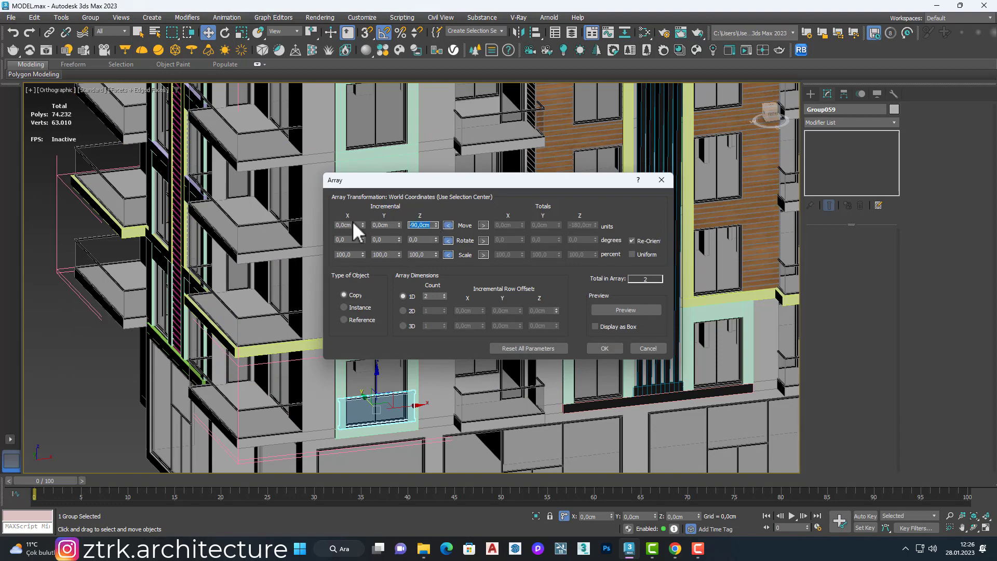
pyautogui.write('300')
pyautogui.click(444, 294)
pyautogui.click(443, 294)
pyautogui.click(444, 294)
pyautogui.click(626, 310)
pyautogui.scroll(-5, 389, 151)
pyautogui.moveTo(390, 89); pyautogui.dragTo(383, 209, button='middle')
pyautogui.click(607, 348)
# Step: Select the five stacked window railings and combine them into one group
pyautogui.scroll(3, 379, 368)
pyautogui.keyDown('ctrl'); pyautogui.click(372, 185); pyautogui.keyUp('ctrl')
pyautogui.keyDown('ctrl'); pyautogui.click(383, 209); pyautogui.keyUp('ctrl')
pyautogui.scroll(-3, 382, 209)
pyautogui.click(91, 18)
pyautogui.click(102, 34)
pyautogui.click(503, 306)
# Step: With 3D snap on, copy the railing column onto the green-framed windows at the other end of the front facade
pyautogui.moveTo(511, 286); pyautogui.dragTo(360, 291, button='middle')
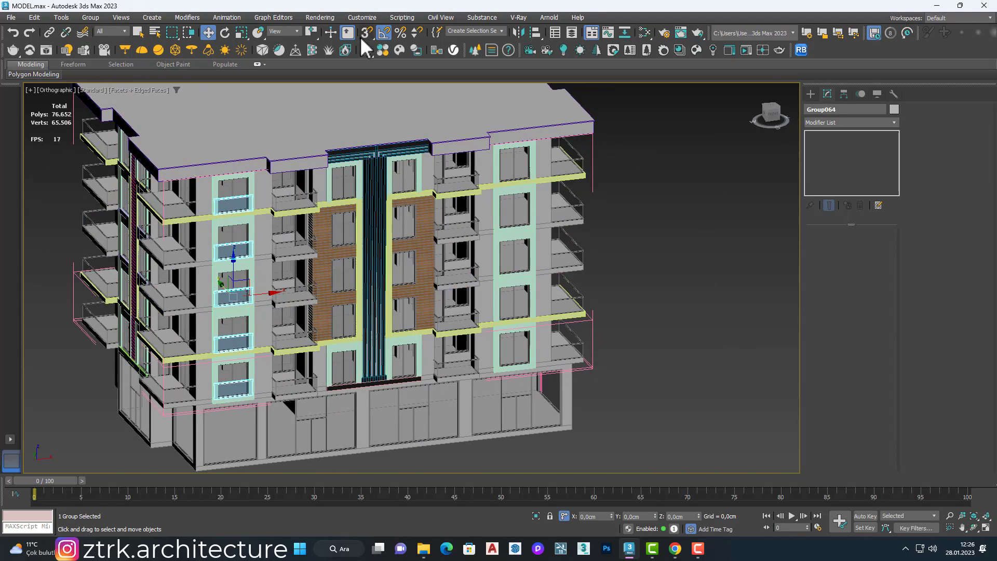
pyautogui.click(365, 35)
pyautogui.keyDown('shift'); pyautogui.moveTo(259, 294); pyautogui.dragTo(514, 229); pyautogui.keyUp('shift')
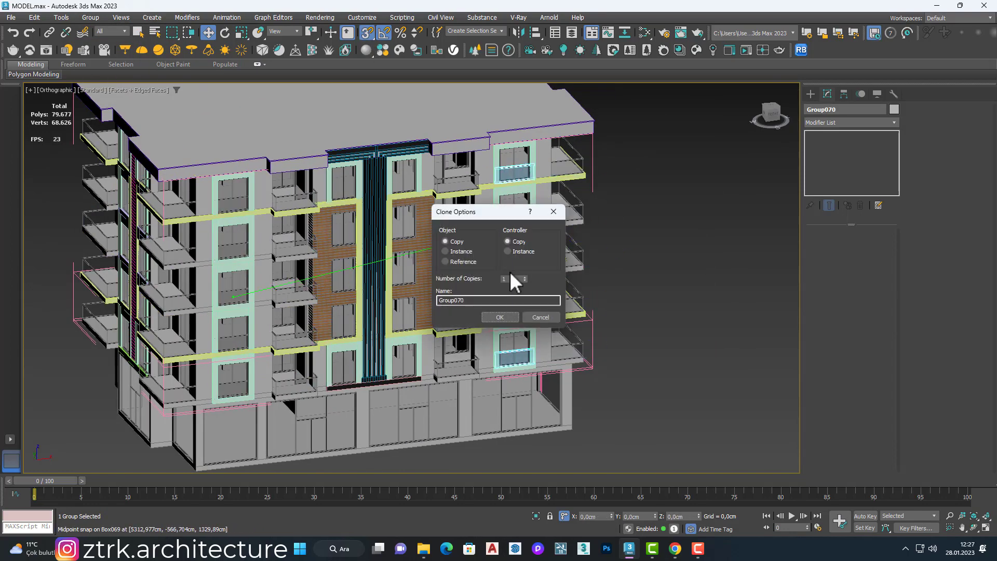
pyautogui.click(499, 318)
pyautogui.scroll(5, 532, 166)
pyautogui.scroll(-6, 527, 173)
pyautogui.scroll(2, 372, 241)
pyautogui.moveTo(301, 260)
pyautogui.keyDown('alt'); pyautogui.mouseDown(button='middle')
pyautogui.moveTo(372, 240)
pyautogui.moveTo(294, 233)
pyautogui.moveTo(282, 280)
pyautogui.mouseUp(button='middle'); pyautogui.keyUp('alt')
pyautogui.scroll(-3, 373, 240)
# Step: Copy the railing column out toward the side facade and rotate it to face that side
pyautogui.moveTo(551, 213); pyautogui.dragTo(366, 258, button='middle')
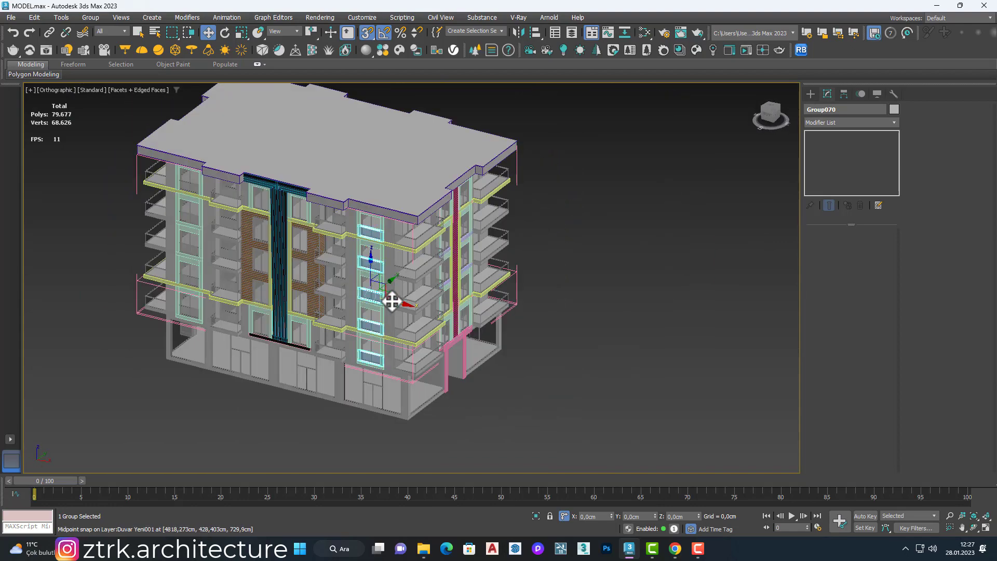
pyautogui.moveTo(474, 328); pyautogui.dragTo(494, 334)
pyautogui.press('e')
pyautogui.moveTo(539, 303); pyautogui.dragTo(535, 302)
pyautogui.press('w')
pyautogui.keyDown('alt'); pyautogui.moveTo(535, 302); pyautogui.dragTo(483, 311, button='middle'); pyautogui.keyUp('alt')
# Step: Snap the rotated railing column onto the green-framed windows on one side of the side facade's slatted strip
pyautogui.scroll(3, 483, 311)
pyautogui.moveTo(510, 317); pyautogui.dragTo(555, 277)
pyautogui.scroll(2, 578, 318)
pyautogui.moveTo(584, 328); pyautogui.dragTo(559, 298)
pyautogui.scroll(5, 559, 290)
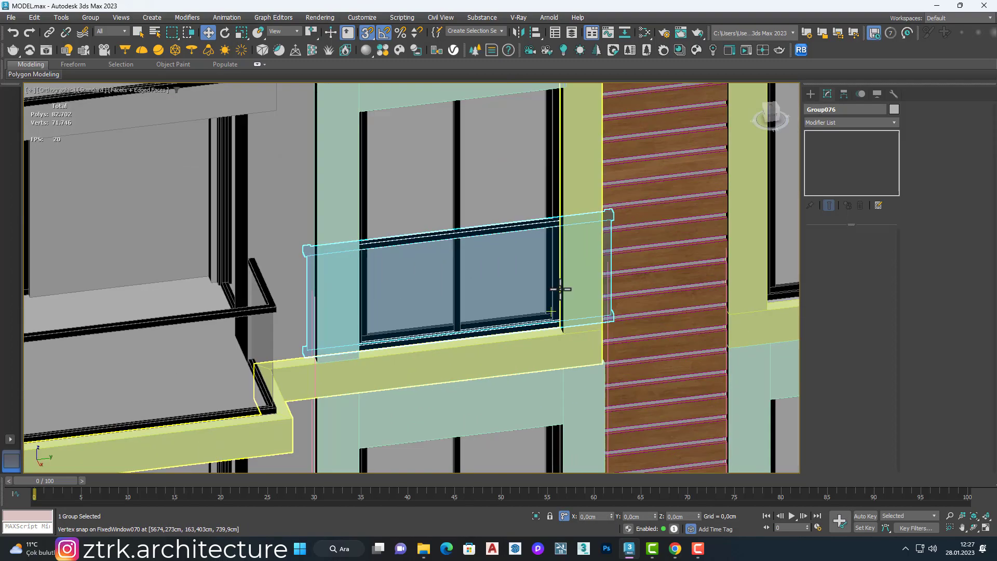
pyautogui.scroll(-4, 559, 289)
pyautogui.keyDown('alt'); pyautogui.moveTo(559, 289); pyautogui.dragTo(546, 255, button='middle'); pyautogui.keyUp('alt')
pyautogui.scroll(-1, 543, 295)
pyautogui.scroll(-2, 548, 293)
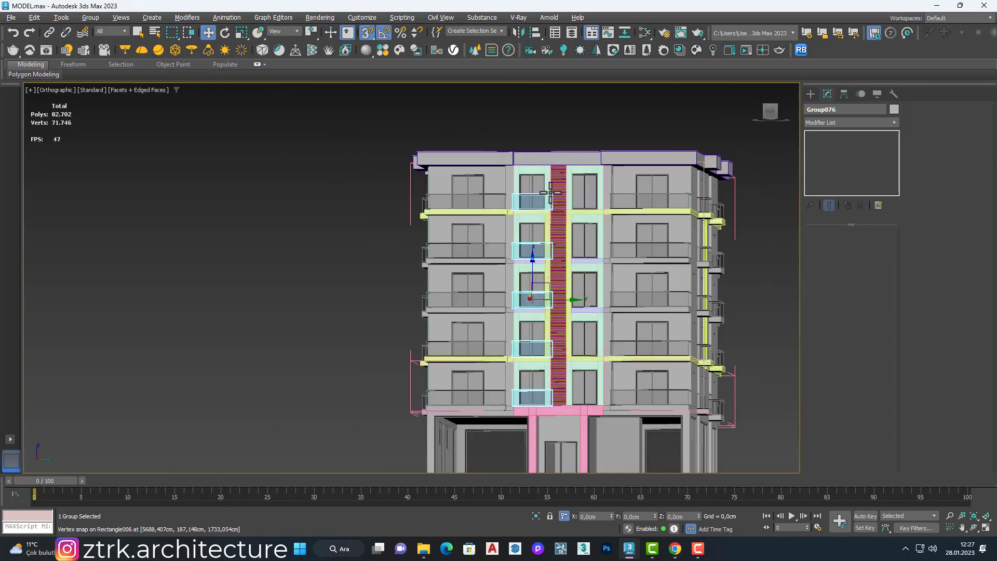
# Step: Add an Edit Poly modifier to the side railing column and move its end vertices to fit the window frames' width
pyautogui.click(837, 123)
pyautogui.click(837, 223)
pyautogui.press('1')
pyautogui.scroll(8, 550, 397)
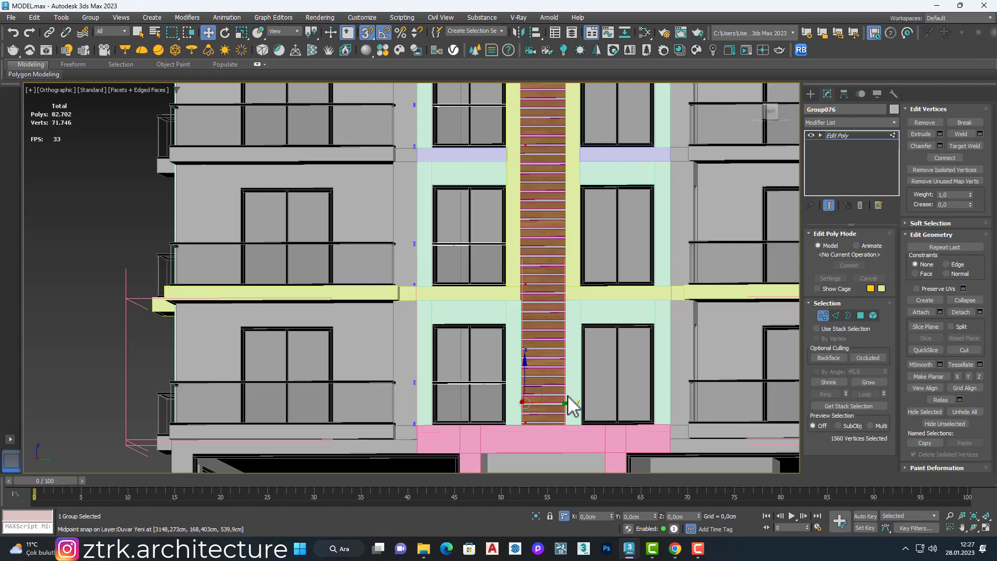
pyautogui.scroll(-8, 526, 400)
pyautogui.scroll(8, 495, 382)
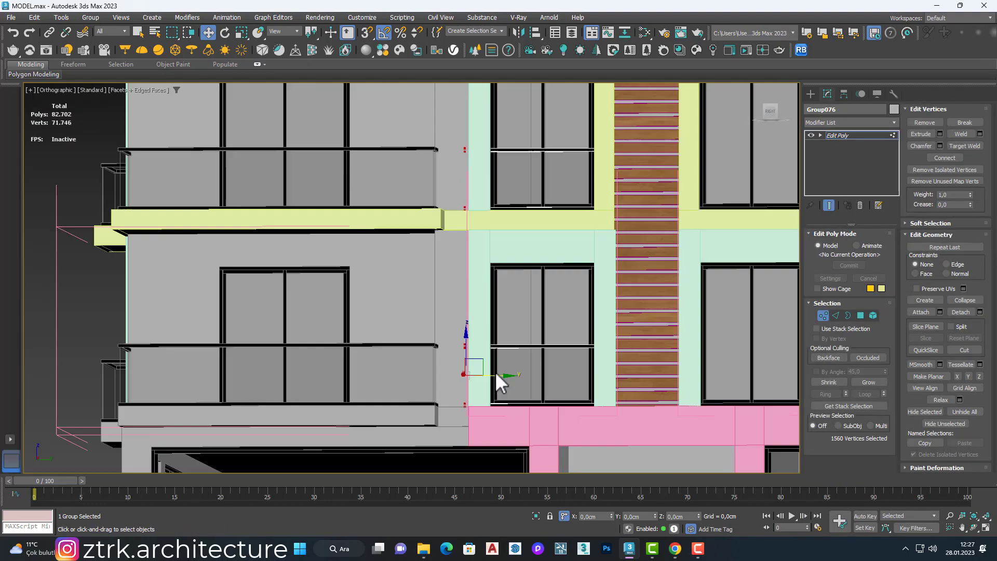
# Step: Leave vertex editing and move the side railing column about 9.4 cm in X to set its depth in the window frames
pyautogui.click(825, 315)
pyautogui.keyDown('alt'); pyautogui.moveTo(524, 260); pyautogui.dragTo(556, 303, button='middle'); pyautogui.keyUp('alt')
pyautogui.scroll(5, 549, 297)
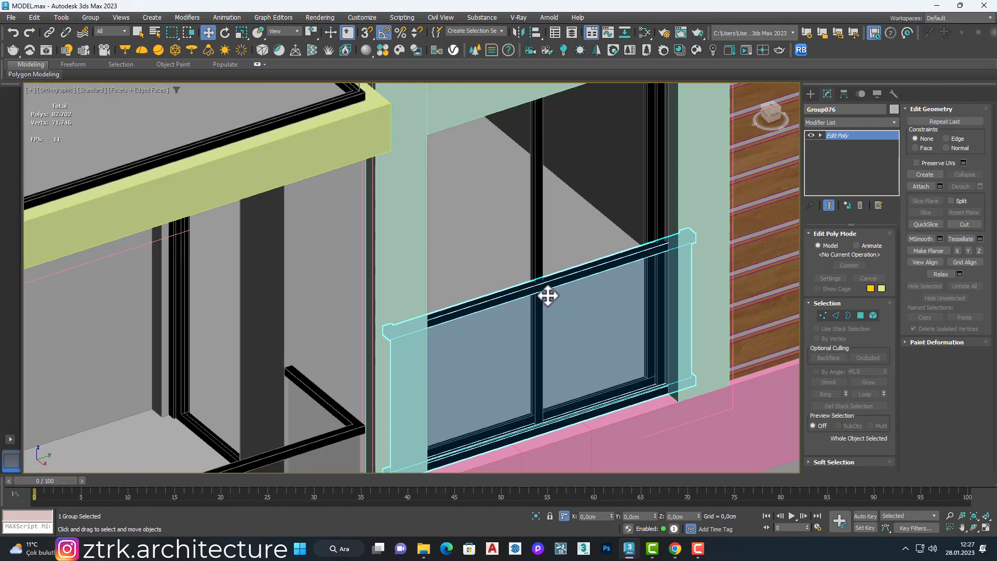
pyautogui.scroll(-8, 559, 280)
pyautogui.scroll(7, 560, 289)
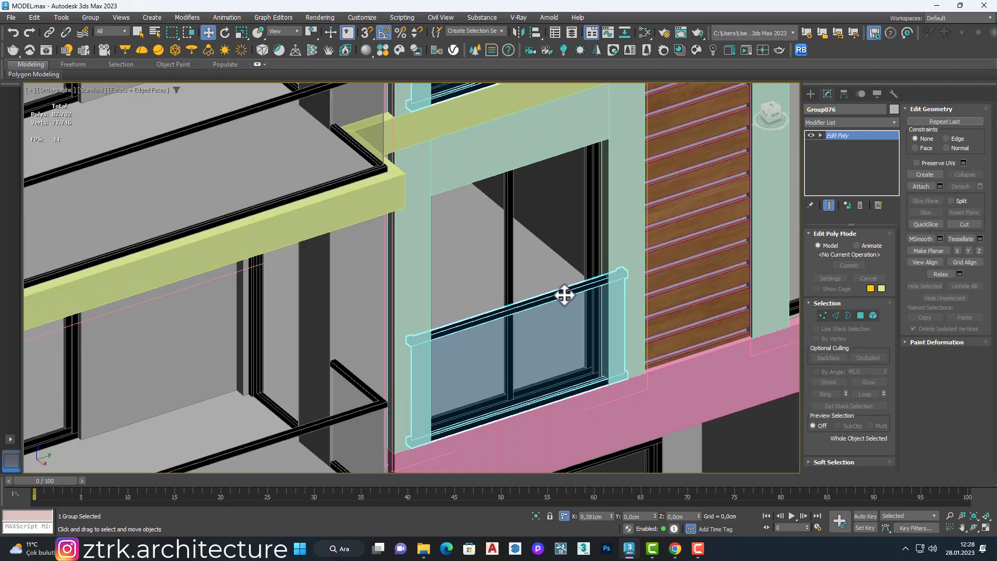
pyautogui.scroll(-7, 564, 294)
# Step: Copy the side railing column across the slatted strip onto the neighbouring green-framed windows
pyautogui.keyDown('alt'); pyautogui.moveTo(562, 294); pyautogui.dragTo(441, 290, button='middle'); pyautogui.keyUp('alt')
pyautogui.scroll(-4, 574, 254)
pyautogui.scroll(4, 444, 215)
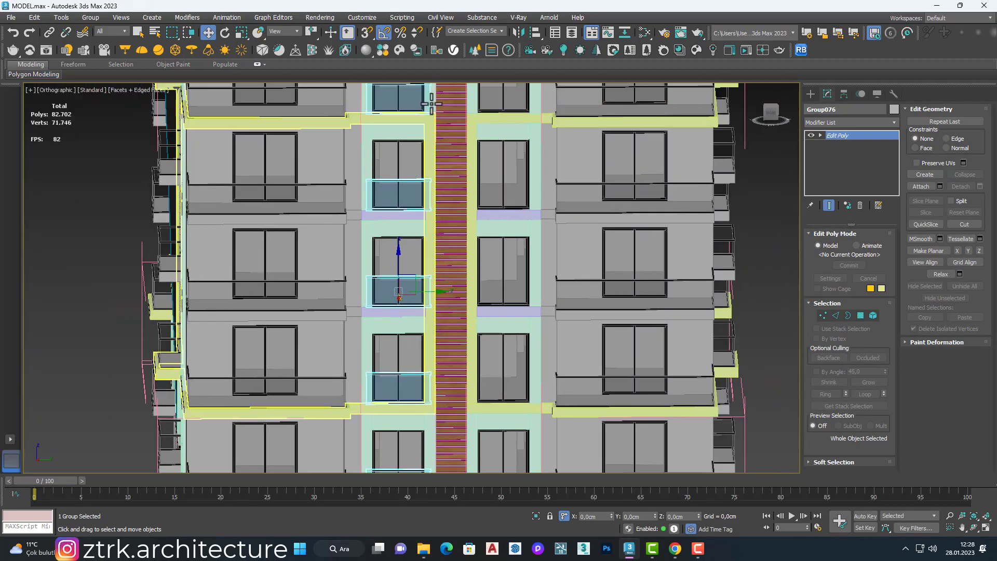
pyautogui.keyDown('shift'); pyautogui.moveTo(423, 292); pyautogui.dragTo(500, 305); pyautogui.keyUp('shift')
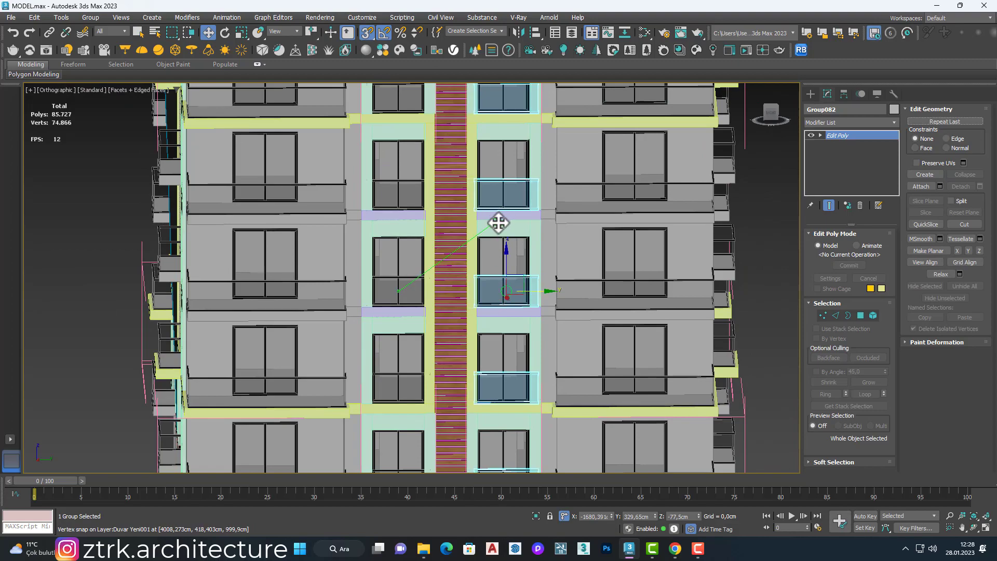
pyautogui.keyDown('shift'); pyautogui.moveTo(499, 223); pyautogui.dragTo(498, 222); pyautogui.keyUp('shift')
pyautogui.click(495, 319)
# Step: Turn snapping off and shift the copied column along Y to line up with its windows
pyautogui.scroll(5, 501, 197)
pyautogui.moveTo(501, 198); pyautogui.dragTo(457, 88, button='middle')
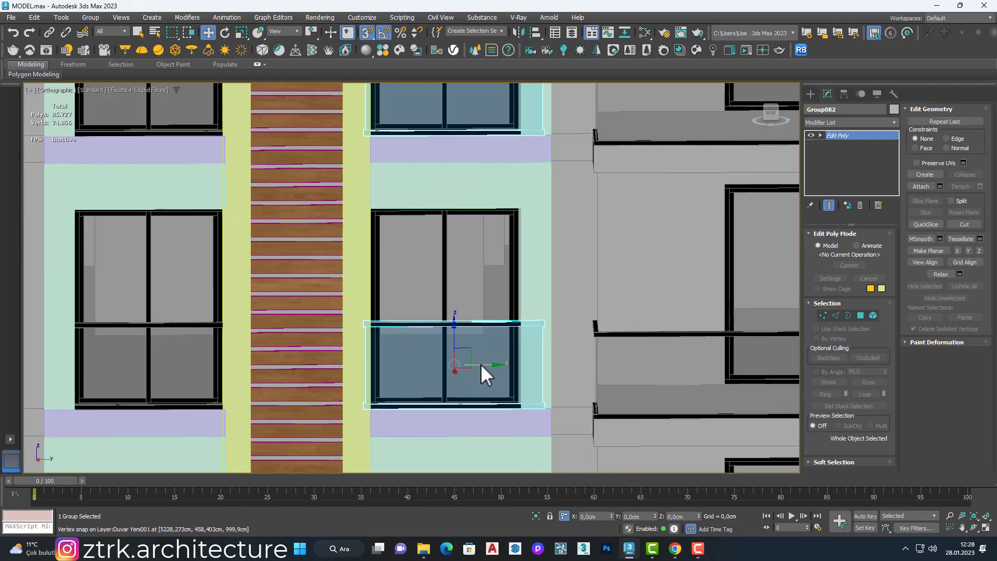
pyautogui.press('s')
pyautogui.moveTo(480, 364); pyautogui.dragTo(472, 367)
pyautogui.scroll(-6, 489, 348)
pyautogui.moveTo(489, 347)
pyautogui.keyDown('alt'); pyautogui.mouseDown(button='middle')
pyautogui.moveTo(521, 392)
pyautogui.moveTo(545, 301)
pyautogui.moveTo(538, 333)
pyautogui.mouseUp(button='middle'); pyautogui.keyUp('alt')
# Step: Copy both side railing columns to the opposite side of the building and rotate them about Z to face outward
pyautogui.scroll(-3, 545, 301)
pyautogui.click(609, 296)
pyautogui.scroll(3, 482, 258)
pyautogui.click(483, 258)
pyautogui.keyDown('ctrl'); pyautogui.click(516, 256); pyautogui.keyUp('ctrl')
pyautogui.scroll(-3, 516, 257)
pyautogui.keyDown('shift'); pyautogui.moveTo(528, 346); pyautogui.dragTo(169, 313); pyautogui.keyUp('shift')
pyautogui.click(496, 317)
pyautogui.moveTo(112, 317)
pyautogui.mouseDown(button='middle')
pyautogui.moveTo(426, 293)
pyautogui.moveTo(490, 267)
pyautogui.mouseUp(button='middle')
pyautogui.scroll(3, 463, 325)
pyautogui.press('e')
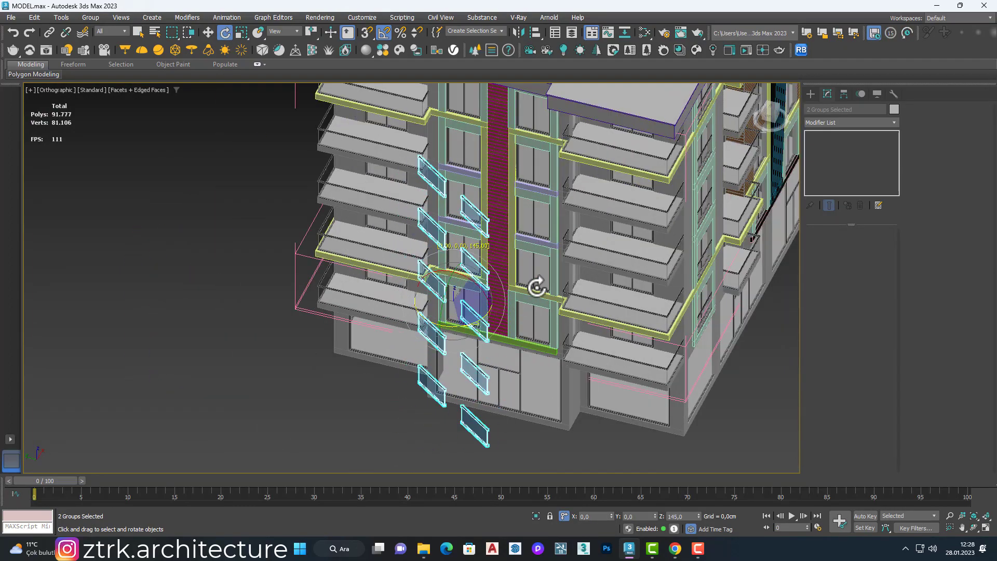
pyautogui.moveTo(536, 286); pyautogui.dragTo(549, 276)
# Step: Move the two rotated railing columns into place on the windows flanking the opposite facade's slatted strip
pyautogui.scroll(12, 535, 224)
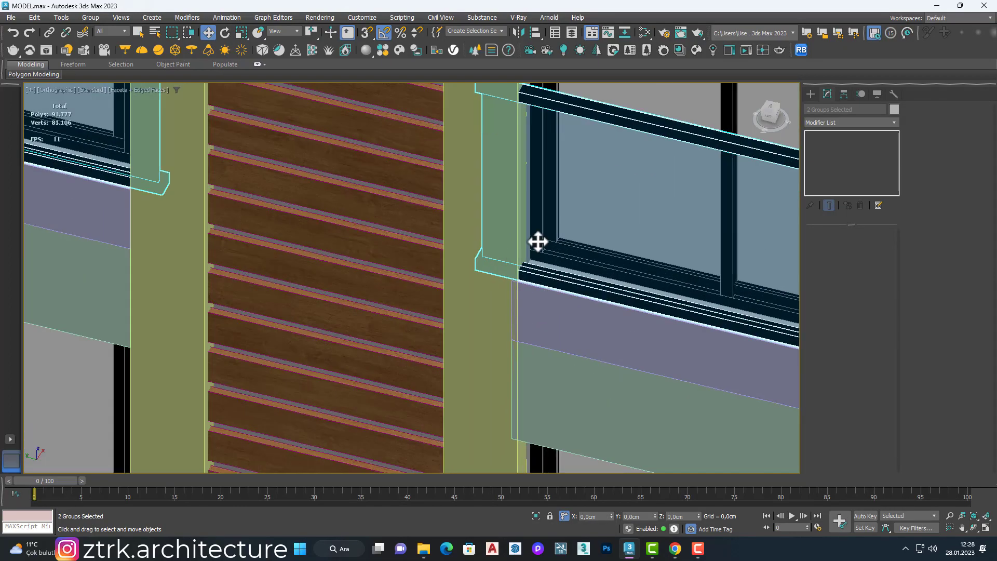
pyautogui.moveTo(528, 285); pyautogui.dragTo(462, 240, button='middle')
pyautogui.scroll(-12, 453, 186)
pyautogui.click(613, 223)
pyautogui.scroll(-5, 462, 240)
pyautogui.scroll(8, 519, 294)
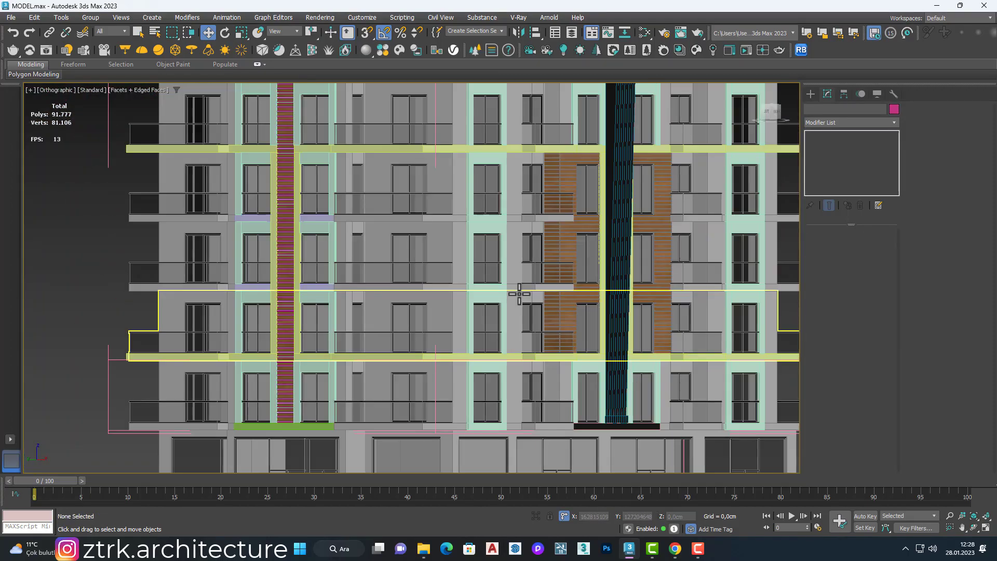
# Step: Copy the front railing column onto the windows in the wood-slatted facade beside the dark vertical fins and align it
pyautogui.press('p')
pyautogui.scroll(5, 419, 360)
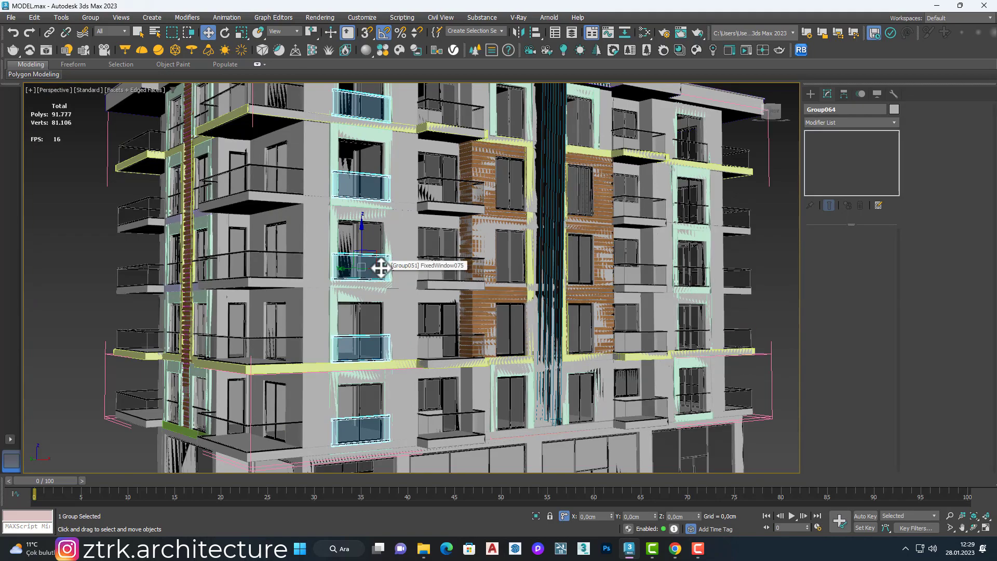
pyautogui.click(530, 279)
pyautogui.keyDown('shift'); pyautogui.moveTo(530, 278); pyautogui.dragTo(530, 278); pyautogui.keyUp('shift')
pyautogui.click(498, 317)
pyautogui.scroll(8, 523, 266)
pyautogui.moveTo(523, 266)
pyautogui.keyDown('alt'); pyautogui.mouseDown(button='middle')
pyautogui.moveTo(488, 291)
pyautogui.moveTo(378, 218)
pyautogui.moveTo(621, 237)
pyautogui.moveTo(594, 255)
pyautogui.mouseUp(button='middle'); pyautogui.keyUp('alt')
pyautogui.scroll(-10, 503, 281)
pyautogui.scroll(10, 505, 288)
pyautogui.scroll(5, 435, 257)
pyautogui.scroll(-10, 649, 382)
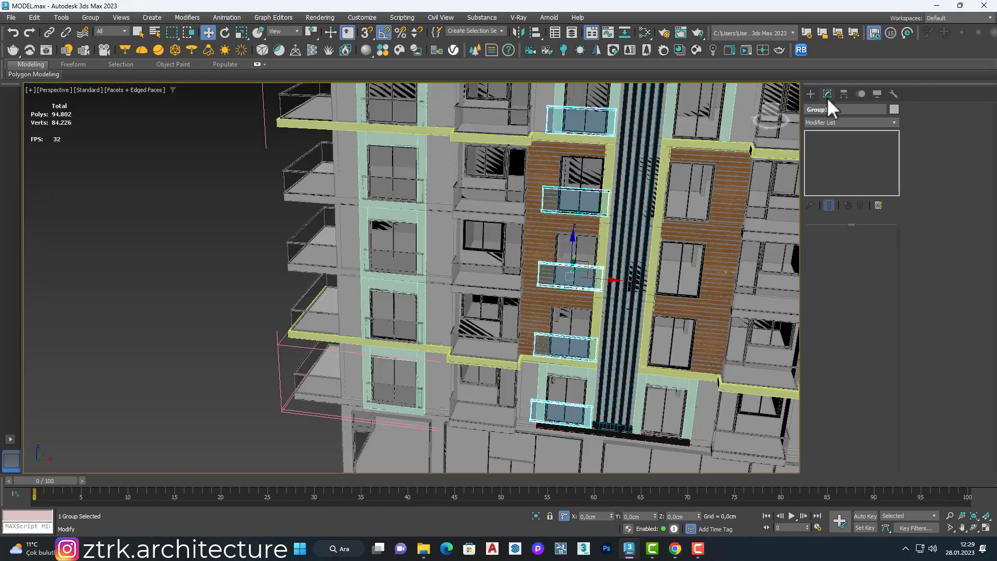
# Step: Add an Edit Poly modifier to the new railing column and select the vertices at the end nearest the fins on all floors
pyautogui.click(829, 123)
pyautogui.click(825, 160)
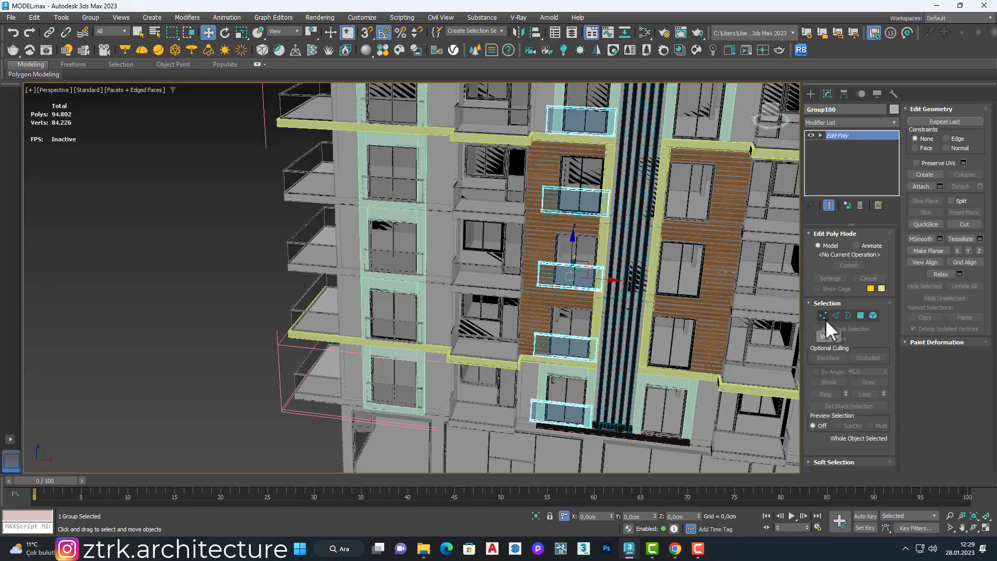
pyautogui.click(823, 316)
pyautogui.scroll(-4, 586, 275)
pyautogui.keyDown('alt'); pyautogui.moveTo(587, 291); pyautogui.dragTo(592, 244, button='middle'); pyautogui.keyUp('alt')
pyautogui.moveTo(584, 145); pyautogui.dragTo(629, 411)
# Step: Try to select the open slat borders beside the window opening in the isolated wood cladding
pyautogui.scroll(10, 621, 392)
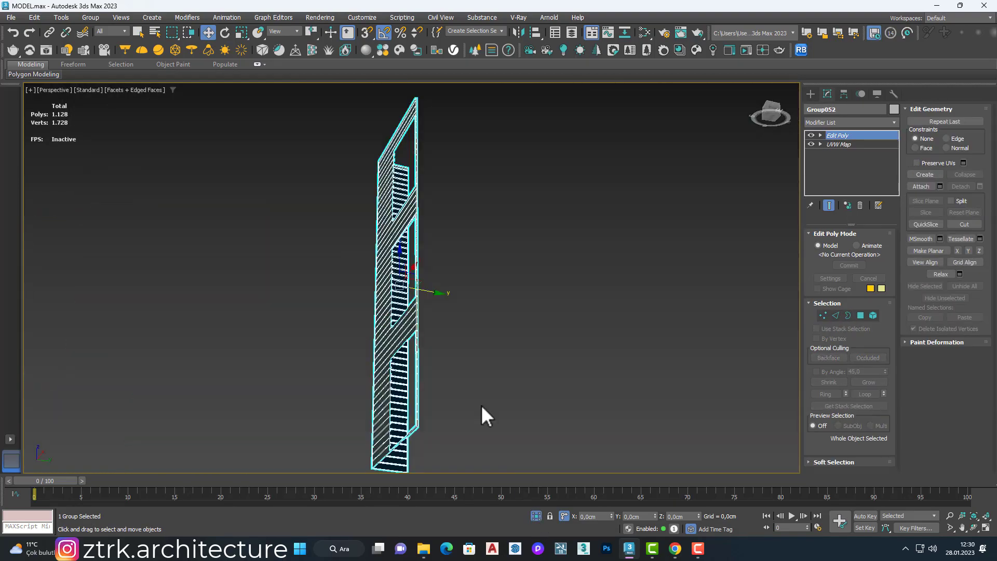
pyautogui.click(481, 404)
pyautogui.keyDown('alt'); pyautogui.moveTo(409, 260); pyautogui.dragTo(334, 347, button='middle'); pyautogui.keyUp('alt')
pyautogui.scroll(10, 384, 192)
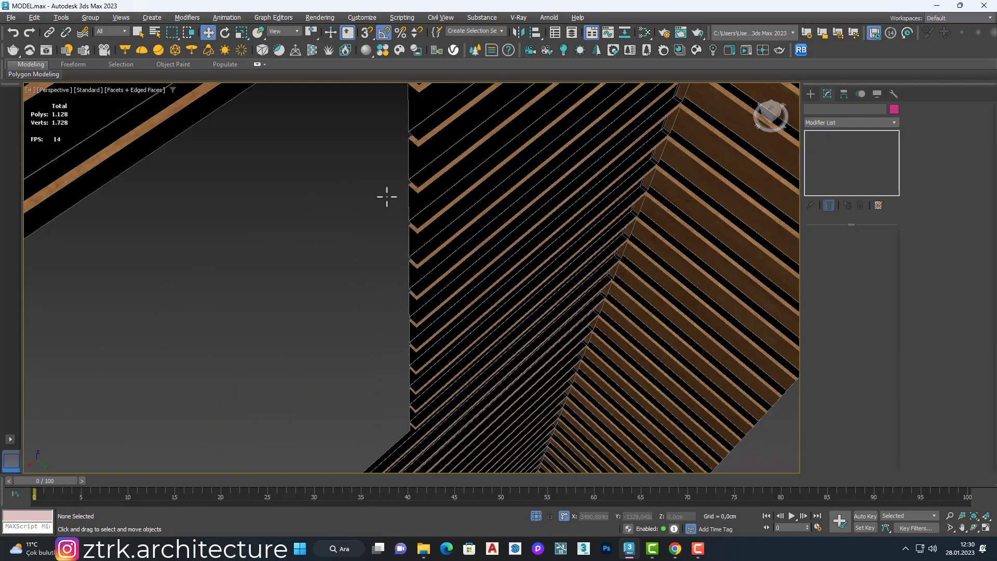
pyautogui.scroll(-5, 386, 197)
pyautogui.scroll(6, 389, 142)
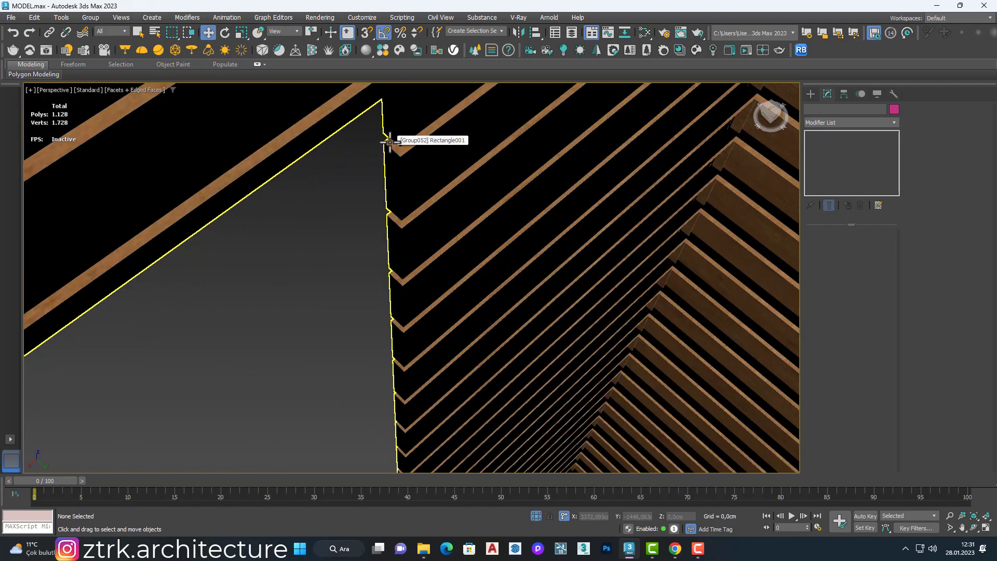
pyautogui.click(390, 141)
pyautogui.click(848, 316)
pyautogui.click(394, 146)
pyautogui.scroll(-5, 394, 151)
pyautogui.scroll(4, 481, 90)
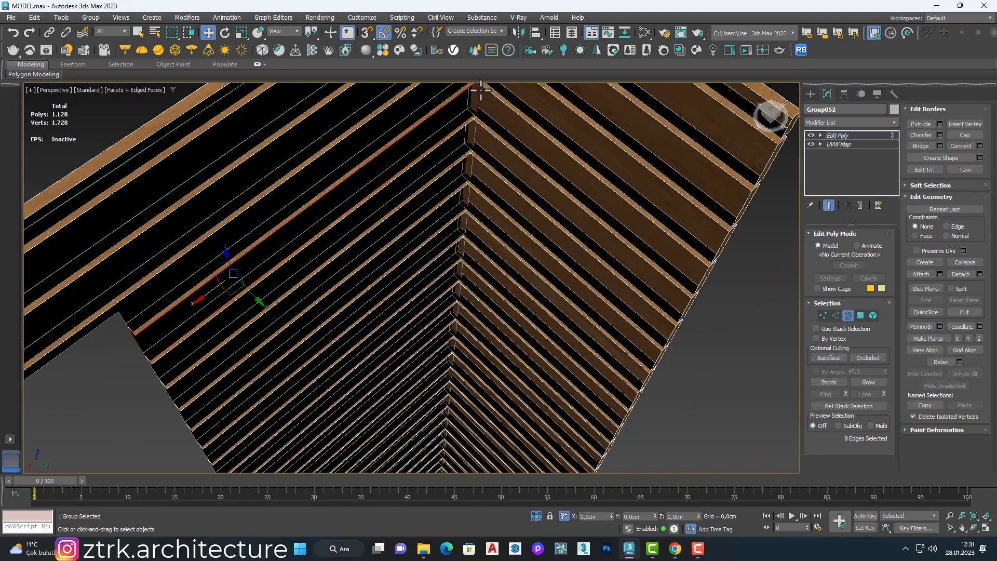
pyautogui.moveTo(321, 196); pyautogui.dragTo(485, 149, button='middle')
# Step: Select the slat end edges along the left side of the cladding's window opening in Front view
pyautogui.press('2')
pyautogui.click(303, 286)
pyautogui.press('f')
pyautogui.scroll(12, 345, 211)
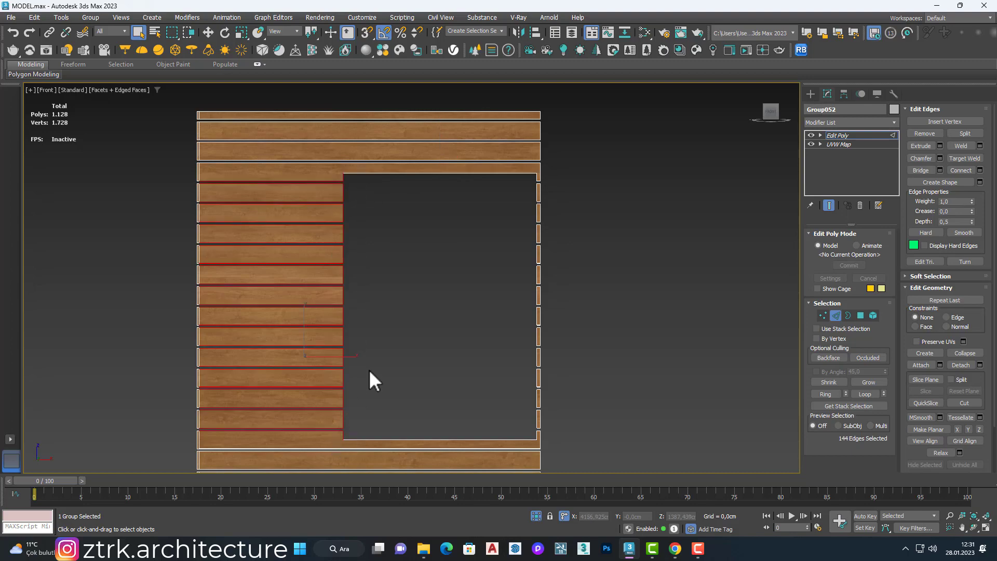
pyautogui.click(373, 331)
pyautogui.click(344, 175)
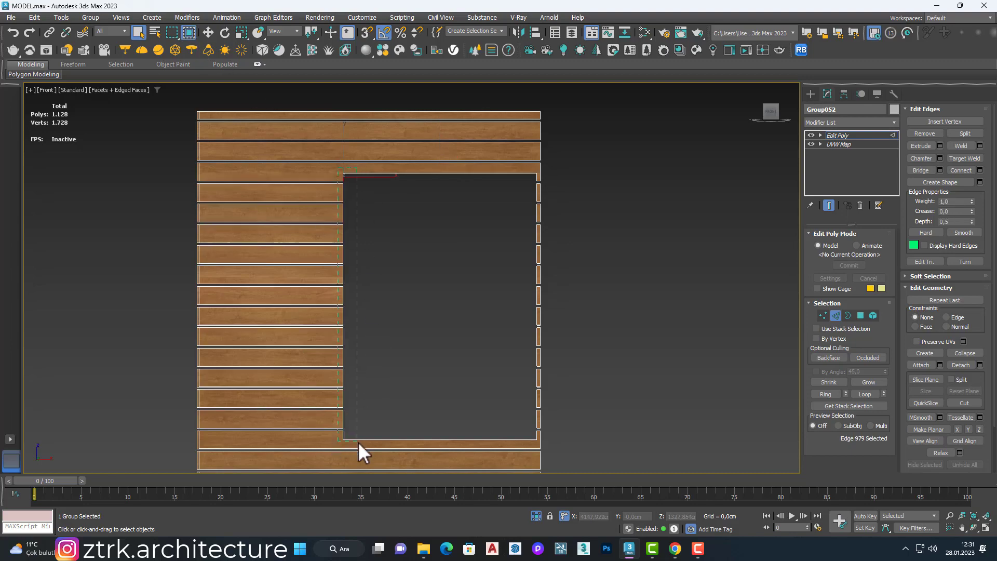
pyautogui.moveTo(358, 441); pyautogui.dragTo(358, 441)
pyautogui.keyDown('alt'); pyautogui.moveTo(357, 436); pyautogui.dragTo(287, 319, button='middle'); pyautogui.keyUp('alt')
# Step: Extrude the selected slat end edges inward along Y to give the opening's side thickness
pyautogui.scroll(6, 287, 317)
pyautogui.press('w')
pyautogui.scroll(-2, 418, 357)
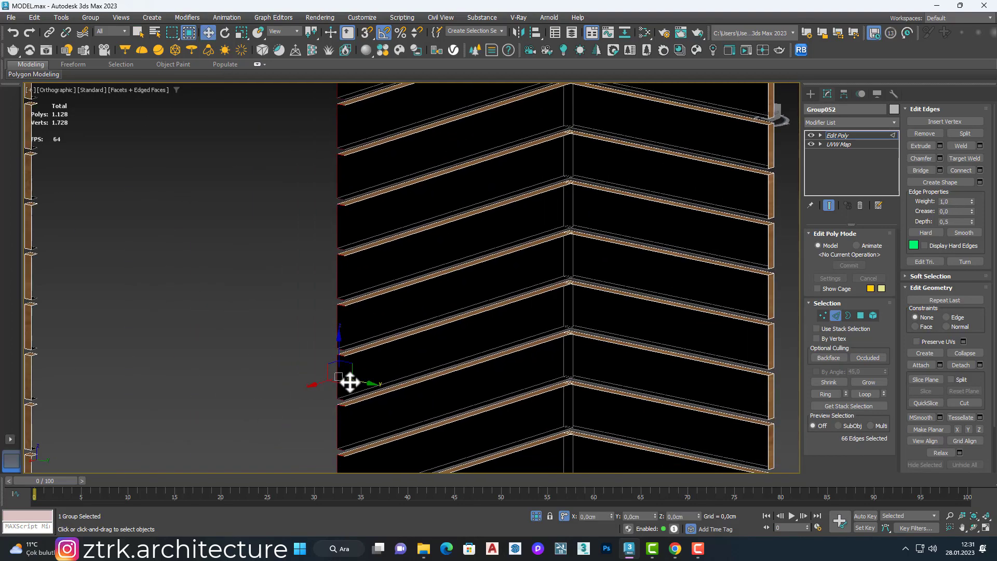
pyautogui.scroll(4, 352, 380)
pyautogui.keyDown('shift'); pyautogui.moveTo(350, 369); pyautogui.dragTo(362, 372); pyautogui.keyUp('shift')
pyautogui.scroll(-6, 378, 340)
pyautogui.keyDown('alt'); pyautogui.moveTo(385, 332); pyautogui.dragTo(580, 331, button='middle'); pyautogui.keyUp('alt')
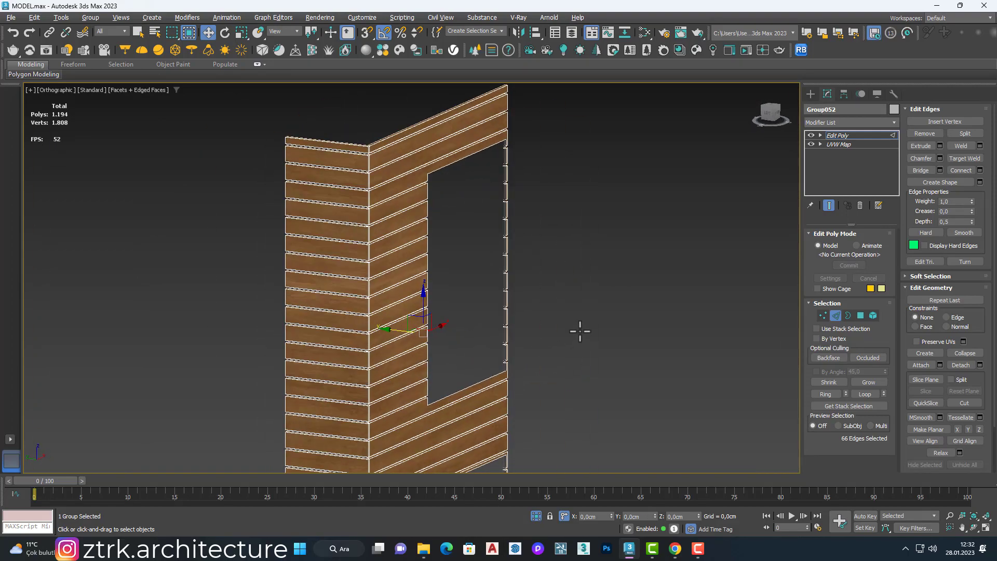
# Step: Bring back the full building and examine the closed side of the cladding's opening against the window
pyautogui.keyDown('alt'); pyautogui.moveTo(539, 303); pyautogui.dragTo(457, 317, button='middle'); pyautogui.keyUp('alt')
pyautogui.click(536, 516)
pyautogui.keyDown('alt'); pyautogui.moveTo(481, 389); pyautogui.dragTo(415, 371, button='middle'); pyautogui.keyUp('alt')
pyautogui.scroll(5, 418, 363)
pyautogui.moveTo(420, 366); pyautogui.dragTo(496, 340, button='middle')
pyautogui.scroll(-5, 426, 382)
pyautogui.scroll(-4, 571, 363)
pyautogui.scroll(4, 638, 240)
pyautogui.keyDown('alt'); pyautogui.moveTo(599, 404); pyautogui.dragTo(500, 267, button='middle'); pyautogui.keyUp('alt')
pyautogui.scroll(-5, 638, 240)
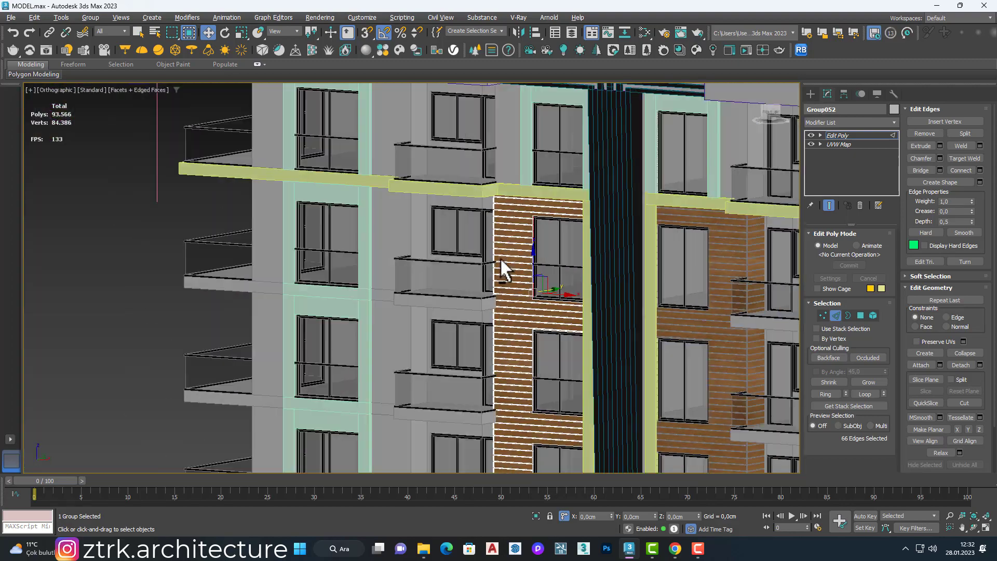
# Step: Isolate the wood cladding and select the slat end edges along the left side of the next window opening in Front view
pyautogui.scroll(6, 529, 335)
pyautogui.click(536, 515)
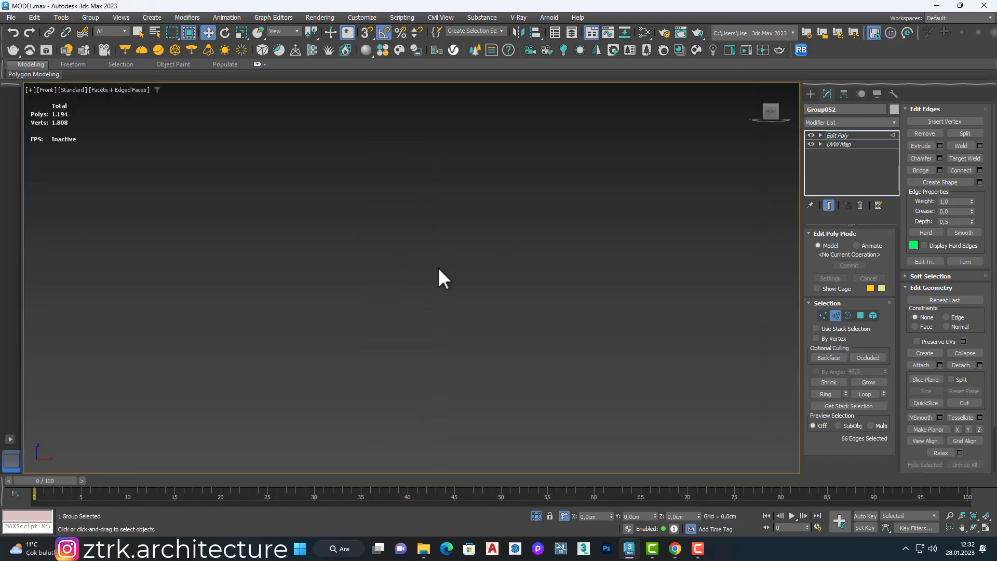
pyautogui.press('z')
pyautogui.scroll(4, 416, 231)
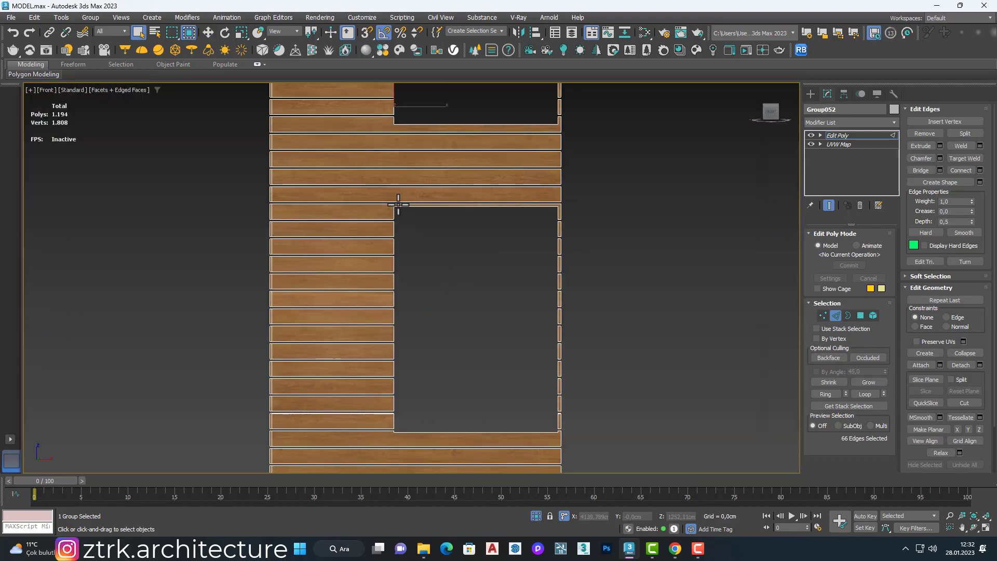
pyautogui.scroll(2, 396, 207)
pyautogui.click(397, 207)
pyautogui.scroll(-2, 382, 291)
pyautogui.keyDown('ctrl'); pyautogui.moveTo(395, 203); pyautogui.dragTo(367, 468); pyautogui.keyUp('ctrl')
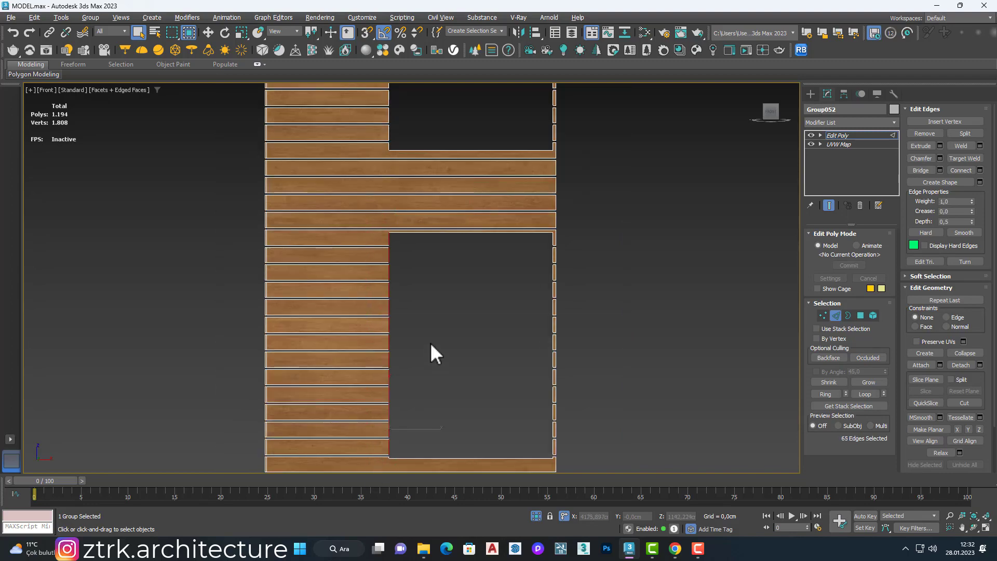
pyautogui.keyDown('alt'); pyautogui.moveTo(431, 343); pyautogui.dragTo(365, 350, button='middle'); pyautogui.keyUp('alt')
# Step: Extrude the selected slat end edges of this opening inward to close its left side
pyautogui.press('w')
pyautogui.moveTo(374, 323); pyautogui.dragTo(375, 324)
pyautogui.scroll(-3, 377, 325)
pyautogui.keyDown('alt'); pyautogui.moveTo(379, 333); pyautogui.dragTo(426, 335, button='middle'); pyautogui.keyUp('alt')
# Step: Select the slat end edges along the left side of the lowest window opening in Front view
pyautogui.press('f')
pyautogui.scroll(-3, 423, 345)
pyautogui.press('q')
pyautogui.scroll(3, 409, 399)
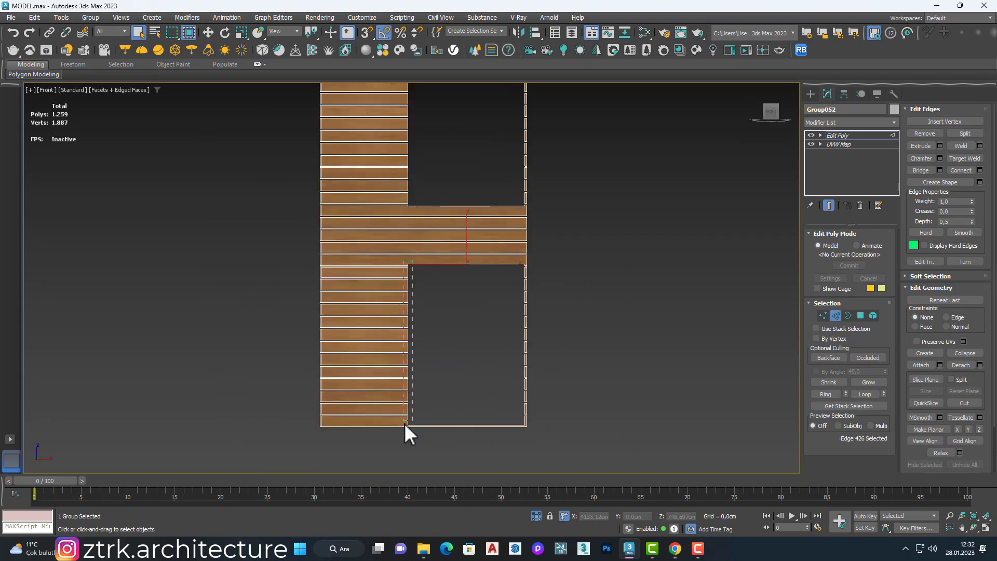
pyautogui.keyDown('ctrl'); pyautogui.moveTo(404, 423); pyautogui.dragTo(402, 425); pyautogui.keyUp('ctrl')
pyautogui.keyDown('alt'); pyautogui.moveTo(431, 363); pyautogui.dragTo(367, 383, button='middle'); pyautogui.keyUp('alt')
# Step: Extrude the lowest opening's slat end edges inward and end the isolation of the cladding
pyautogui.scroll(3, 393, 367)
pyautogui.press('w')
pyautogui.moveTo(407, 361); pyautogui.dragTo(416, 367)
pyautogui.click(538, 514)
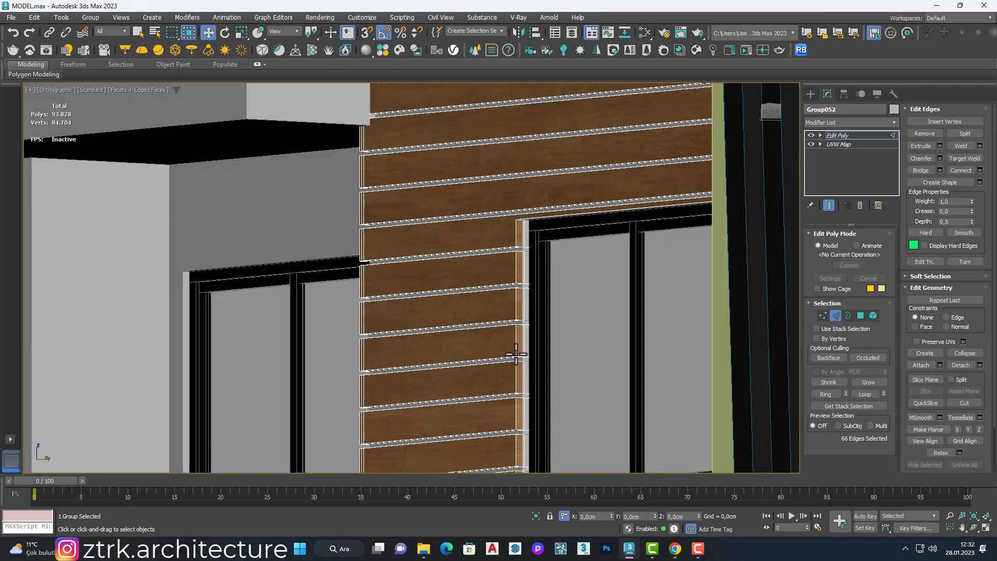
# Step: Extrude the slat edge above the uppermost cladding window inward to close the opening's top
pyautogui.scroll(-10, 516, 354)
pyautogui.scroll(4, 519, 312)
pyautogui.keyDown('alt'); pyautogui.moveTo(539, 306); pyautogui.dragTo(498, 231, button='middle'); pyautogui.keyUp('alt')
pyautogui.scroll(4, 497, 230)
pyautogui.click(501, 228)
pyautogui.scroll(3, 504, 221)
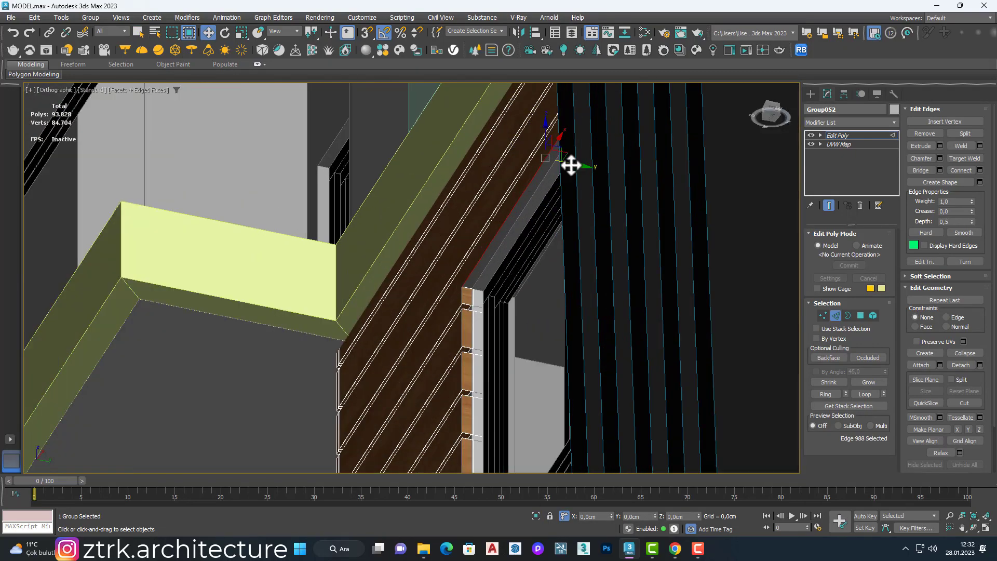
pyautogui.moveTo(582, 169); pyautogui.dragTo(584, 169)
pyautogui.keyDown('alt'); pyautogui.moveTo(576, 259); pyautogui.dragTo(542, 384, button='middle'); pyautogui.keyUp('alt')
pyautogui.scroll(-8, 540, 388)
pyautogui.scroll(6, 431, 309)
pyautogui.keyDown('alt'); pyautogui.moveTo(416, 309); pyautogui.dragTo(390, 269, button='middle'); pyautogui.keyUp('alt')
pyautogui.scroll(2, 391, 268)
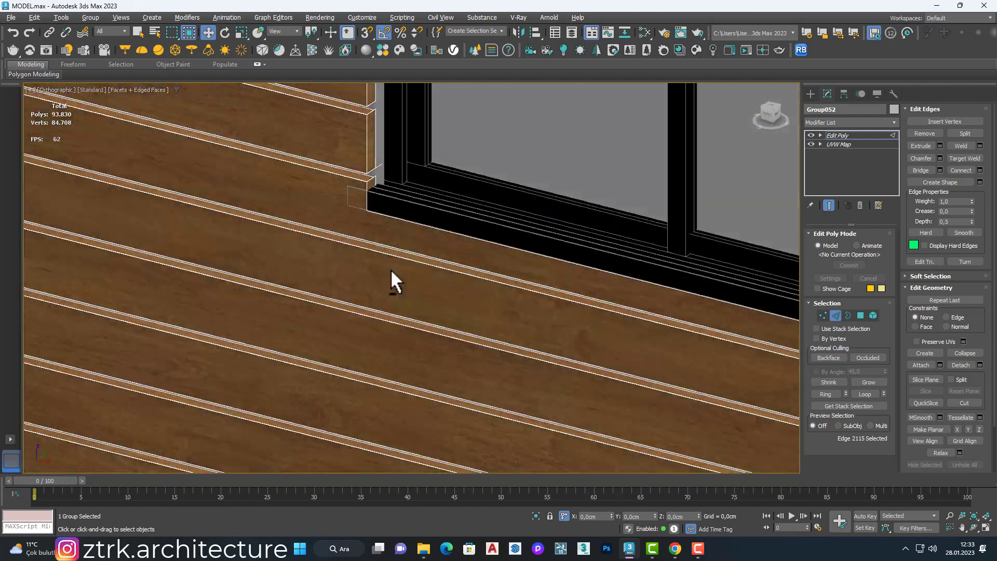
# Step: Extrude the border edge above the next cladding window down the facade inward toward its frame
pyautogui.scroll(-6, 452, 242)
pyautogui.scroll(-2, 488, 249)
pyautogui.moveTo(456, 233); pyautogui.dragTo(438, 301, button='middle')
pyautogui.scroll(7, 443, 309)
pyautogui.keyDown('alt'); pyautogui.moveTo(396, 372); pyautogui.dragTo(381, 295, button='middle'); pyautogui.keyUp('alt')
pyautogui.moveTo(382, 296); pyautogui.dragTo(312, 224, button='middle')
pyautogui.scroll(-5, 299, 291)
pyautogui.click(295, 327)
pyautogui.scroll(6, 291, 326)
pyautogui.moveTo(438, 389); pyautogui.dragTo(435, 390)
pyautogui.scroll(-6, 435, 390)
pyautogui.moveTo(435, 389); pyautogui.dragTo(340, 254, button='middle')
# Step: Extrude the remaining open slat edges above the lower cladding windows inward to the wall
pyautogui.scroll(-4, 367, 120)
pyautogui.keyDown('alt'); pyautogui.moveTo(444, 276); pyautogui.dragTo(518, 286, button='middle'); pyautogui.keyUp('alt')
pyautogui.scroll(2, 521, 294)
pyautogui.moveTo(229, 102); pyautogui.dragTo(282, 260, button='middle')
pyautogui.scroll(6, 285, 260)
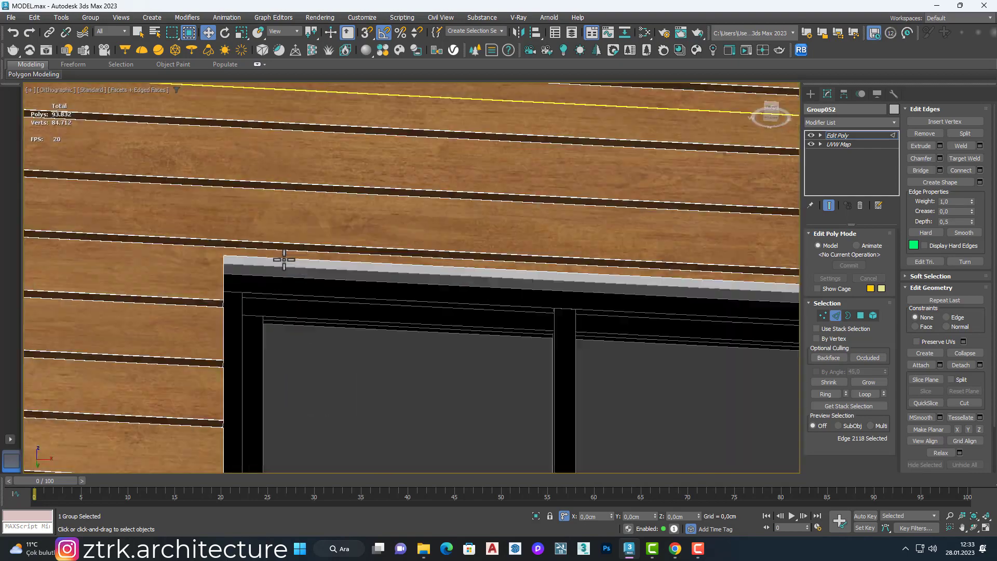
pyautogui.click(344, 262)
pyautogui.moveTo(683, 298); pyautogui.dragTo(681, 307)
pyautogui.scroll(-6, 591, 286)
pyautogui.scroll(5, 597, 96)
pyautogui.click(594, 117)
pyautogui.keyDown('shift'); pyautogui.moveTo(626, 133); pyautogui.dragTo(625, 142); pyautogui.keyUp('shift')
pyautogui.scroll(-8, 554, 179)
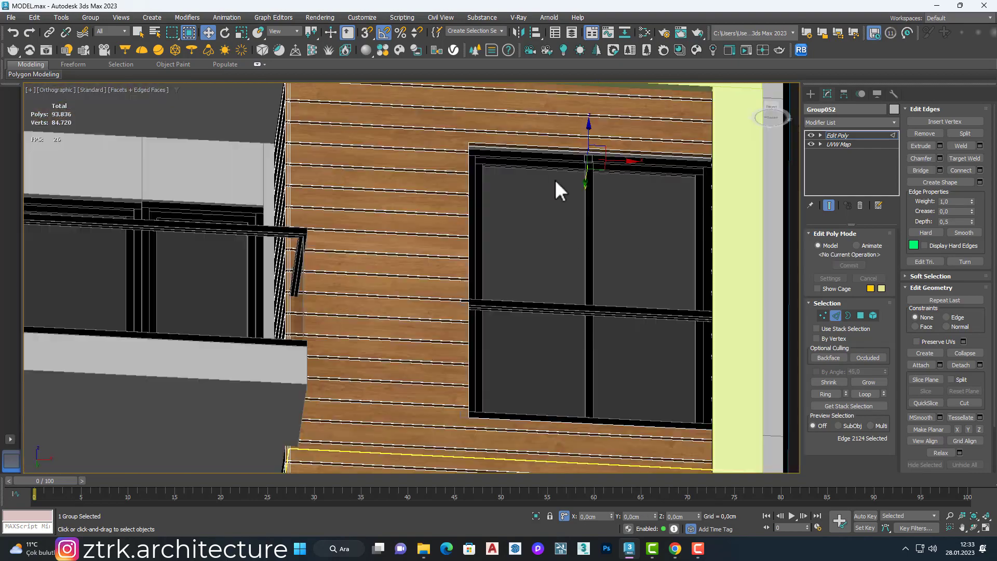
# Step: Finish edge editing on the wood cladding and clear the selection
pyautogui.keyDown('alt'); pyautogui.moveTo(467, 265); pyautogui.dragTo(514, 234, button='middle'); pyautogui.keyUp('alt')
pyautogui.scroll(6, 478, 130)
pyautogui.scroll(-6, 478, 130)
pyautogui.click(836, 315)
pyautogui.scroll(-5, 586, 260)
pyautogui.keyDown('alt'); pyautogui.moveTo(587, 254); pyautogui.dragTo(493, 333, button='middle'); pyautogui.keyUp('alt')
pyautogui.click(356, 339)
# Step: Copy the glass railing column along X onto the windows on the other side of the central fins
pyautogui.scroll(6, 440, 339)
pyautogui.scroll(-6, 440, 339)
pyautogui.scroll(6, 581, 343)
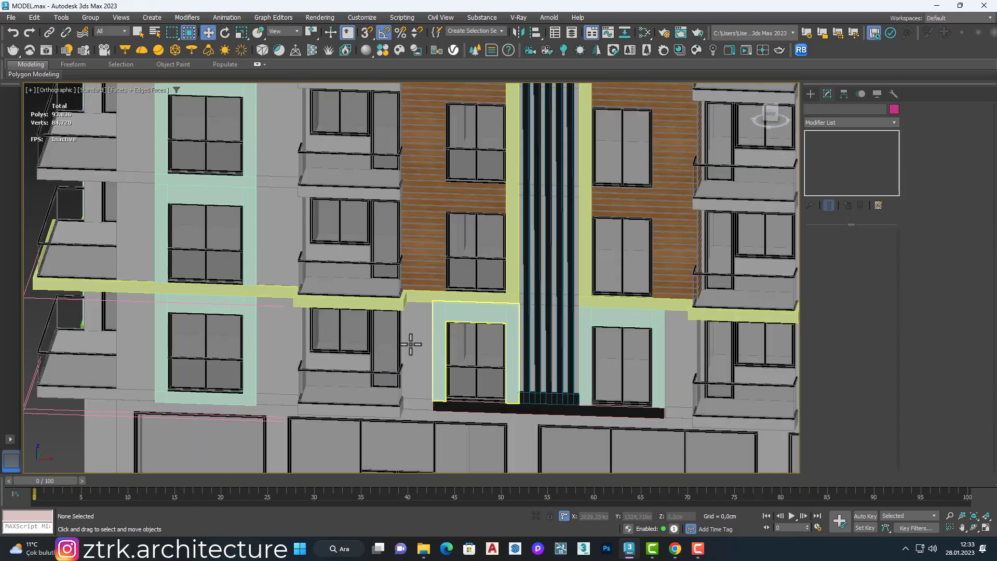
pyautogui.click(493, 274)
pyautogui.scroll(5, 501, 322)
pyautogui.scroll(-6, 498, 312)
pyautogui.scroll(3, 472, 276)
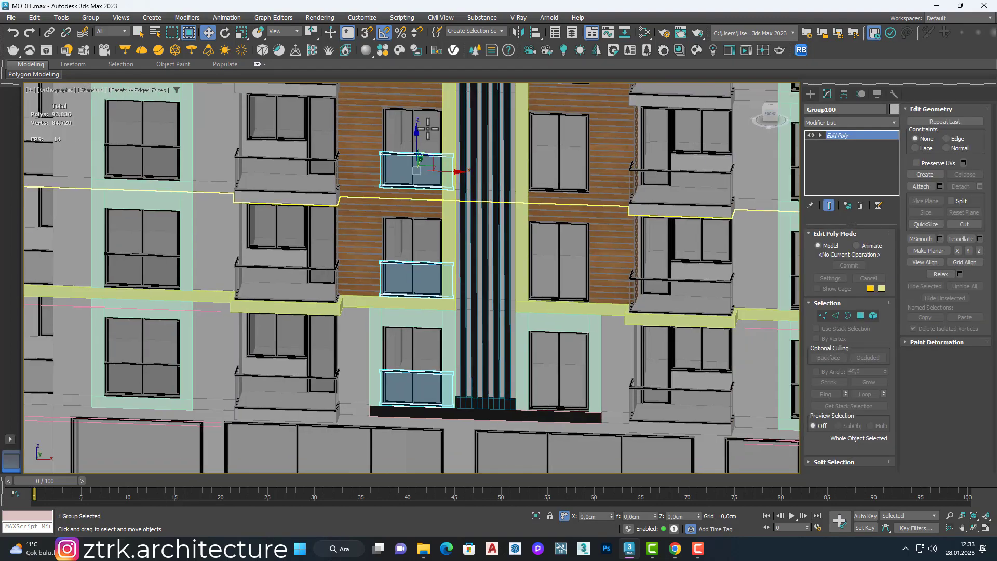
pyautogui.moveTo(455, 173); pyautogui.dragTo(591, 185)
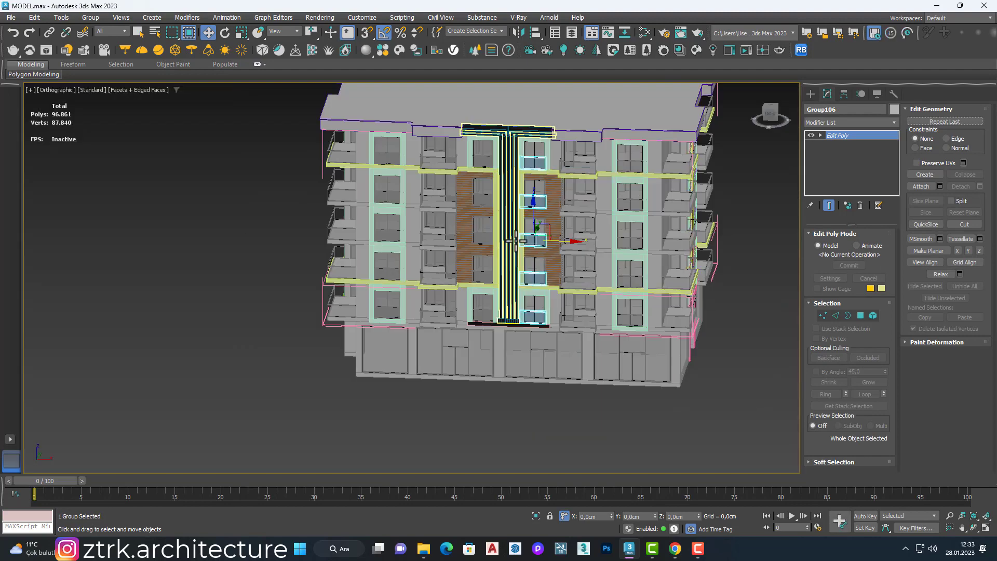
pyautogui.click(700, 232)
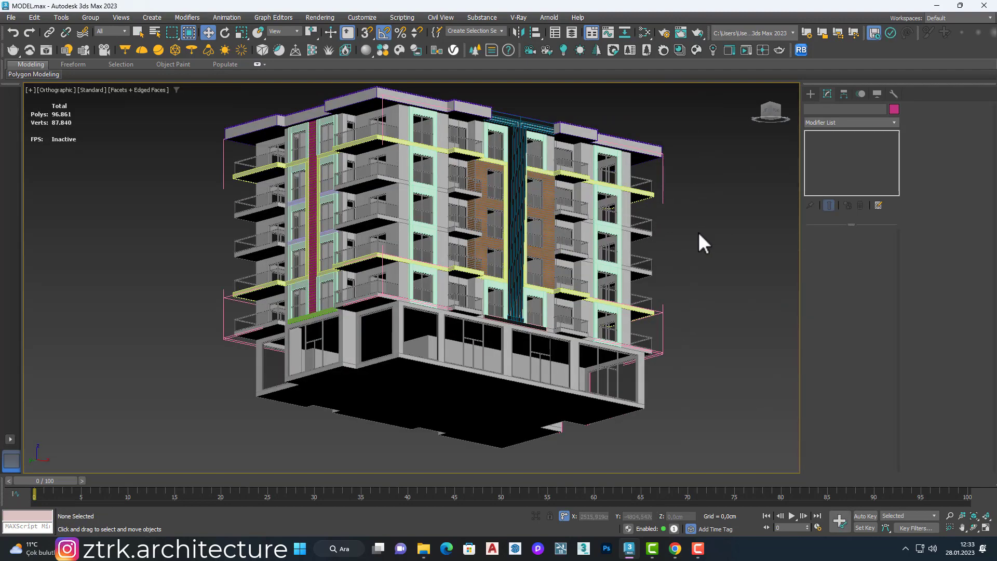
pyautogui.scroll(6, 399, 323)
pyautogui.scroll(-3, 399, 323)
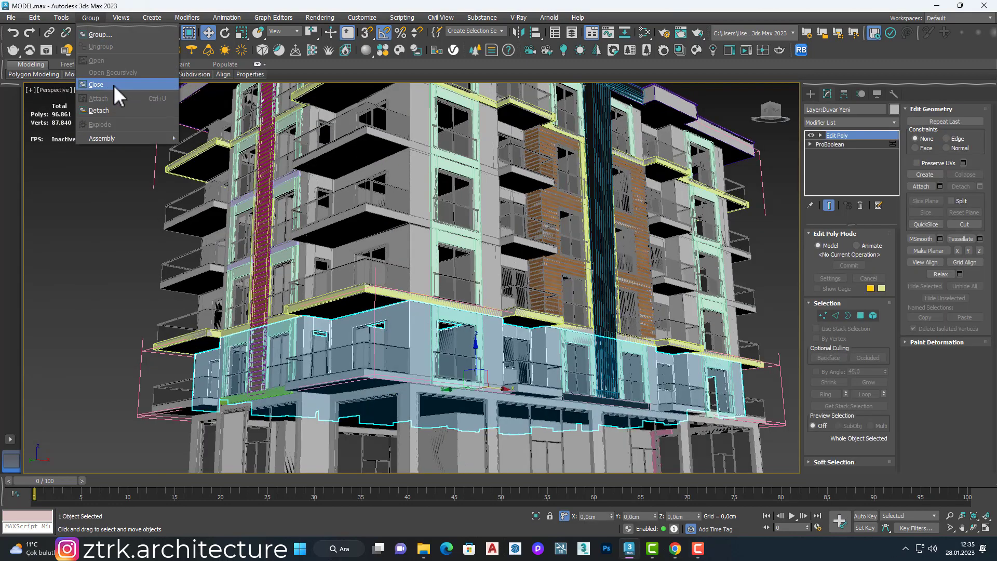
pyautogui.click(113, 86)
pyautogui.scroll(-10, 156, 301)
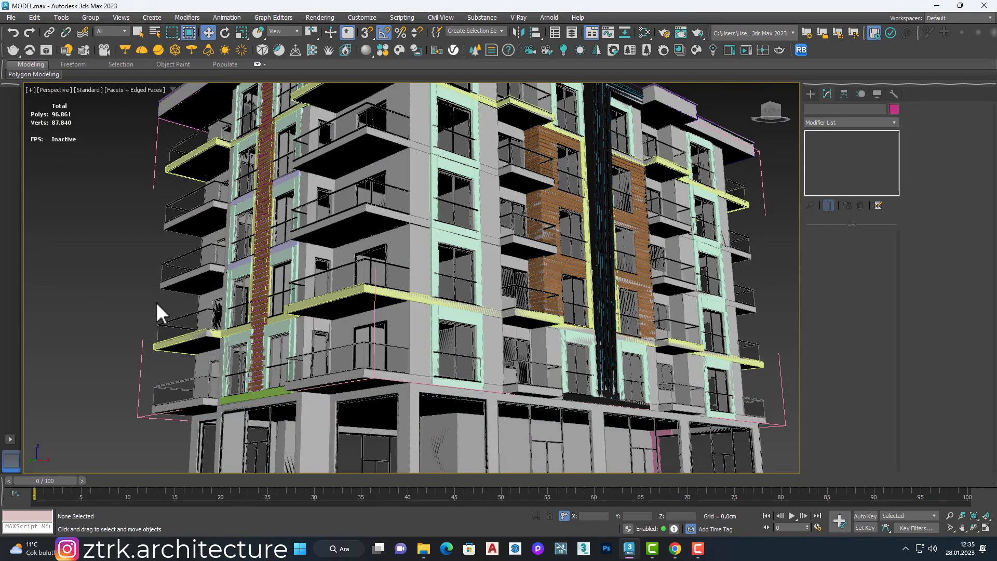
# Step: Draw a rectangle about 1511 cm long and 114 cm wide in Front view over the wall strip beside the left framed windows
pyautogui.press('f')
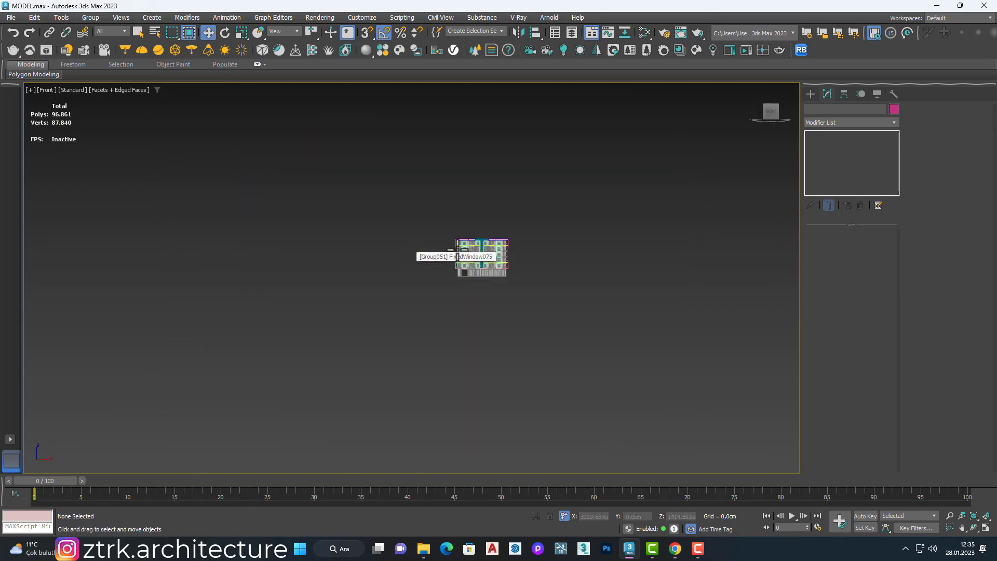
pyautogui.scroll(10, 453, 287)
pyautogui.click(866, 176)
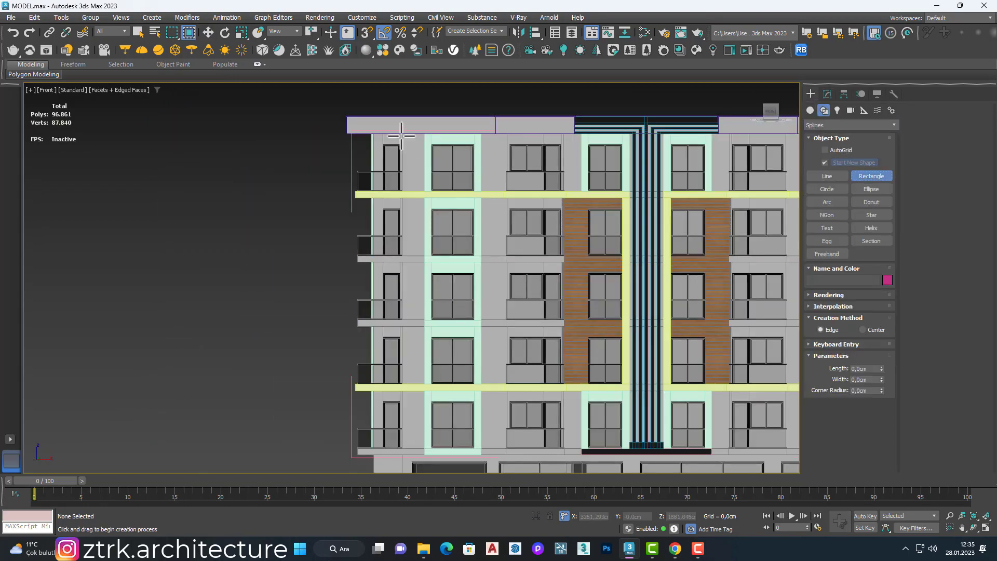
pyautogui.scroll(-4, 439, 313)
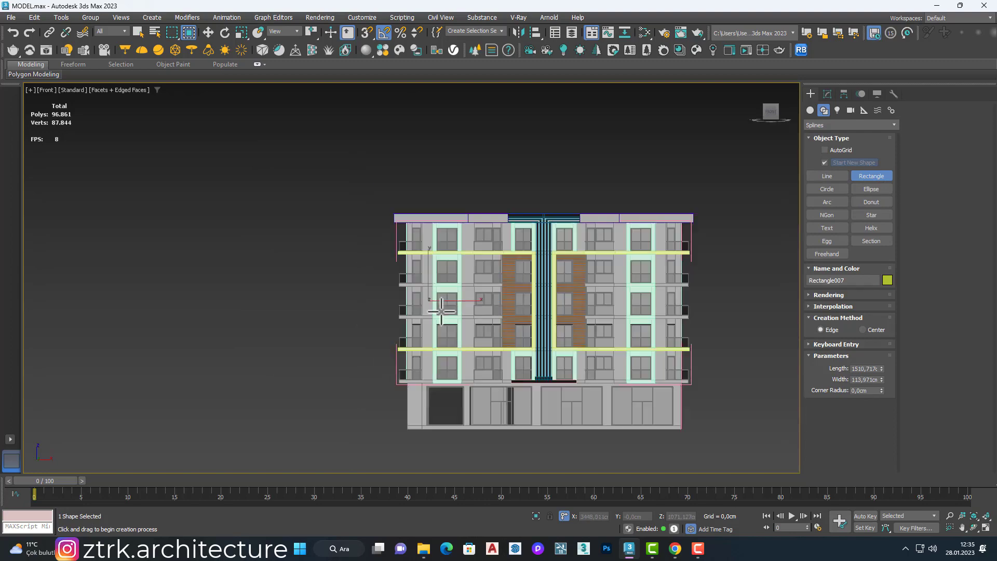
# Step: Move the rectangle onto the surface of the wall strip beside the framed windows
pyautogui.press('w')
pyautogui.scroll(4, 436, 316)
pyautogui.keyDown('alt'); pyautogui.moveTo(419, 289); pyautogui.dragTo(447, 302, button='middle'); pyautogui.keyUp('alt')
pyautogui.moveTo(463, 317); pyautogui.dragTo(465, 319)
pyautogui.moveTo(477, 457); pyautogui.dragTo(448, 363, button='middle')
pyautogui.scroll(8, 447, 363)
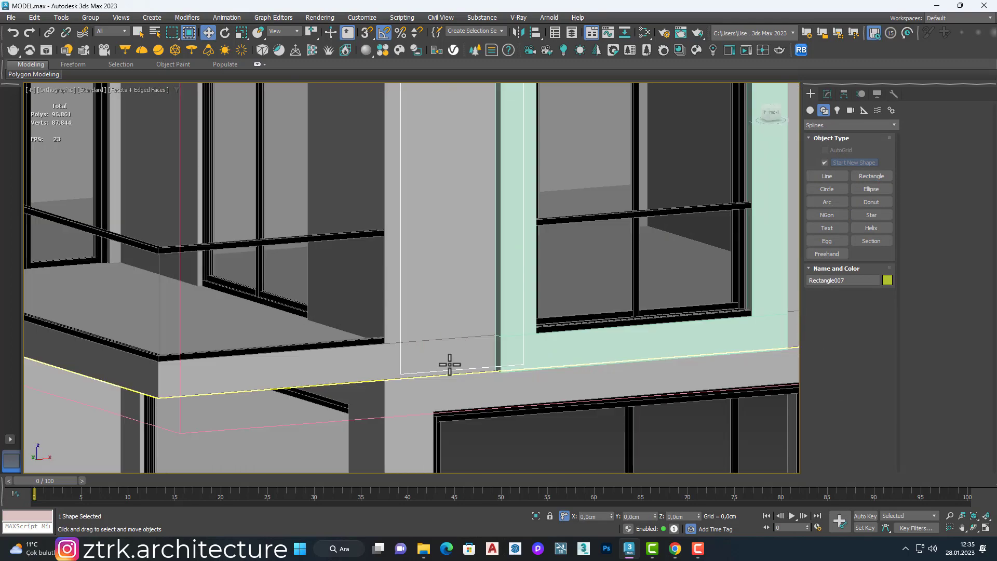
pyautogui.scroll(-6, 447, 362)
pyautogui.keyDown('alt'); pyautogui.moveTo(713, 159); pyautogui.dragTo(705, 169, button='middle'); pyautogui.keyUp('alt')
# Step: Add an Edit Spline modifier to the rectangle and select its two bottom vertices in Front view
pyautogui.click(827, 94)
pyautogui.click(840, 123)
pyautogui.press('e')
pyautogui.press('e')
pyautogui.press('e')
pyautogui.press('e')
pyautogui.press('e')
pyautogui.press('Return')
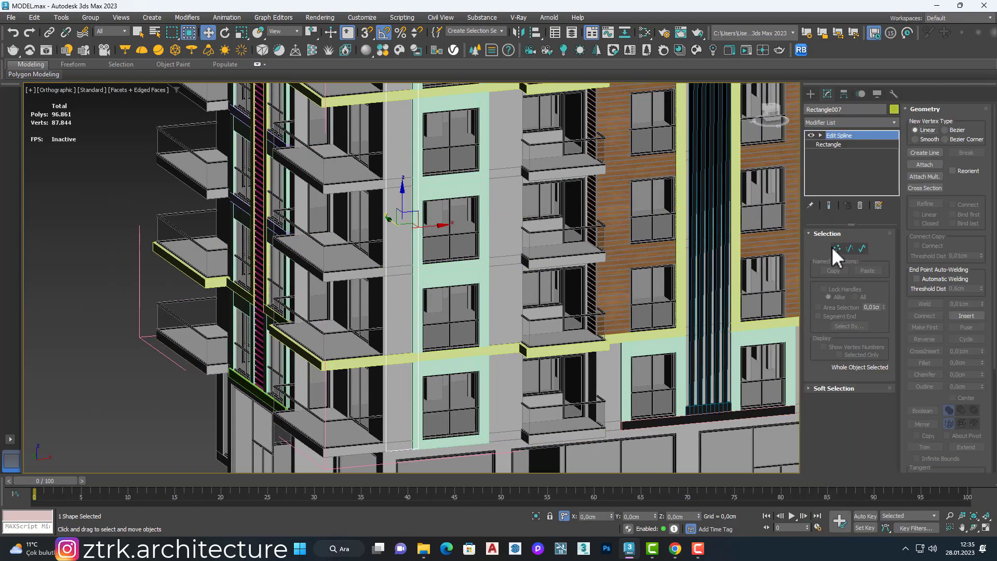
pyautogui.click(834, 248)
pyautogui.press('f')
pyautogui.moveTo(596, 296); pyautogui.dragTo(384, 400, button='middle')
# Step: Move the rectangle's bottom vertices vertically to line up with the lower edge of the adjacent window frame surround
pyautogui.scroll(15, 374, 397)
pyautogui.moveTo(362, 388); pyautogui.dragTo(630, 335)
pyautogui.scroll(2, 514, 342)
pyautogui.scroll(-15, 660, 372)
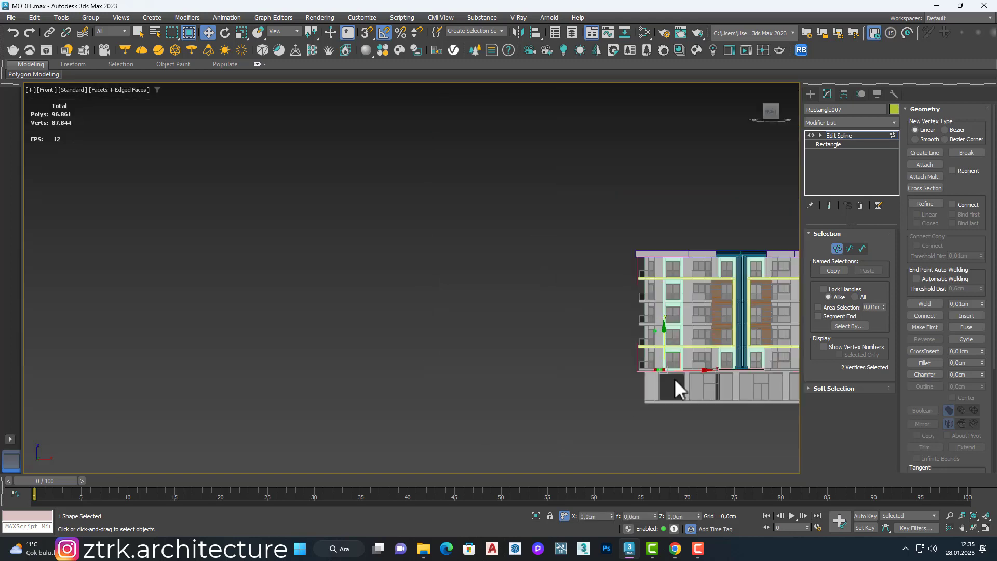
pyautogui.rightClick(616, 249)
pyautogui.click(595, 191)
pyautogui.scroll(15, 657, 371)
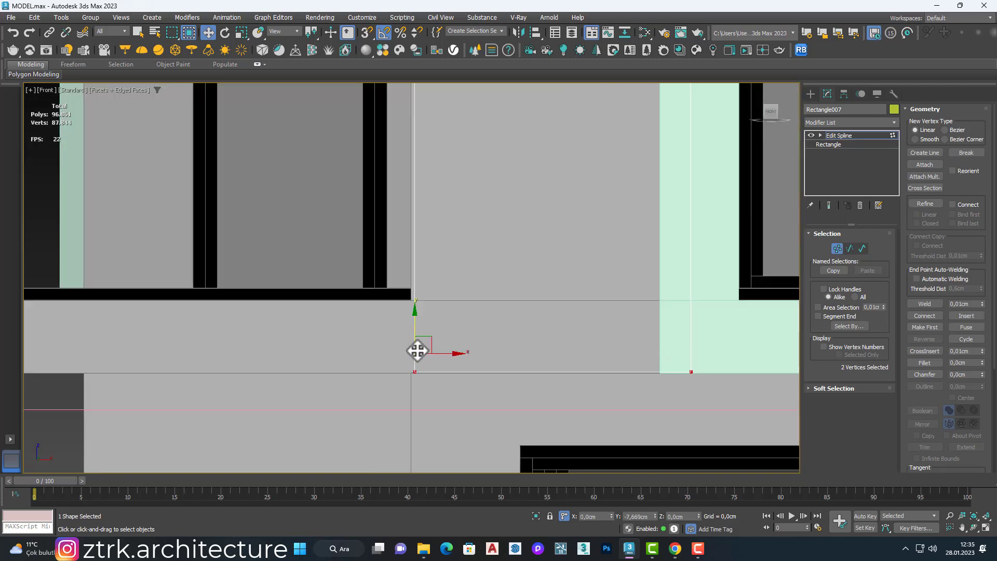
pyautogui.moveTo(417, 351); pyautogui.dragTo(417, 352)
# Step: Align the rectangle's remaining vertices with the edges of the wall strip and the adjacent window frame surround
pyautogui.scroll(-13, 420, 337)
pyautogui.moveTo(480, 379); pyautogui.dragTo(519, 493, button='middle')
pyautogui.scroll(8, 463, 164)
pyautogui.scroll(-9, 452, 174)
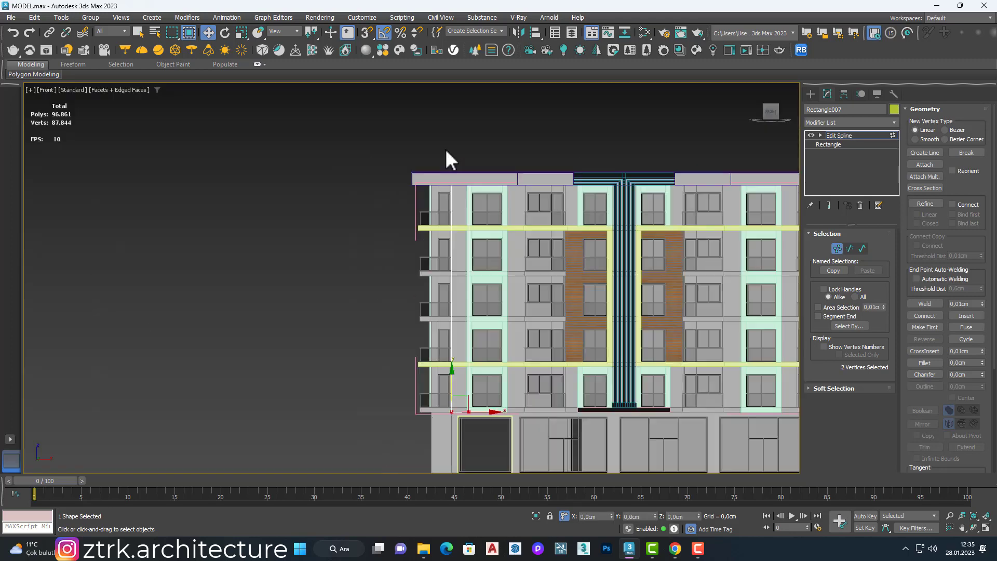
pyautogui.scroll(12, 460, 413)
pyautogui.scroll(-12, 493, 415)
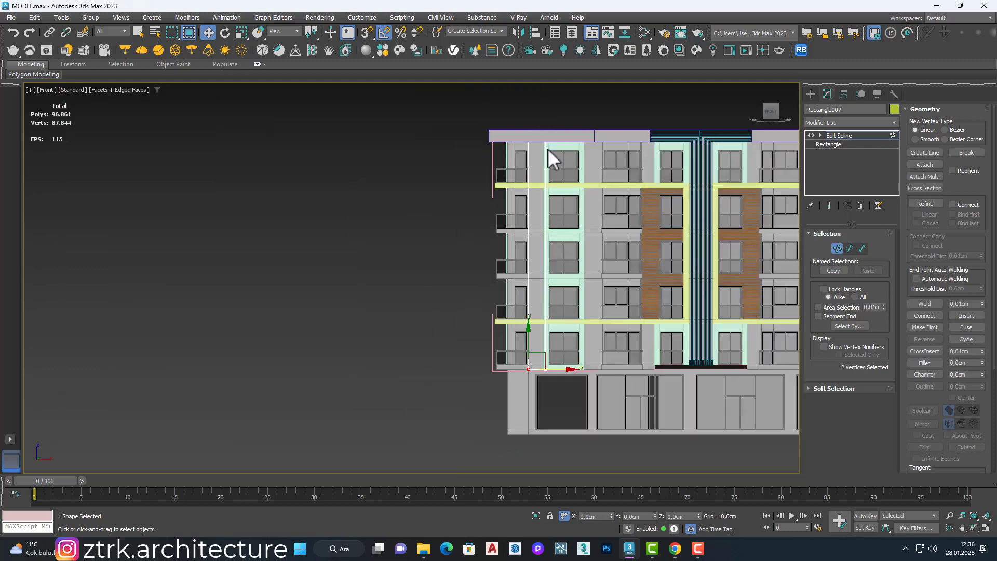
pyautogui.scroll(14, 540, 418)
pyautogui.scroll(-12, 520, 387)
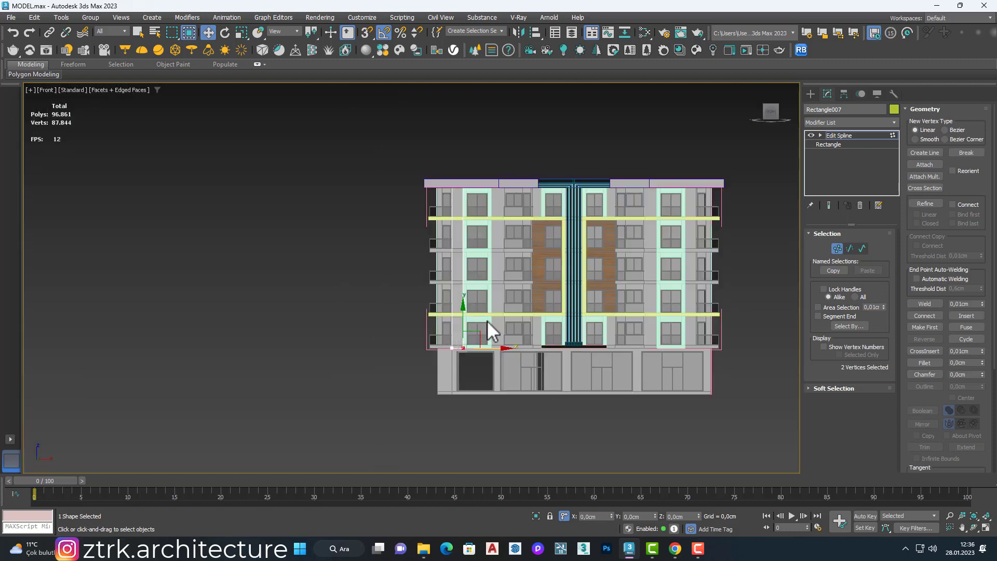
pyautogui.scroll(5, 487, 319)
# Step: Apply a FloorGenerator modifier to the rectangle with boards of 630 cm maximum length and 40 cm maximum width
pyautogui.click(827, 124)
pyautogui.press('f')
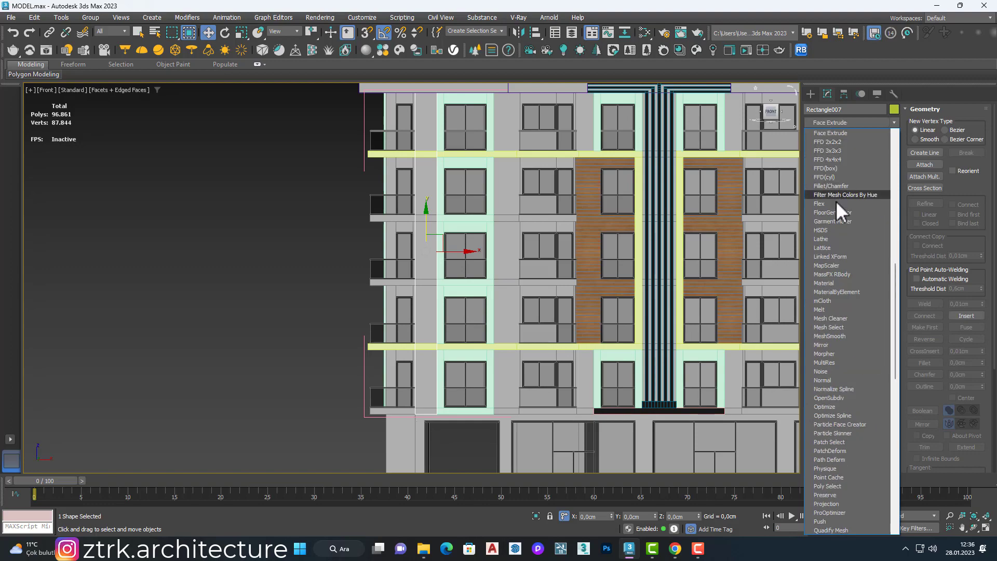
pyautogui.click(837, 212)
pyautogui.scroll(8, 430, 255)
pyautogui.keyDown('alt'); pyautogui.moveTo(390, 243); pyautogui.dragTo(420, 333, button='middle'); pyautogui.keyUp('alt')
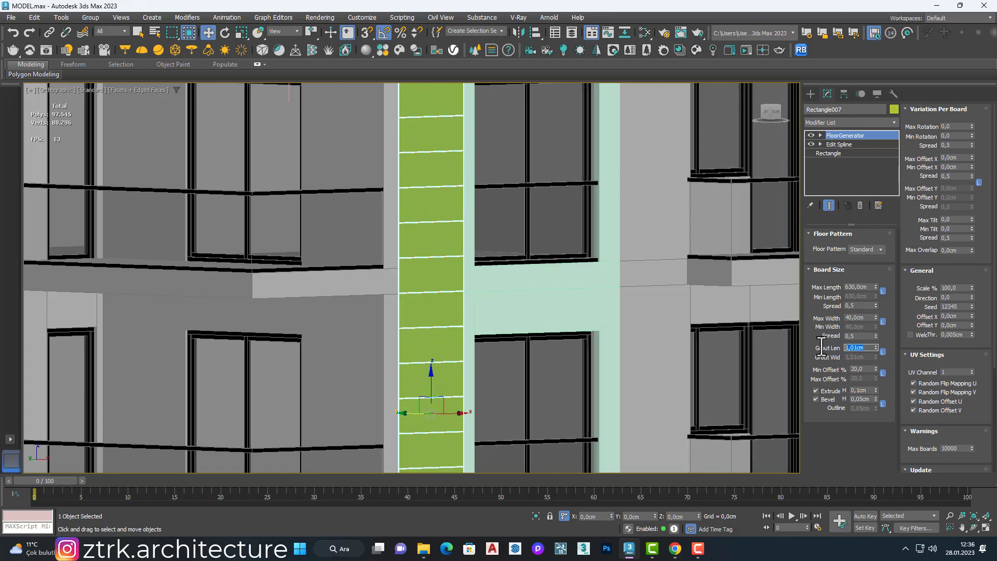
# Step: Set the boards' grout length to 2 cm and their extrude height to 2 cm
pyautogui.scroll(10, 411, 271)
pyautogui.scroll(-12, 411, 271)
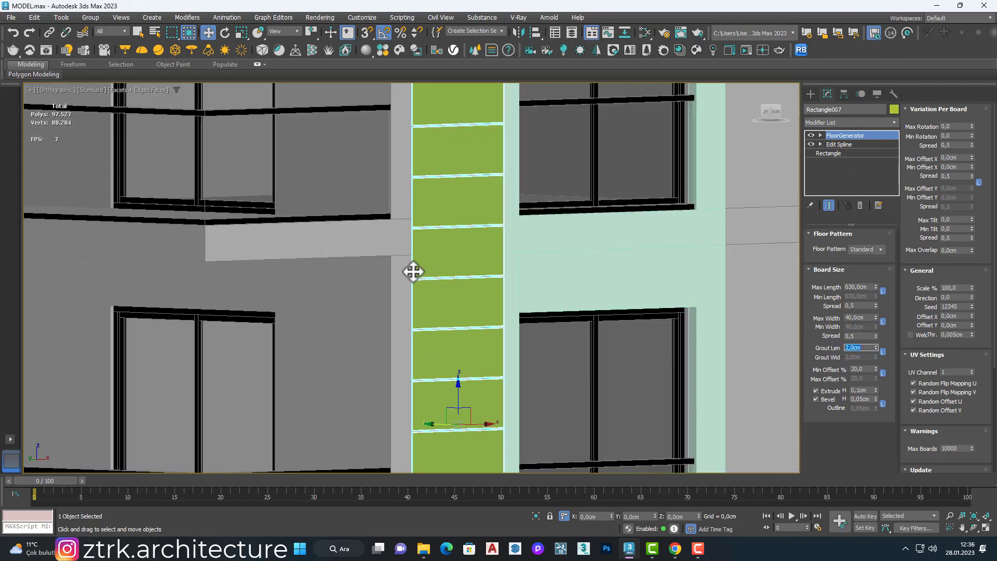
pyautogui.scroll(4, 418, 254)
pyautogui.scroll(-3, 418, 255)
pyautogui.scroll(7, 420, 257)
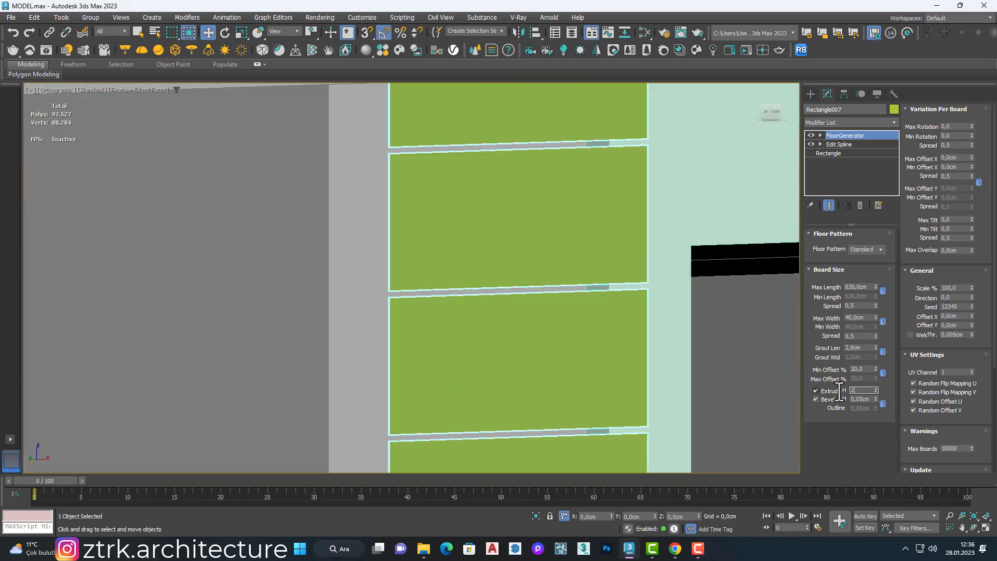
pyautogui.scroll(-4, 392, 298)
pyautogui.moveTo(392, 297); pyautogui.dragTo(426, 273, button='middle')
pyautogui.scroll(-2, 426, 274)
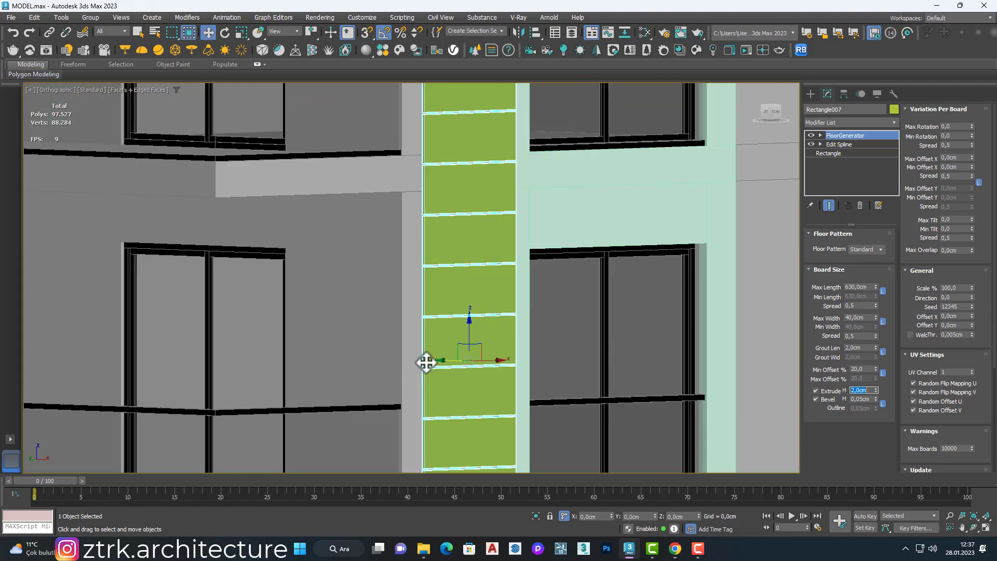
# Step: Move the board strip along Y to adjust its position against the wall face
pyautogui.moveTo(450, 364); pyautogui.dragTo(434, 363)
pyautogui.scroll(4, 407, 325)
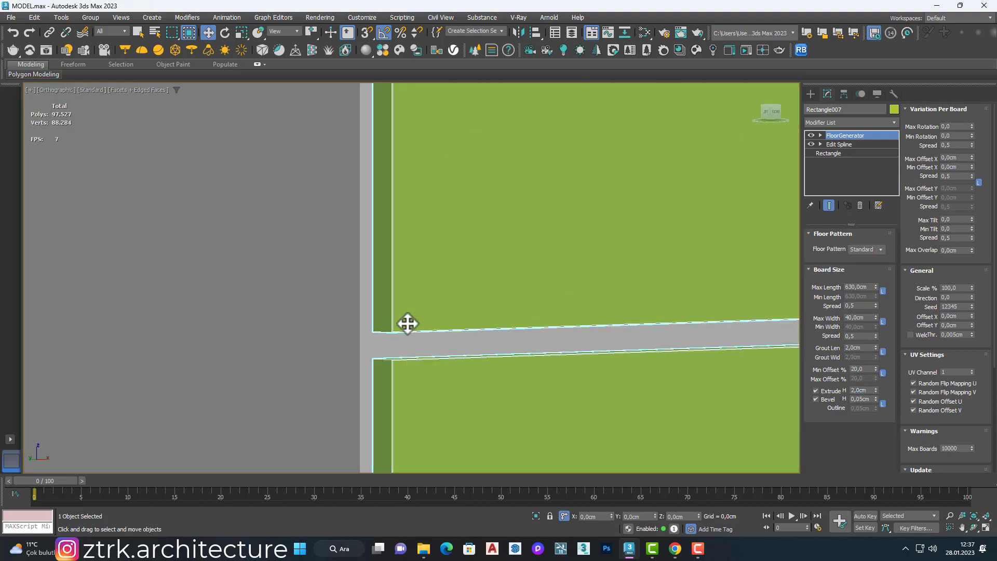
pyautogui.scroll(-9, 374, 329)
# Step: Examine the new board strip's proportions and joints against the rest of the facade
pyautogui.scroll(4, 402, 348)
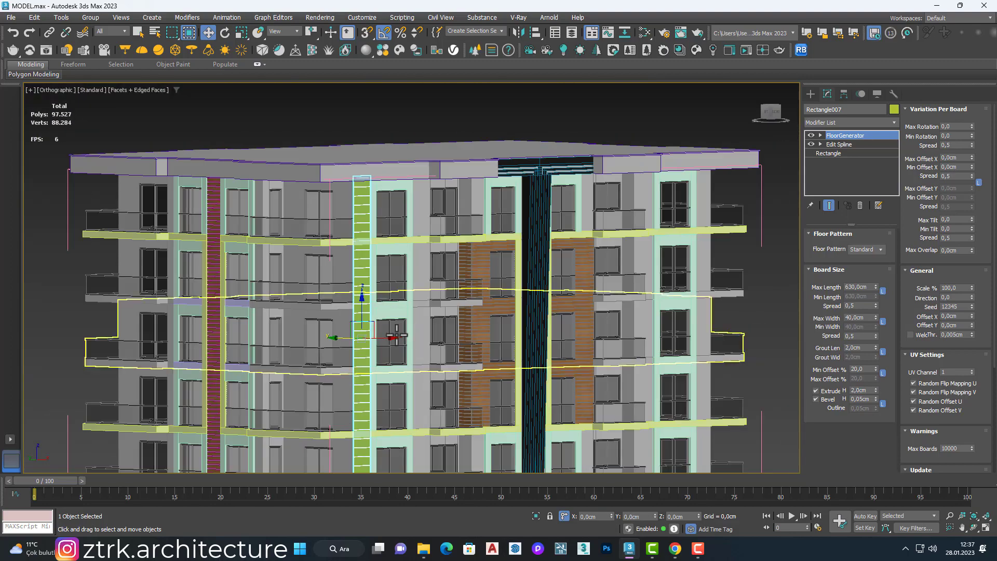
pyautogui.scroll(-4, 383, 322)
pyautogui.scroll(4, 337, 296)
pyautogui.scroll(2, 435, 349)
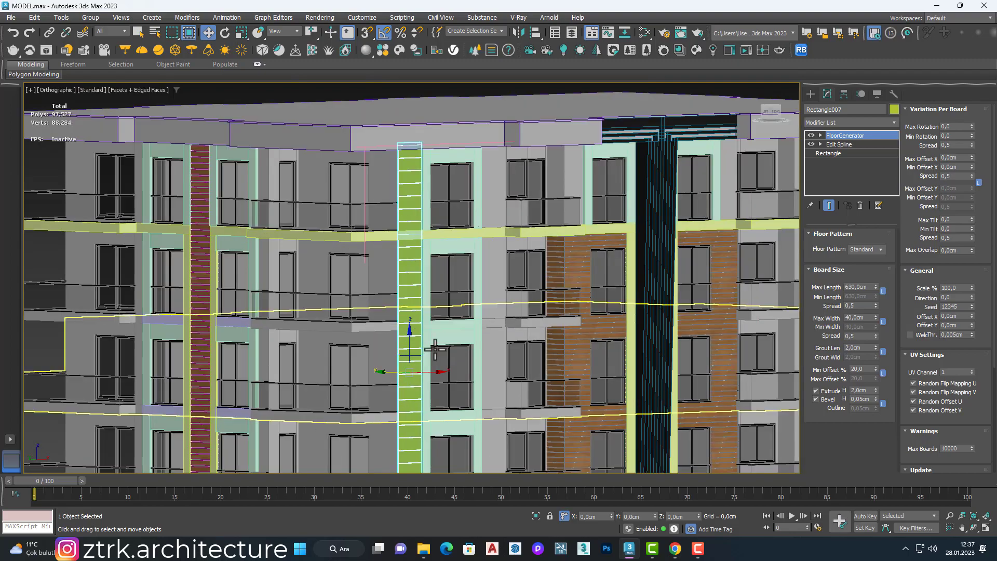
pyautogui.scroll(2, 463, 360)
pyautogui.scroll(-2, 467, 359)
pyautogui.scroll(3, 474, 358)
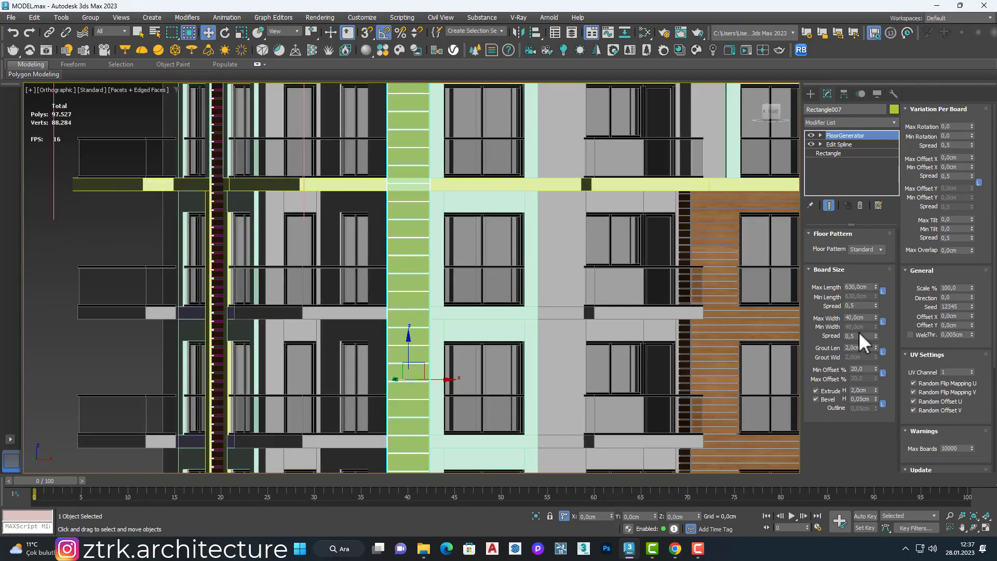
# Step: Set the board strip's maximum board width to 60 cm and check the joint spacing over the full facade height
pyautogui.scroll(-2, 422, 319)
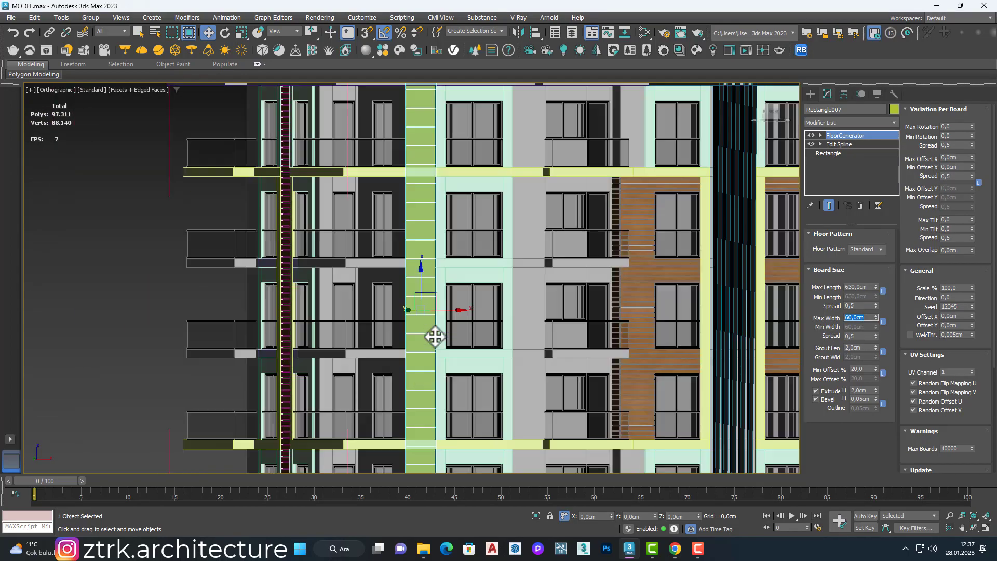
pyautogui.scroll(4, 391, 207)
pyautogui.scroll(-2, 387, 375)
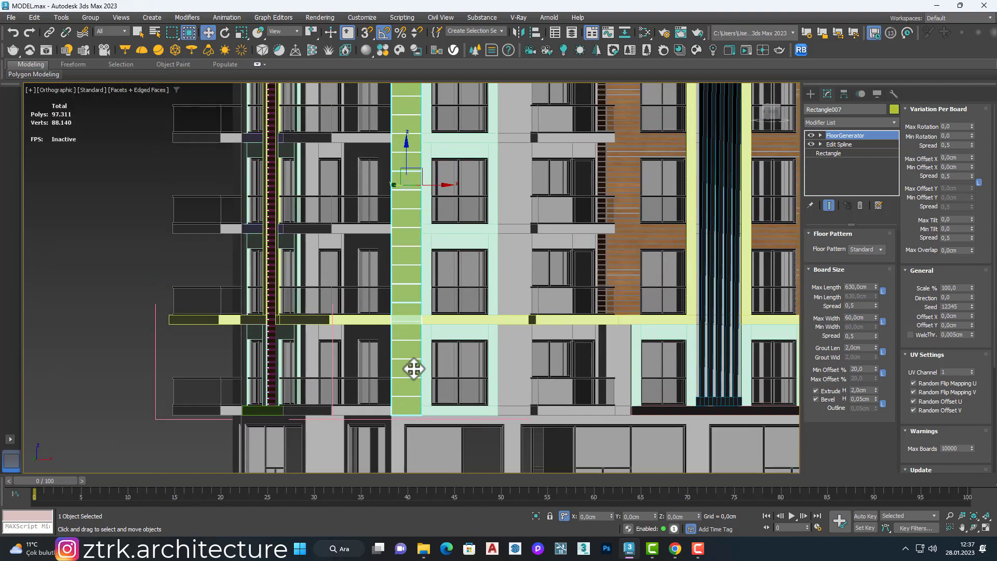
pyautogui.scroll(5, 396, 307)
pyautogui.scroll(-6, 416, 338)
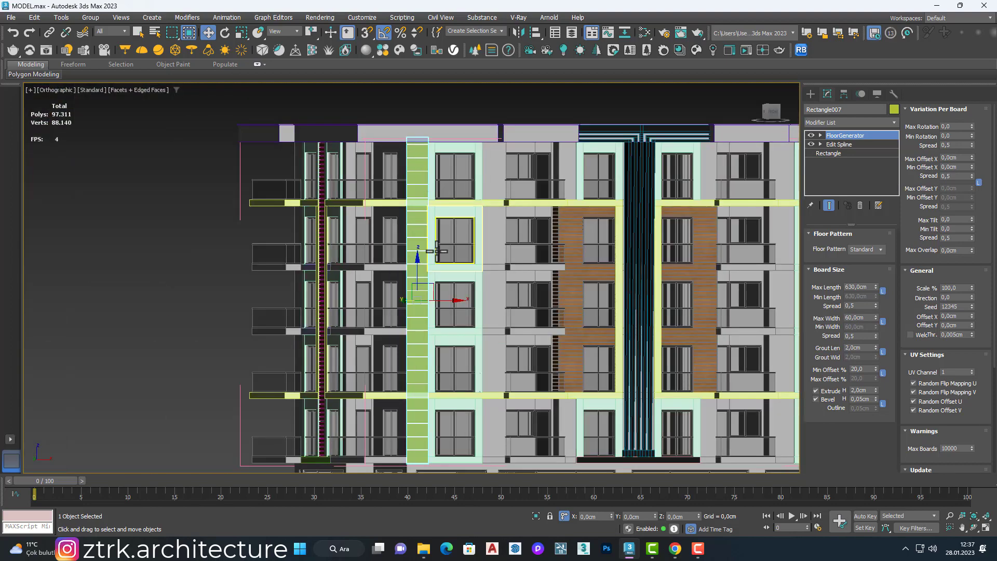
# Step: Copy the board strip as an instance to the other side of the framed windows and align it along X with the frame
pyautogui.scroll(1, 412, 262)
pyautogui.keyDown('shift'); pyautogui.moveTo(435, 305); pyautogui.dragTo(541, 302); pyautogui.keyUp('shift')
pyautogui.click(457, 252)
pyautogui.click(501, 317)
pyautogui.scroll(3, 530, 304)
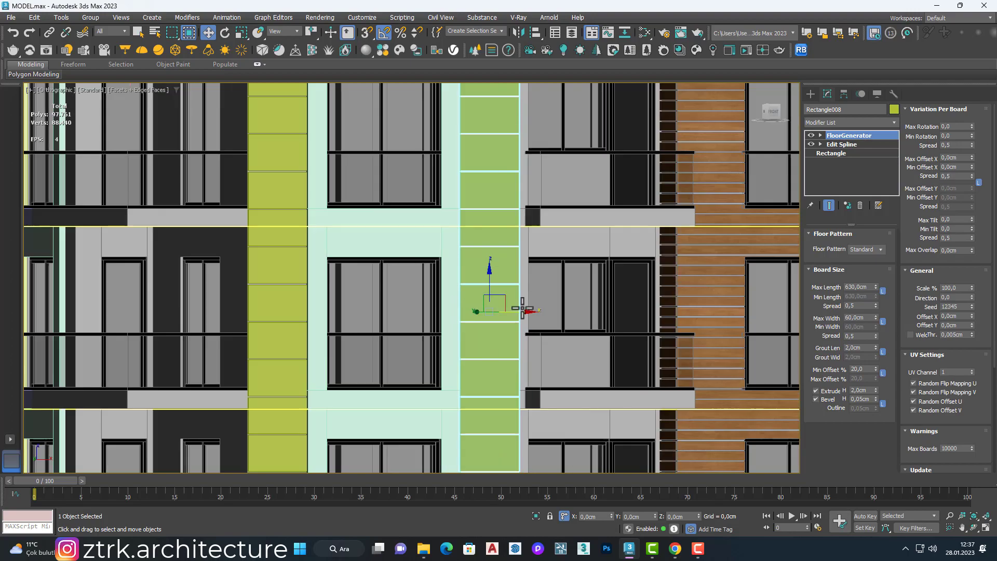
pyautogui.keyDown('alt'); pyautogui.moveTo(523, 308); pyautogui.dragTo(477, 323, button='middle'); pyautogui.keyUp('alt')
pyautogui.scroll(2, 482, 317)
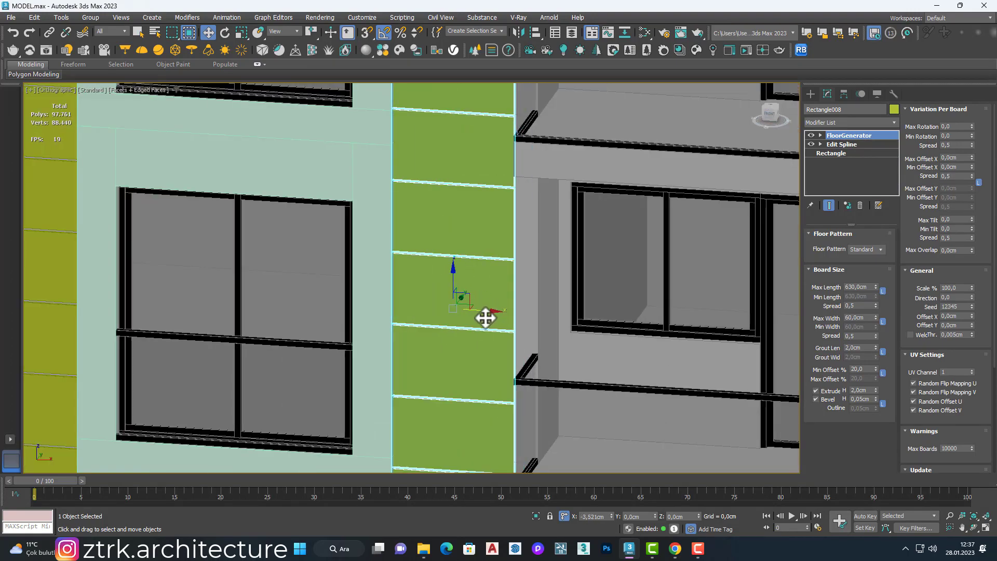
pyautogui.scroll(-5, 485, 318)
pyautogui.scroll(3, 423, 161)
# Step: Align the original strip's top spline vertices with the underside of the roof parapet in the front view
pyautogui.click(436, 133)
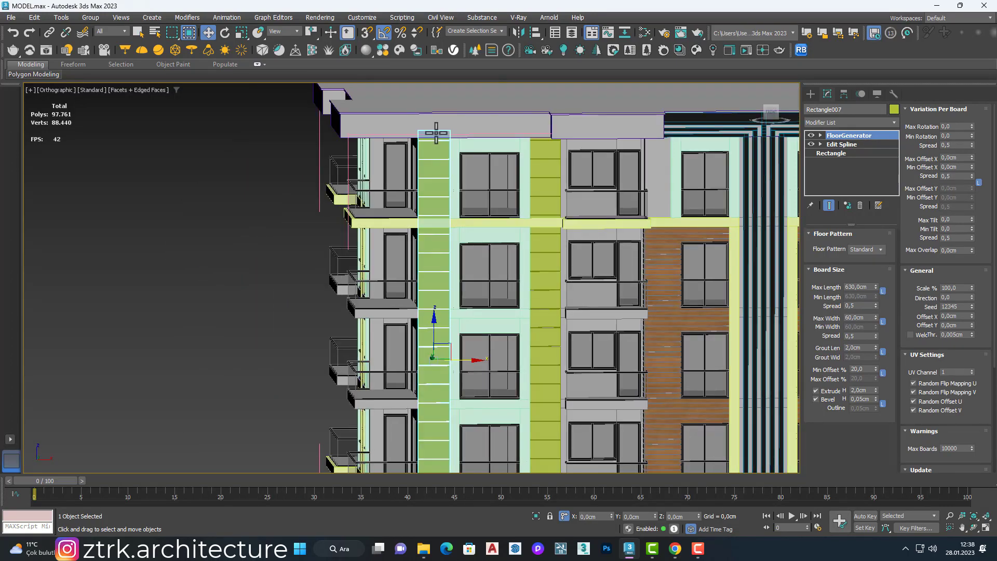
pyautogui.scroll(2, 436, 133)
pyautogui.click(841, 145)
pyautogui.press('F3')
pyautogui.press('f')
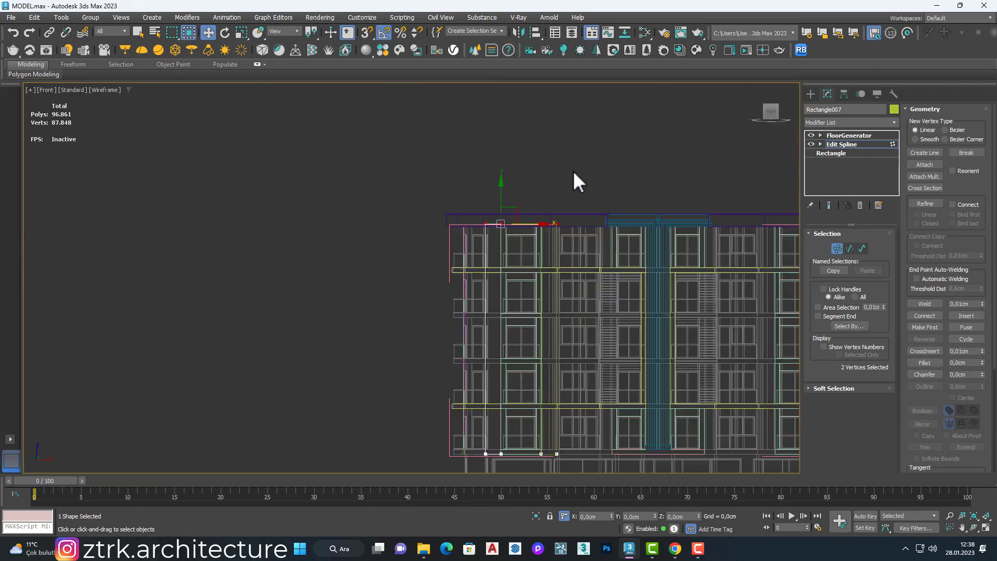
pyautogui.scroll(5, 501, 218)
pyautogui.click(836, 249)
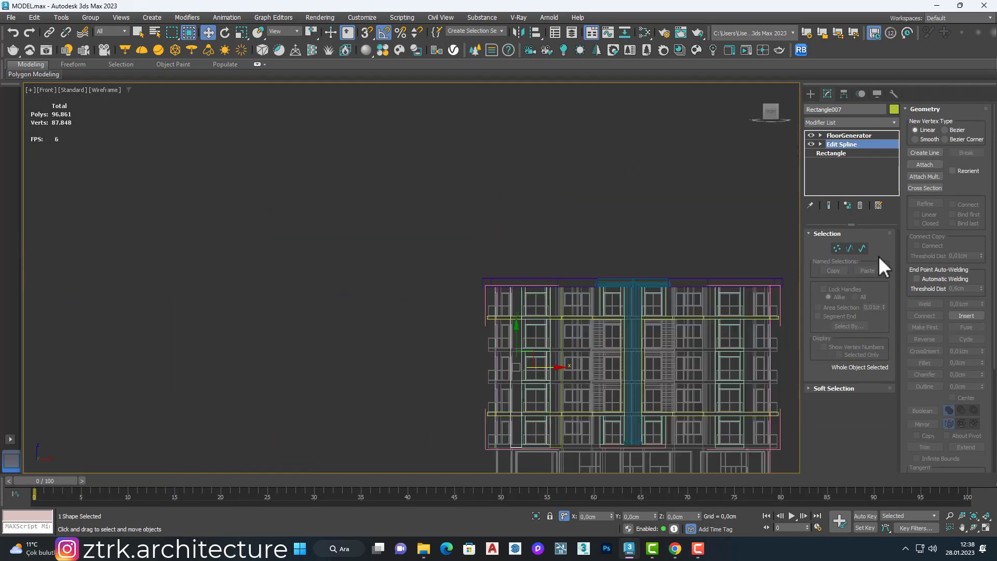
pyautogui.press('F3')
pyautogui.scroll(4, 548, 310)
pyautogui.click(848, 136)
pyautogui.scroll(2, 566, 296)
# Step: Replace the instanced strip with an independent copy of the original strip, aligned along X beside the window frame
pyautogui.moveTo(566, 296); pyautogui.dragTo(482, 235, button='middle')
pyautogui.click(479, 220)
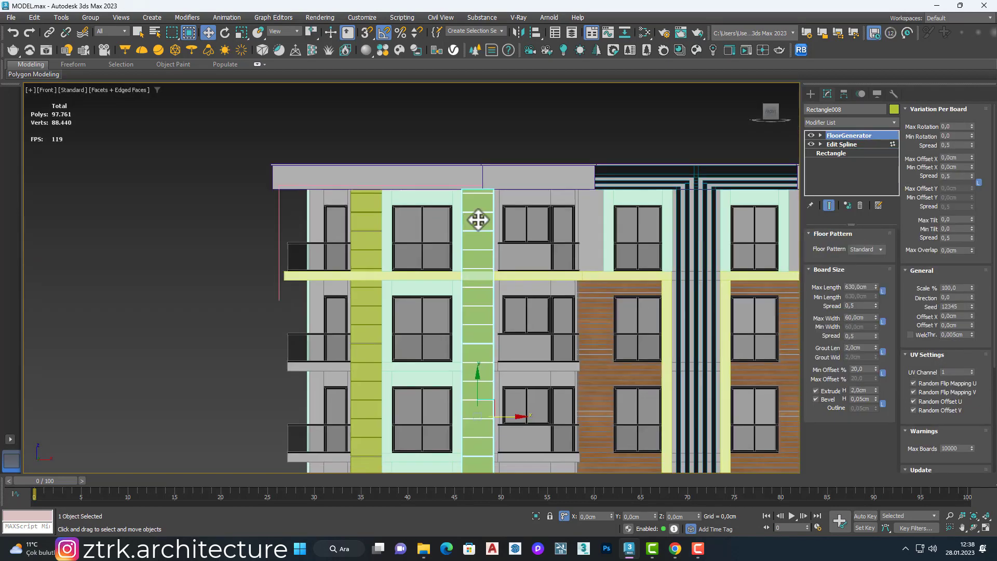
pyautogui.press('Delete')
pyautogui.click(369, 332)
pyautogui.keyDown('shift'); pyautogui.moveTo(398, 390); pyautogui.dragTo(489, 407); pyautogui.keyUp('shift')
pyautogui.press('Return')
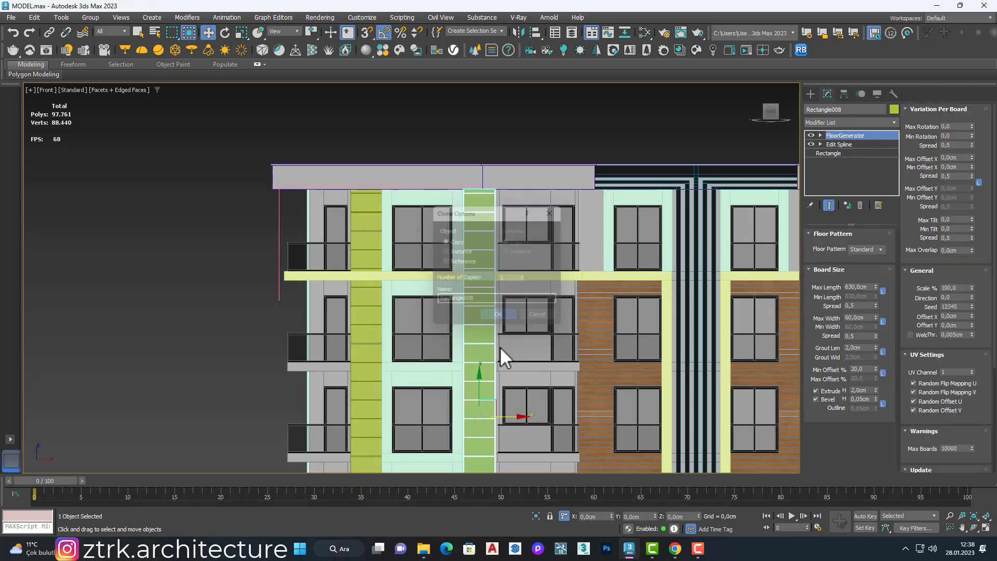
pyautogui.scroll(-3, 451, 378)
pyautogui.scroll(8, 449, 309)
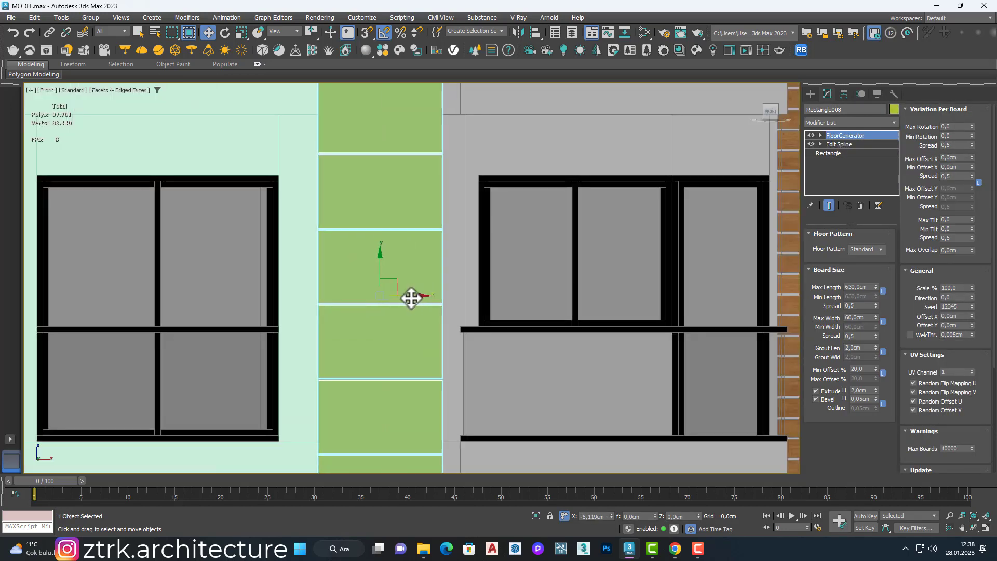
pyautogui.scroll(-8, 411, 298)
# Step: Move the copied strip's outer spline vertices along X to fit its width to the wall corner
pyautogui.click(845, 152)
pyautogui.click(594, 222)
pyautogui.click(839, 144)
pyautogui.press('1')
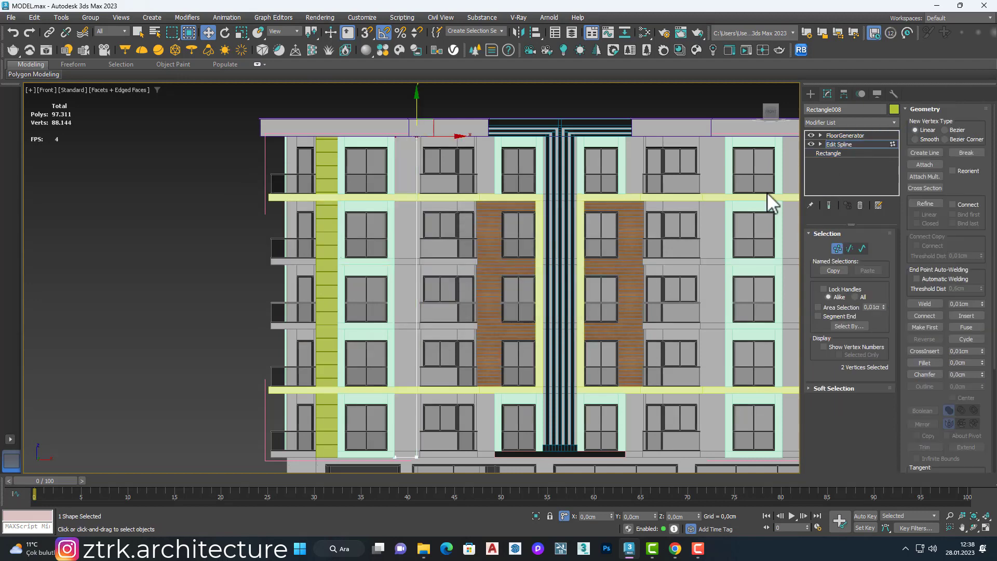
pyautogui.press('1')
pyautogui.scroll(-2, 623, 231)
pyautogui.moveTo(471, 124); pyautogui.dragTo(503, 405)
pyautogui.click(471, 245)
pyautogui.click(839, 145)
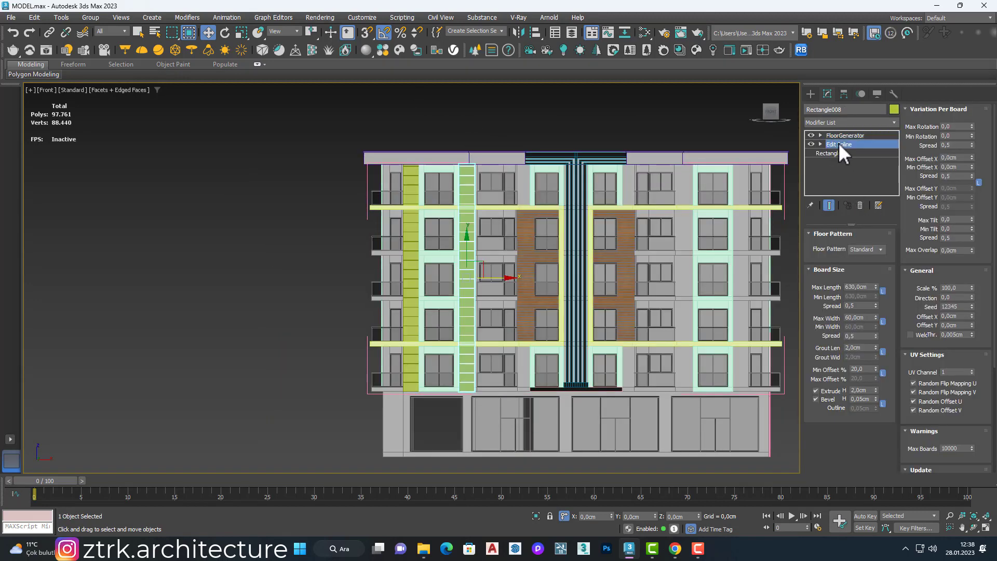
pyautogui.press('1')
pyautogui.scroll(8, 476, 163)
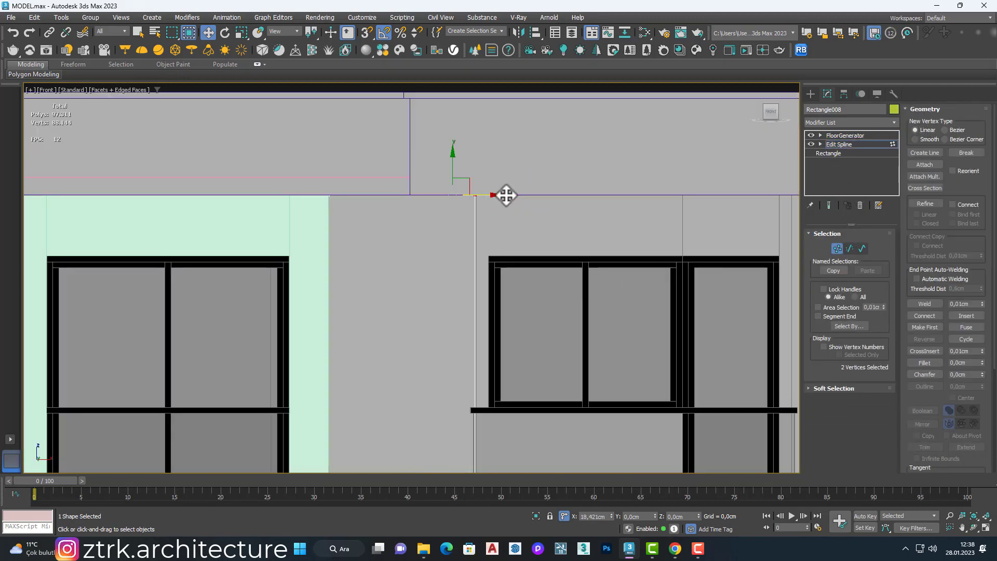
pyautogui.scroll(-8, 507, 195)
pyautogui.click(595, 175)
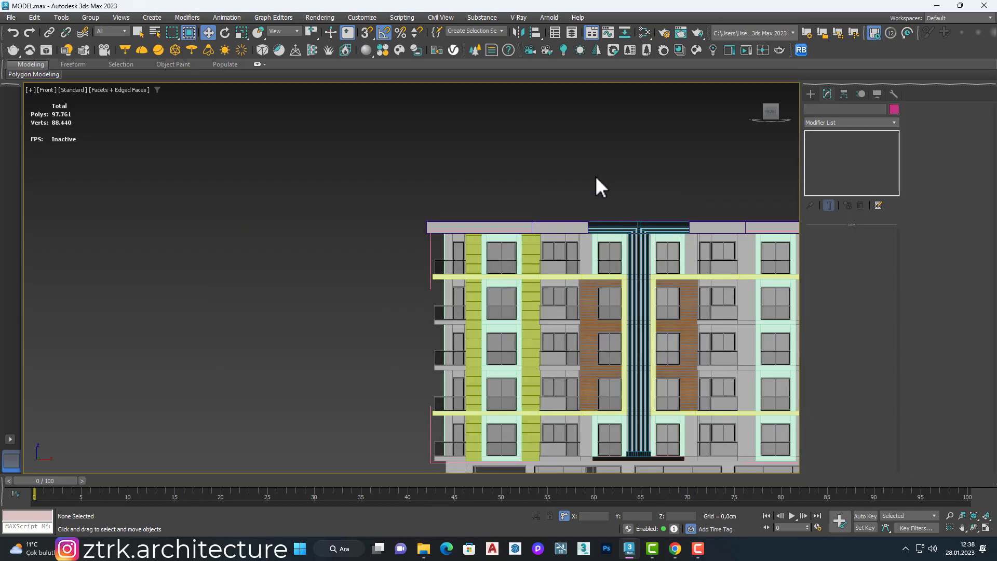
# Step: Try to mirror both board strips on the Y axis as instances and move them to the opposite framed window column
pyautogui.keyDown('alt'); pyautogui.moveTo(554, 278); pyautogui.dragTo(428, 304, button='middle'); pyautogui.keyUp('alt')
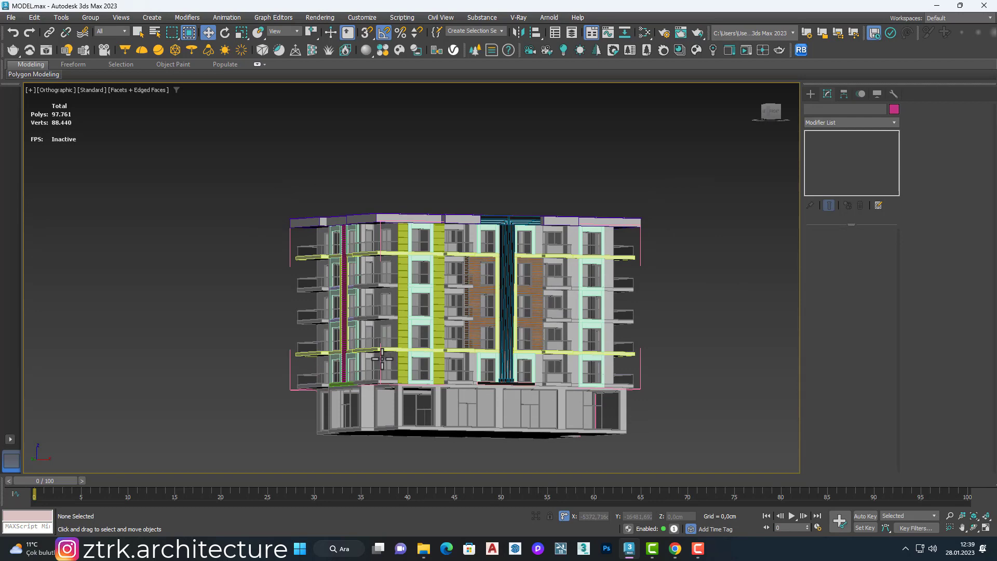
pyautogui.scroll(3, 426, 276)
pyautogui.click(434, 301)
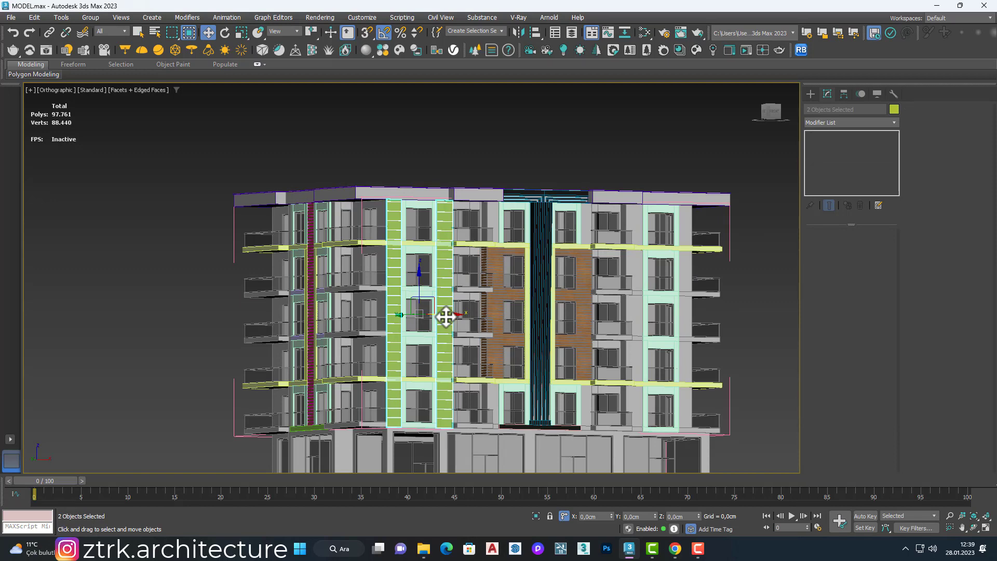
pyautogui.click(517, 32)
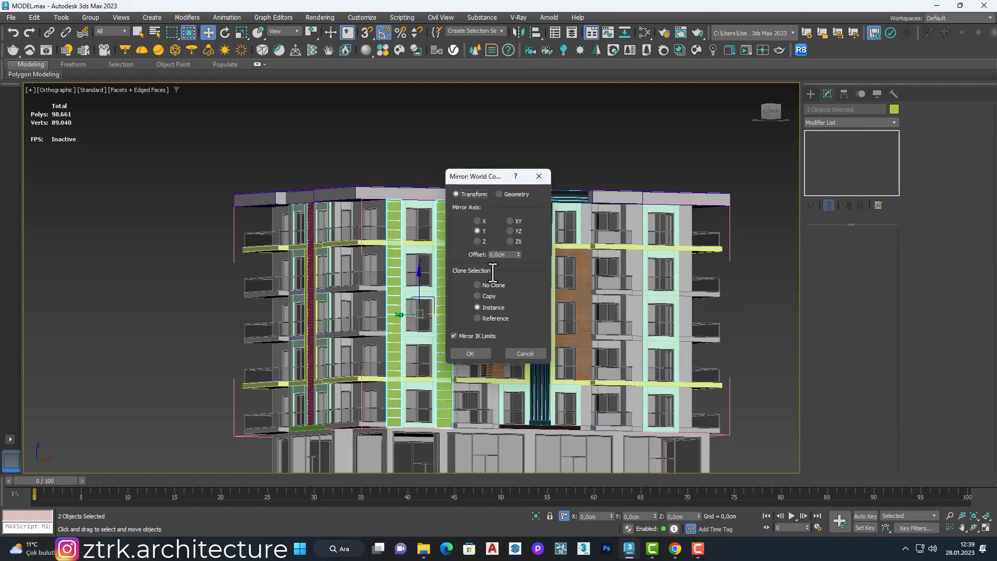
pyautogui.click(470, 353)
pyautogui.moveTo(447, 302); pyautogui.dragTo(703, 299)
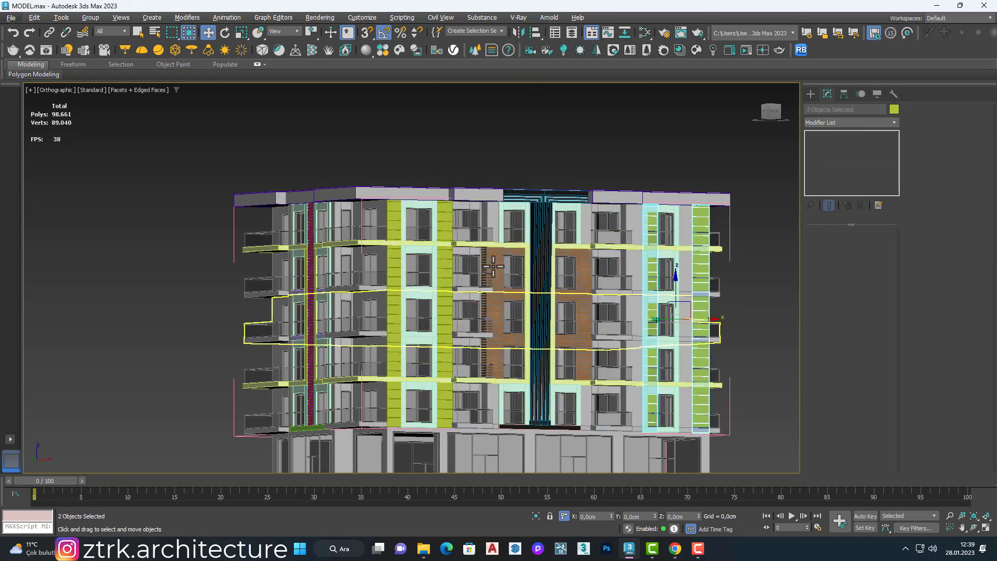
pyautogui.hotkey('ctrl', 'z')
# Step: Mirror the two board strips on the Y axis as instances and move the clones along X to the opposite framed window column
pyautogui.click(518, 32)
pyautogui.click(476, 230)
pyautogui.click(470, 352)
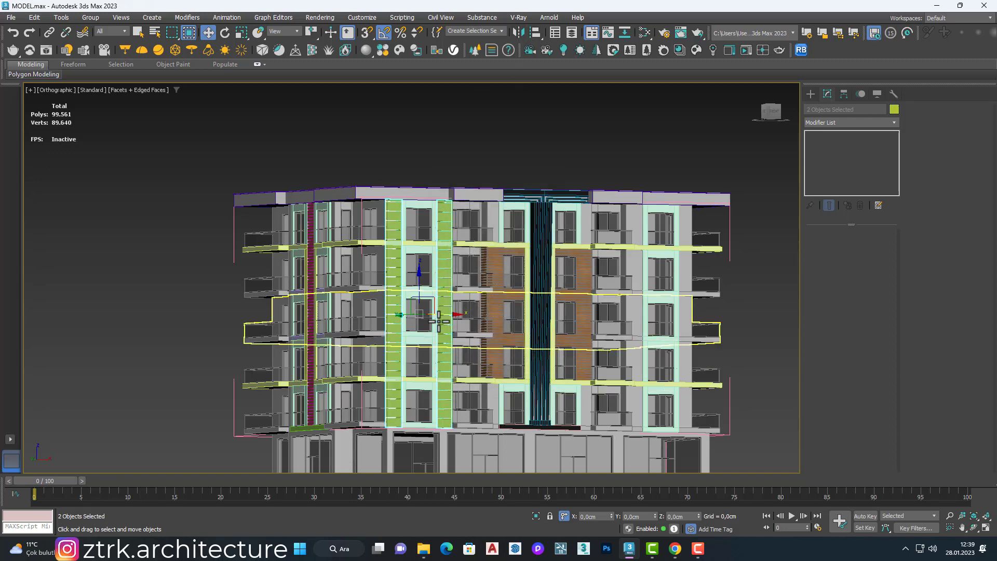
pyautogui.moveTo(444, 305); pyautogui.dragTo(671, 304)
# Step: Align the mirrored strips along X with the window frame's edges in the front view
pyautogui.press('f')
pyautogui.press('z')
pyautogui.scroll(4, 535, 259)
pyautogui.moveTo(485, 273); pyautogui.dragTo(492, 274)
pyautogui.scroll(-6, 492, 275)
pyautogui.press('p')
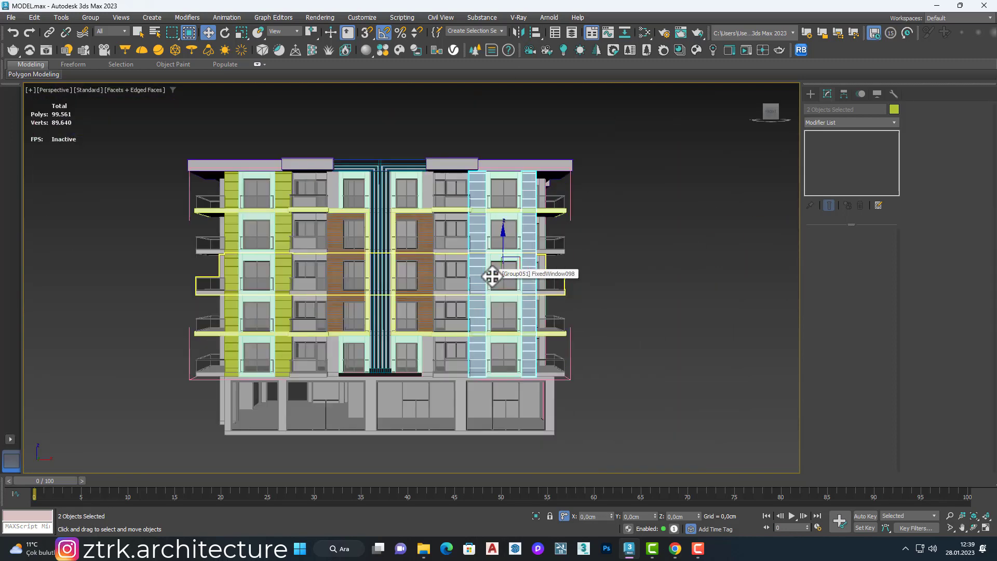
# Step: Select both mirrored strips and adjust their position along Y against the wall face
pyautogui.keyDown('alt'); pyautogui.moveTo(505, 280); pyautogui.dragTo(478, 267, button='middle'); pyautogui.keyUp('alt')
pyautogui.scroll(5, 478, 266)
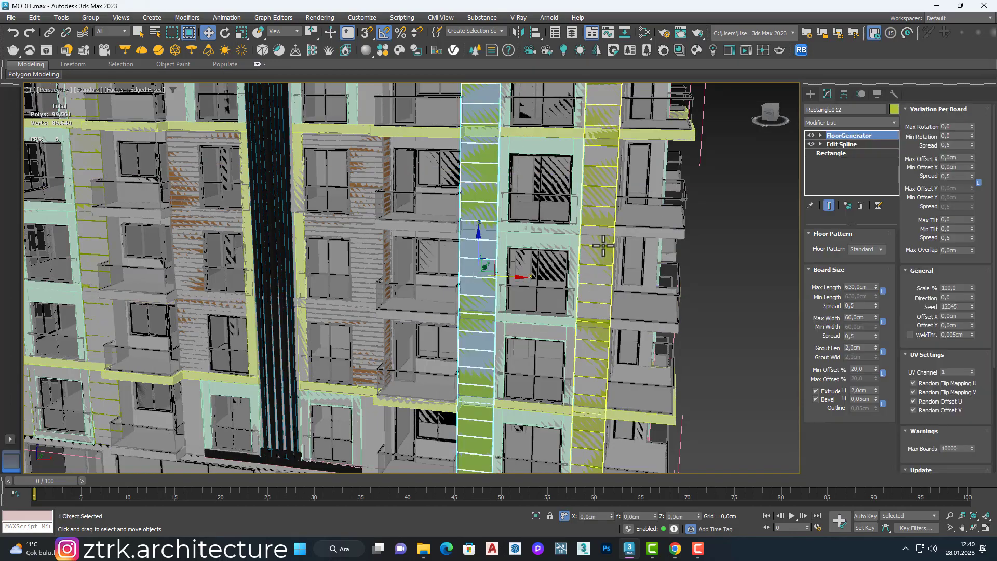
pyautogui.scroll(4, 566, 265)
pyautogui.keyDown('alt'); pyautogui.moveTo(332, 311); pyautogui.dragTo(425, 332, button='middle'); pyautogui.keyUp('alt')
pyautogui.scroll(5, 425, 332)
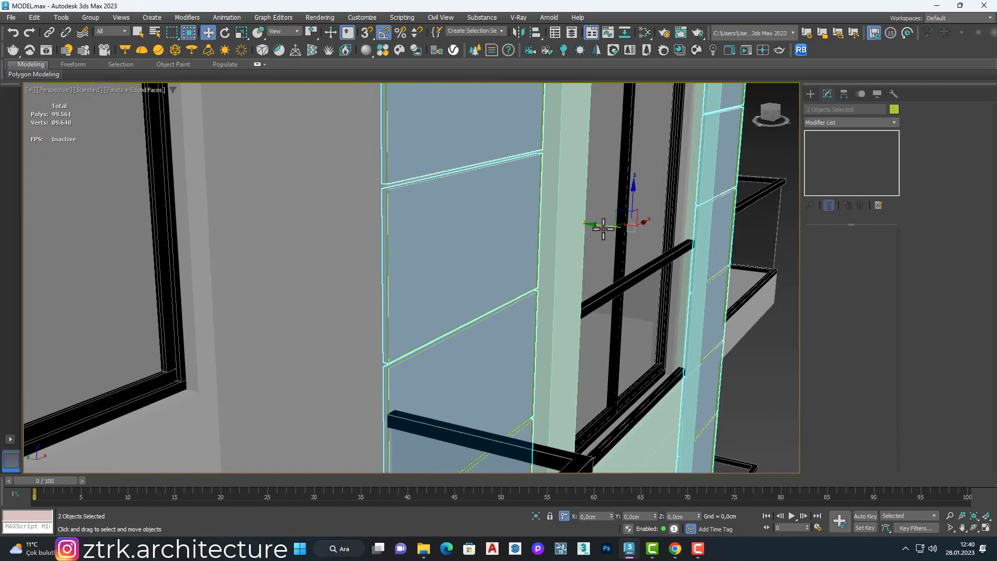
pyautogui.moveTo(601, 227); pyautogui.dragTo(603, 229)
pyautogui.scroll(4, 389, 374)
pyautogui.moveTo(406, 367)
pyautogui.mouseDown()
pyautogui.moveTo(395, 368)
pyautogui.moveTo(403, 367)
pyautogui.mouseUp()
pyautogui.scroll(-5, 403, 367)
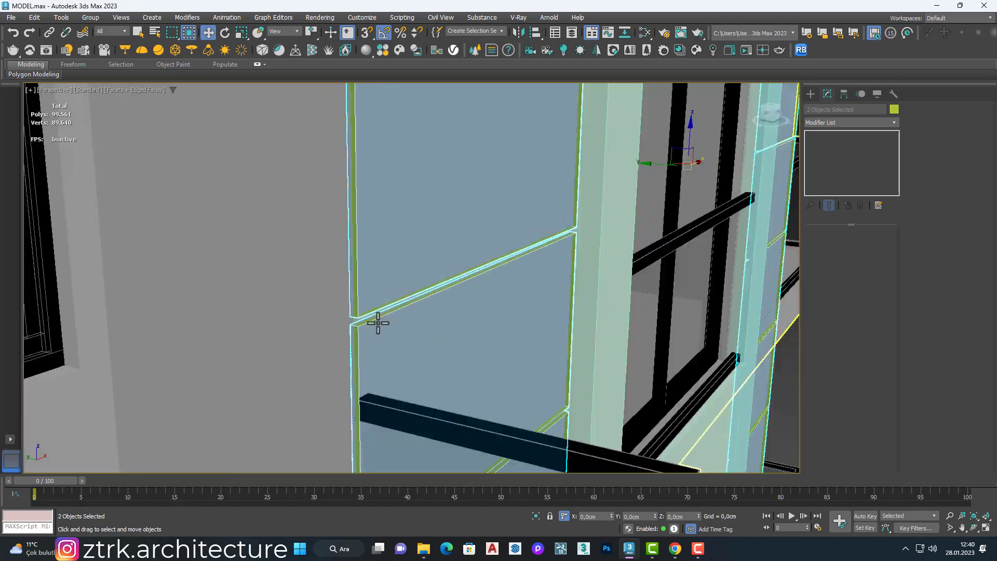
# Step: Examine the depth and edges of the mirrored strips where they meet the wall and window frame
pyautogui.scroll(-3, 378, 323)
pyautogui.click(377, 323)
pyautogui.click(525, 270)
pyautogui.keyDown('ctrl'); pyautogui.click(726, 210); pyautogui.keyUp('ctrl')
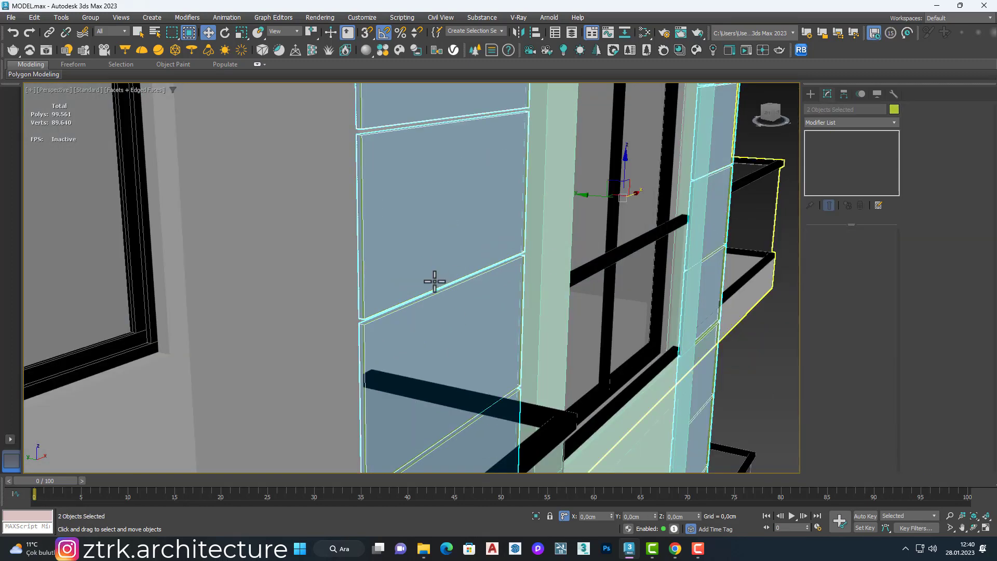
pyautogui.scroll(3, 434, 281)
pyautogui.click(476, 282)
pyautogui.click(569, 244)
pyautogui.scroll(-6, 570, 245)
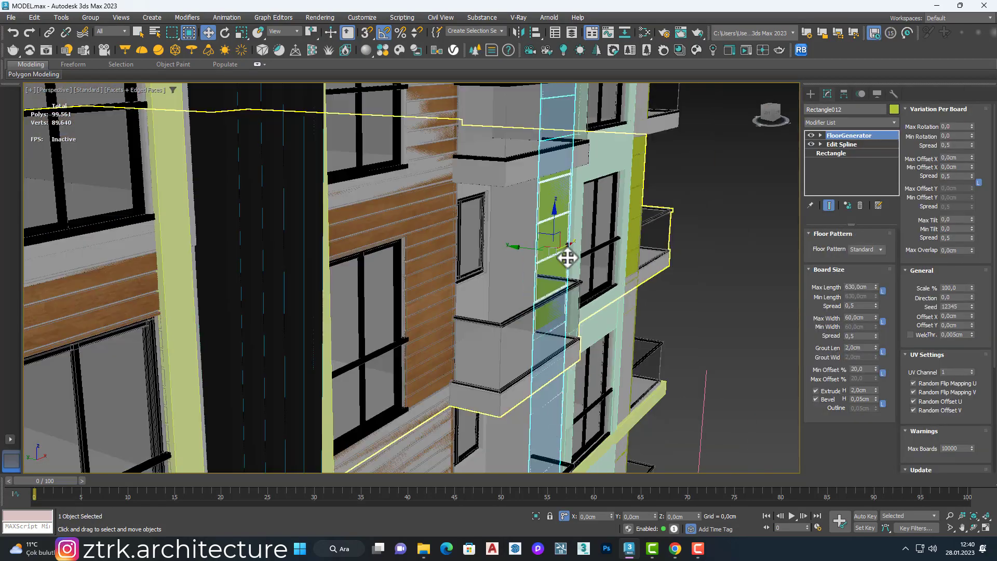
# Step: Isolate the selected mirrored strip to inspect its board faces and leave isolation mode
pyautogui.keyDown('alt'); pyautogui.moveTo(568, 258); pyautogui.dragTo(503, 209, button='middle'); pyautogui.keyUp('alt')
pyautogui.scroll(5, 502, 209)
pyautogui.scroll(6, 690, 167)
pyautogui.scroll(-5, 690, 167)
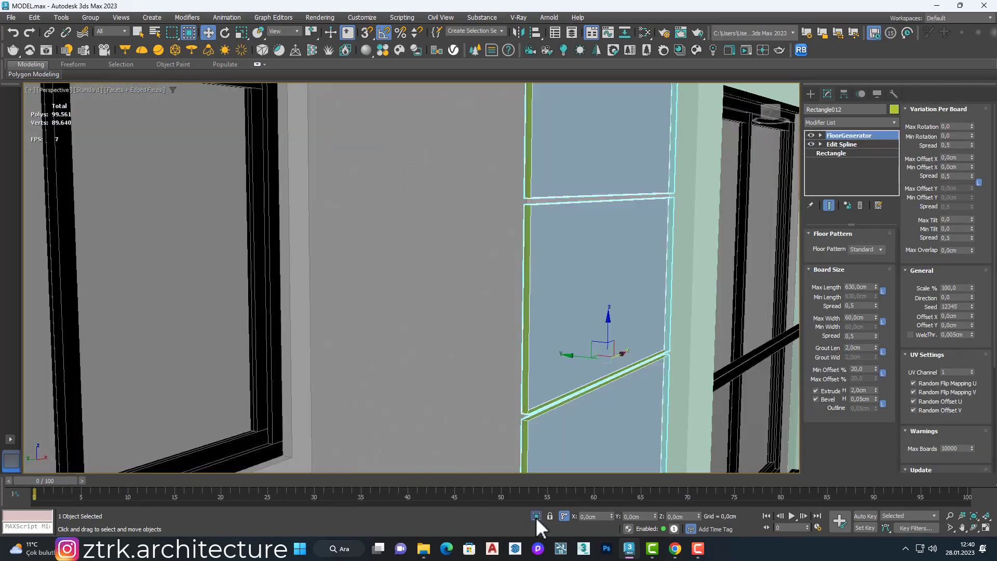
pyautogui.click(537, 516)
pyautogui.scroll(-4, 463, 275)
pyautogui.click(498, 290)
pyautogui.scroll(3, 510, 223)
pyautogui.click(536, 516)
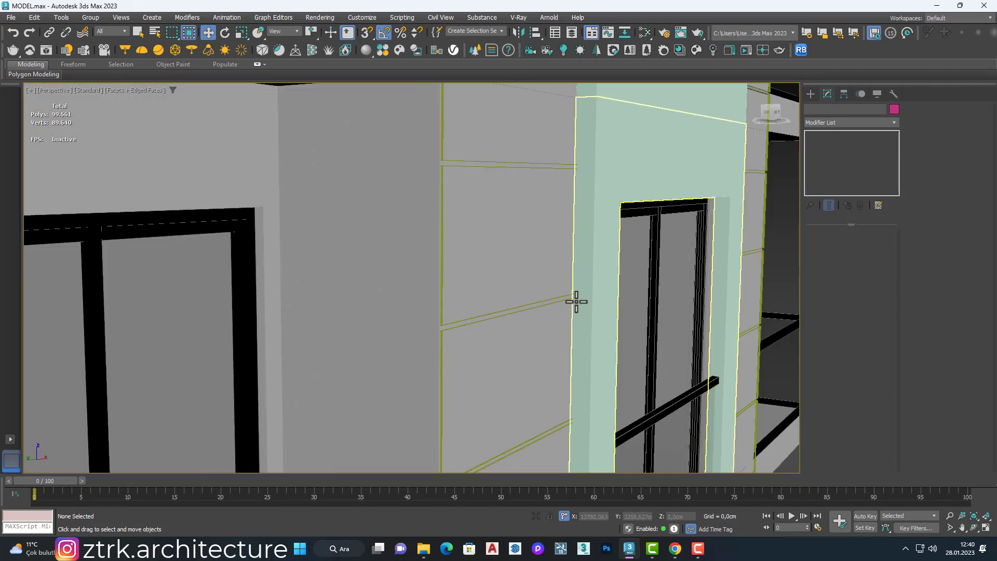
# Step: Mirror both strips beside the opposite window column on the Y axis without cloning to flip their facing
pyautogui.click(763, 277)
pyautogui.keyDown('ctrl'); pyautogui.click(762, 275); pyautogui.keyUp('ctrl')
pyautogui.click(519, 33)
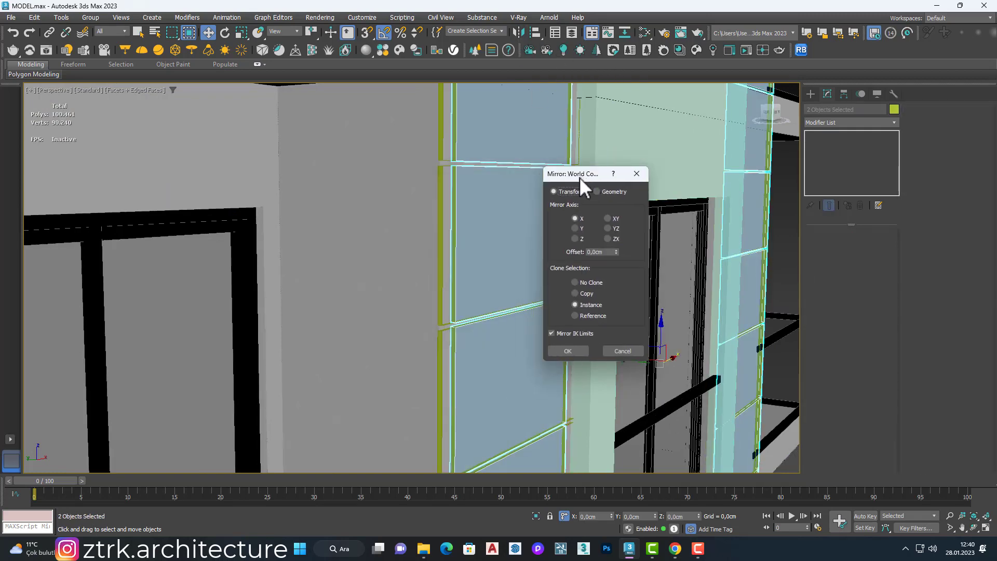
pyautogui.click(578, 229)
pyautogui.click(589, 284)
pyautogui.click(573, 348)
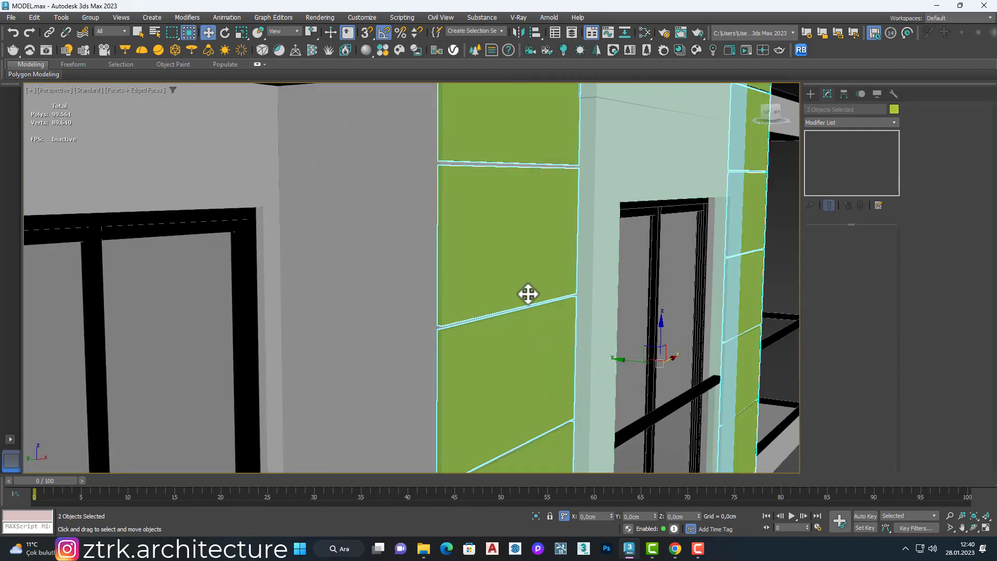
# Step: Examine the flipped strips' outer edges and grout joints against the wall face
pyautogui.scroll(3, 531, 307)
pyautogui.scroll(-5, 665, 354)
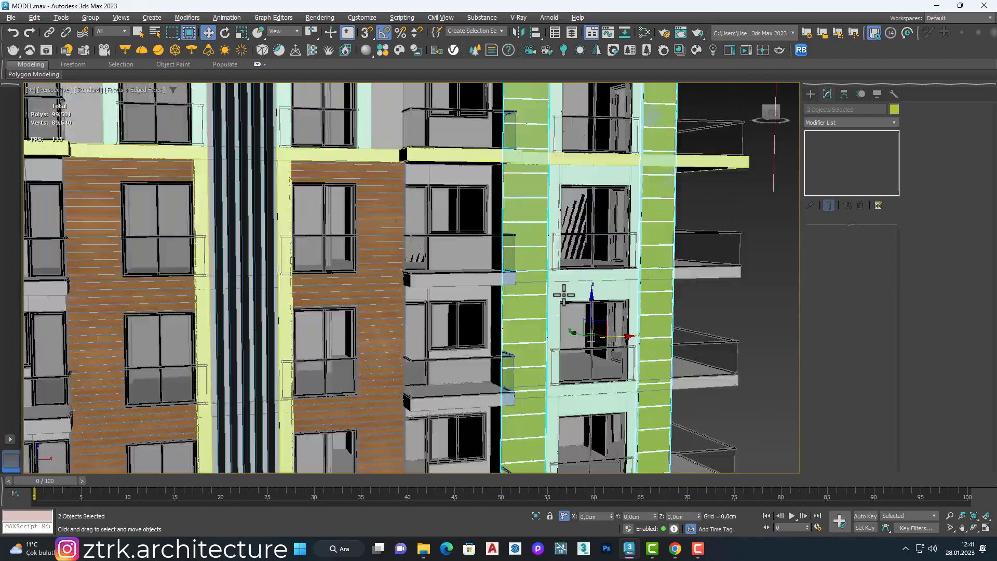
pyautogui.keyDown('alt'); pyautogui.moveTo(563, 293); pyautogui.dragTo(561, 268, button='middle'); pyautogui.keyUp('alt')
pyautogui.scroll(5, 483, 396)
pyautogui.scroll(-4, 483, 396)
pyautogui.keyDown('alt'); pyautogui.moveTo(483, 396); pyautogui.dragTo(539, 434, button='middle'); pyautogui.keyUp('alt')
pyautogui.scroll(5, 452, 367)
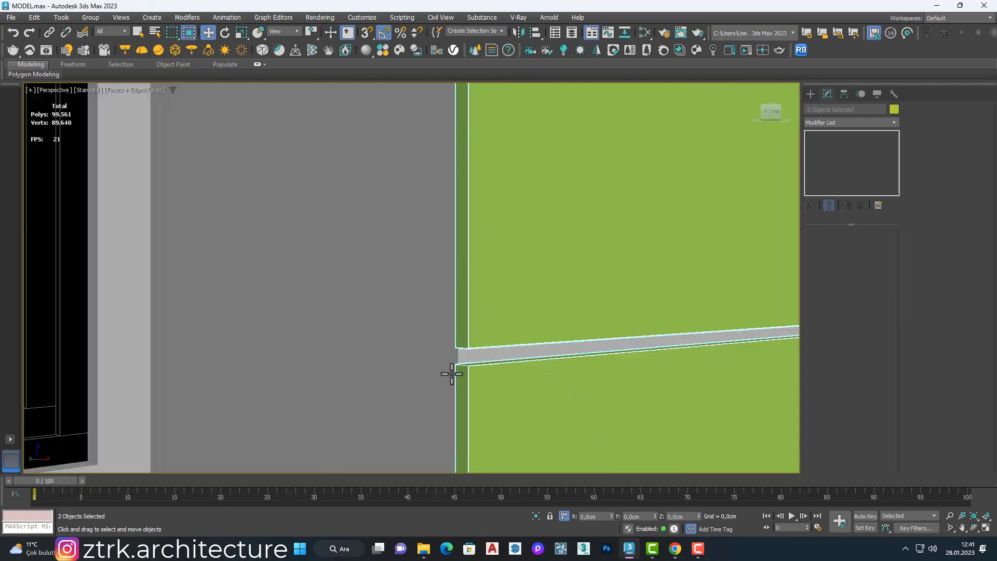